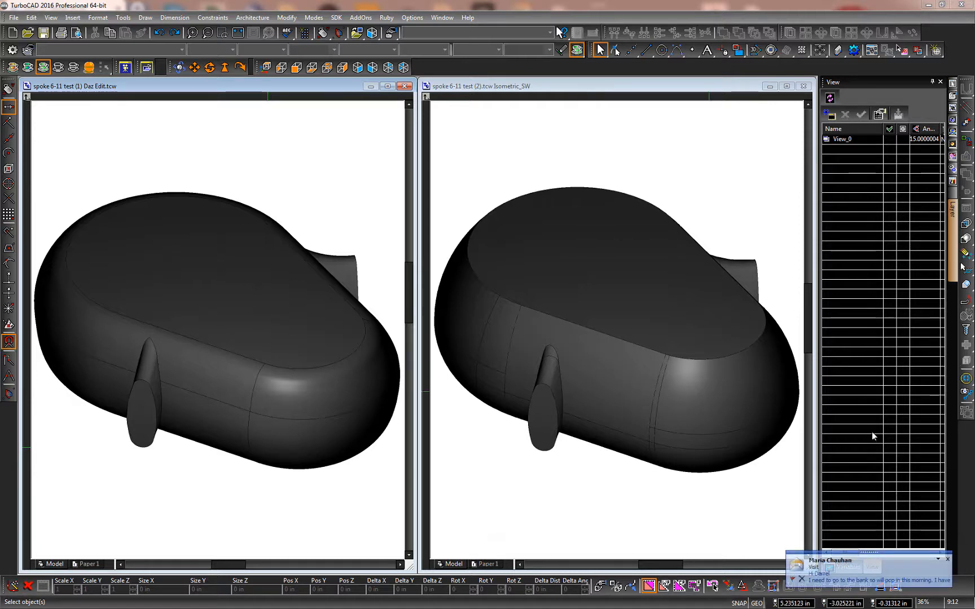
Dismiss the message pop-up and examine how the spoke meets the body in the spoke 6-11 test (2) drawing
{"action": "left_click", "coordinate": [948, 559]}
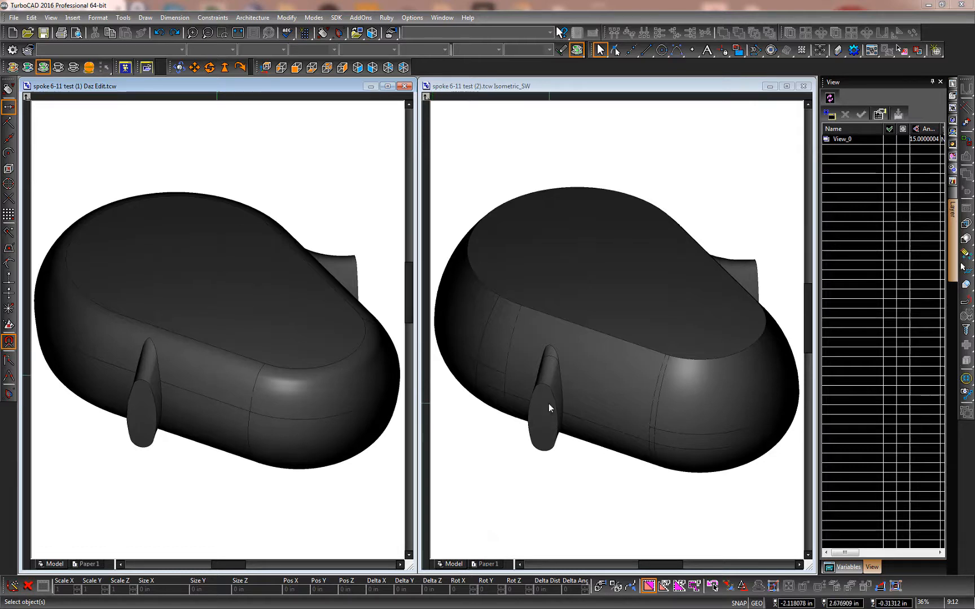
{"action": "left_click", "coordinate": [590, 99]}
{"action": "middle_click_drag", "start_coordinate": [546, 424], "coordinate": [610, 411], "text": "shift"}
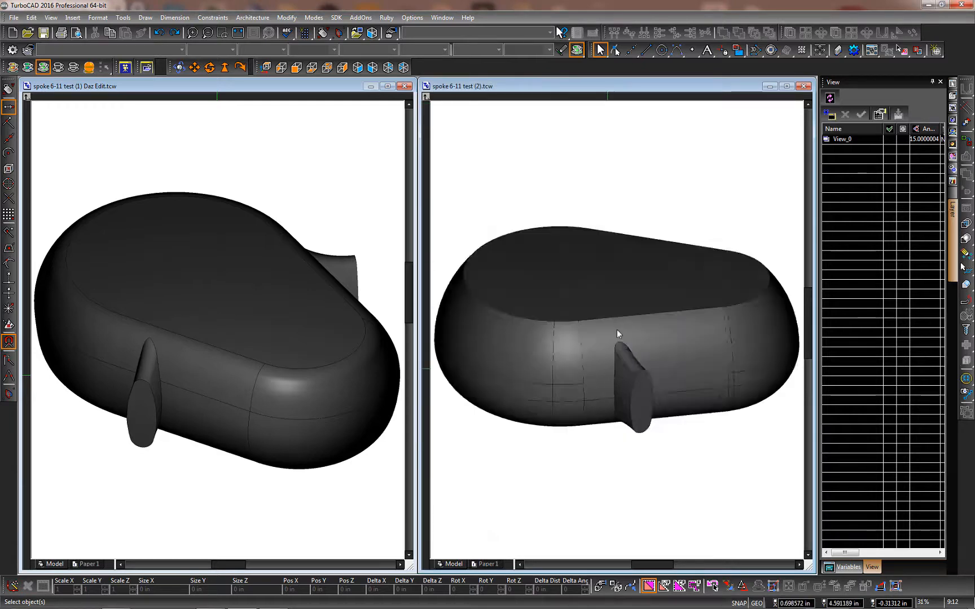
{"action": "scroll", "coordinate": [608, 369], "scroll_direction": "up", "scroll_amount": 4}
{"action": "middle_click_drag", "start_coordinate": [617, 330], "coordinate": [635, 332], "text": "shift"}
{"action": "scroll", "coordinate": [635, 333], "scroll_direction": "down", "scroll_amount": 4}
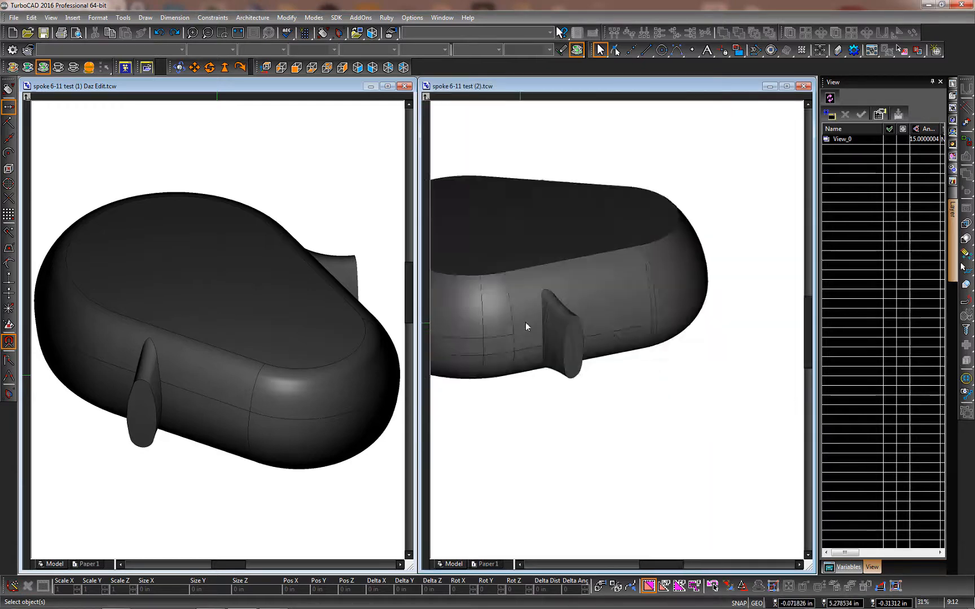
{"action": "scroll", "coordinate": [617, 330], "scroll_direction": "up", "scroll_amount": 8}
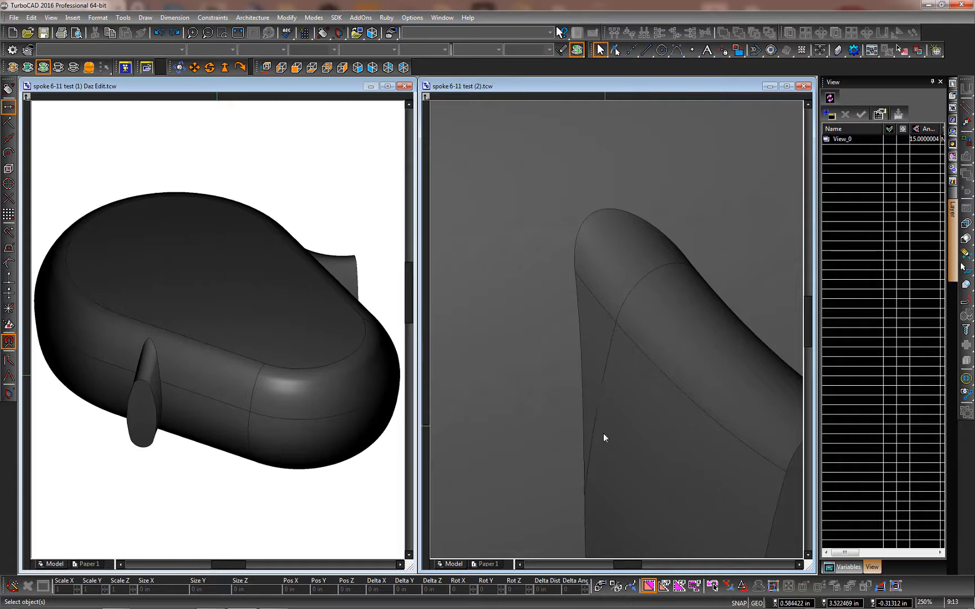
{"action": "scroll", "coordinate": [617, 383], "scroll_direction": "down", "scroll_amount": 8}
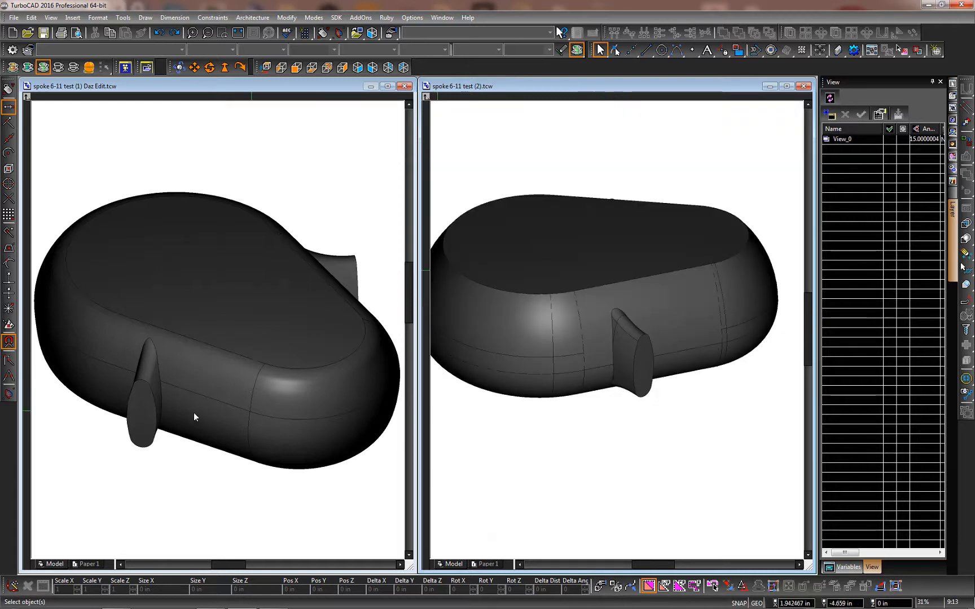
Examine the upper end of the spoke where it joins the body in the spoke 6-11 test (1) Daz Edit drawing
{"action": "scroll", "coordinate": [232, 382], "scroll_direction": "up", "scroll_amount": 1}
{"action": "scroll", "coordinate": [232, 382], "scroll_direction": "down", "scroll_amount": 5}
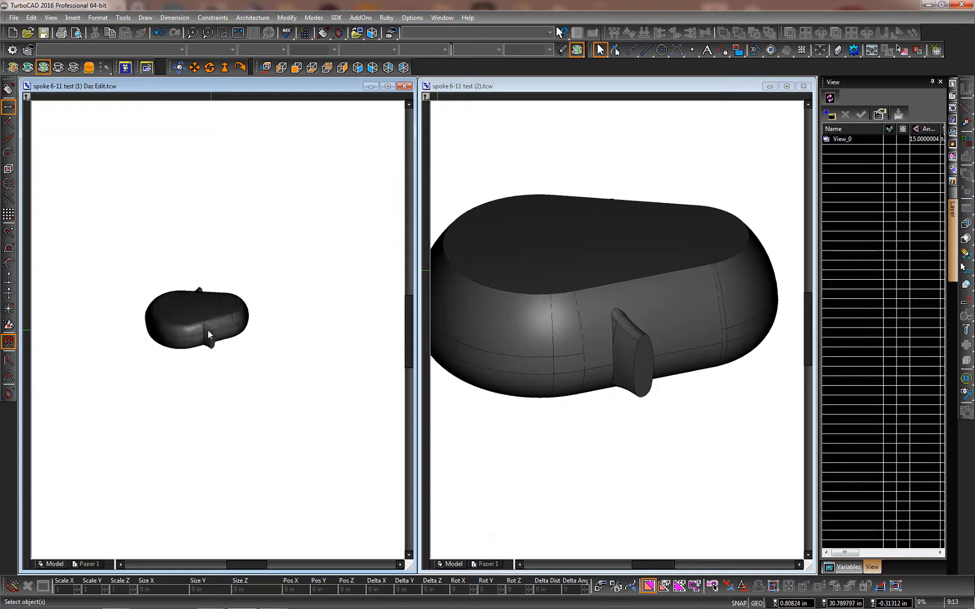
{"action": "scroll", "coordinate": [208, 330], "scroll_direction": "up", "scroll_amount": 8}
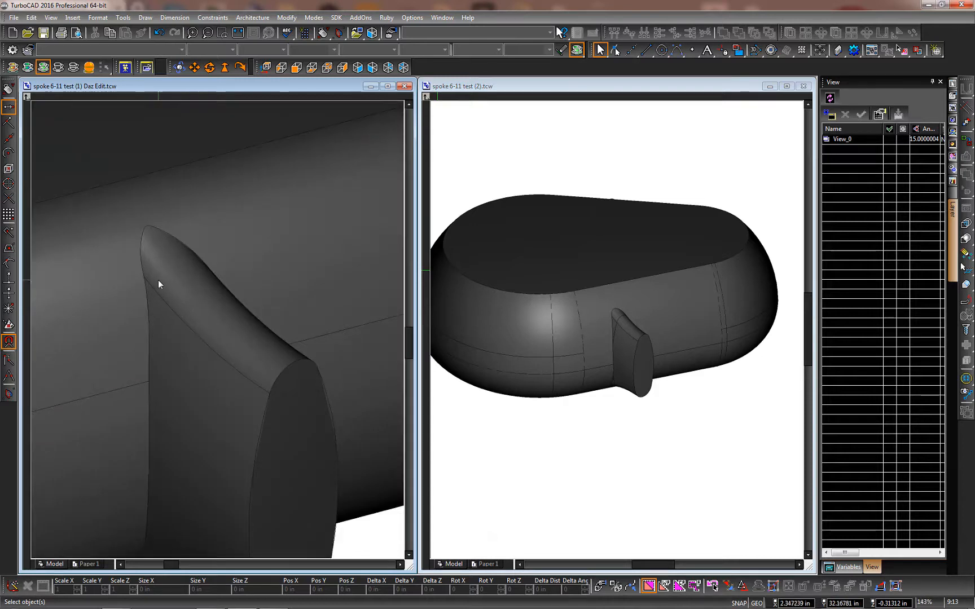
{"action": "scroll", "coordinate": [160, 290], "scroll_direction": "down", "scroll_amount": 5}
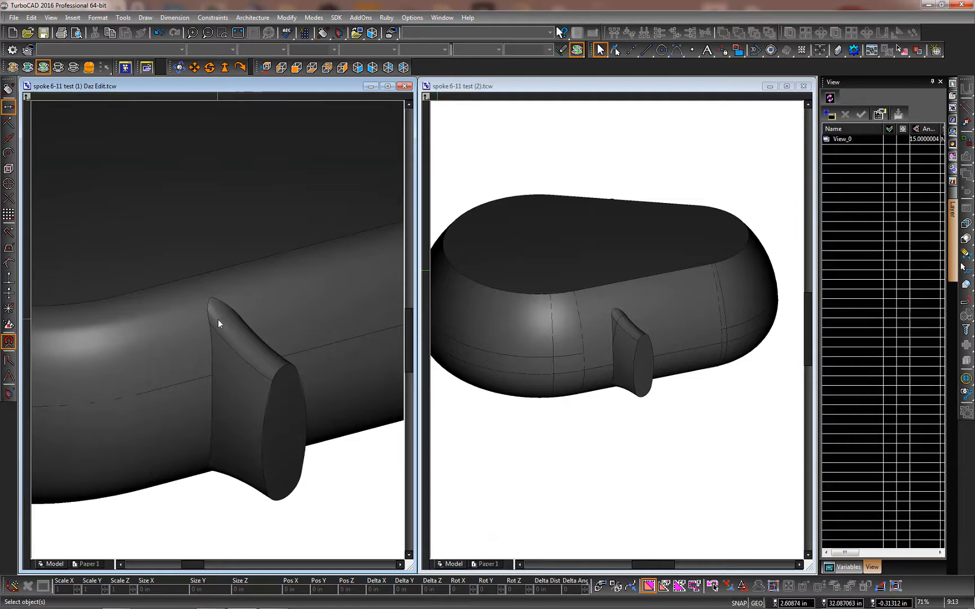
{"action": "scroll", "coordinate": [221, 327], "scroll_direction": "down", "scroll_amount": 3}
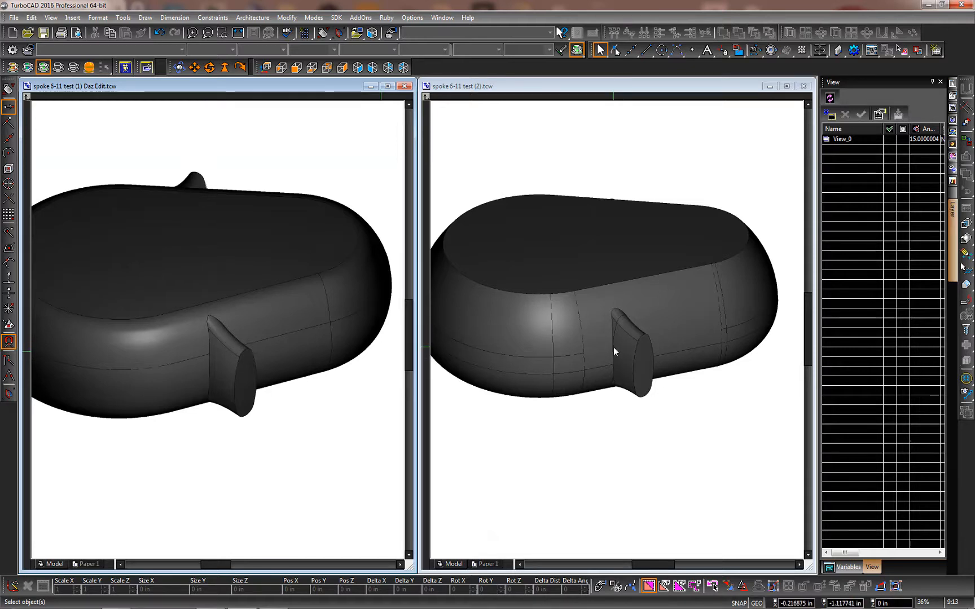
{"action": "scroll", "coordinate": [613, 348], "scroll_direction": "up", "scroll_amount": 2}
{"action": "scroll", "coordinate": [613, 348], "scroll_direction": "down", "scroll_amount": 1}
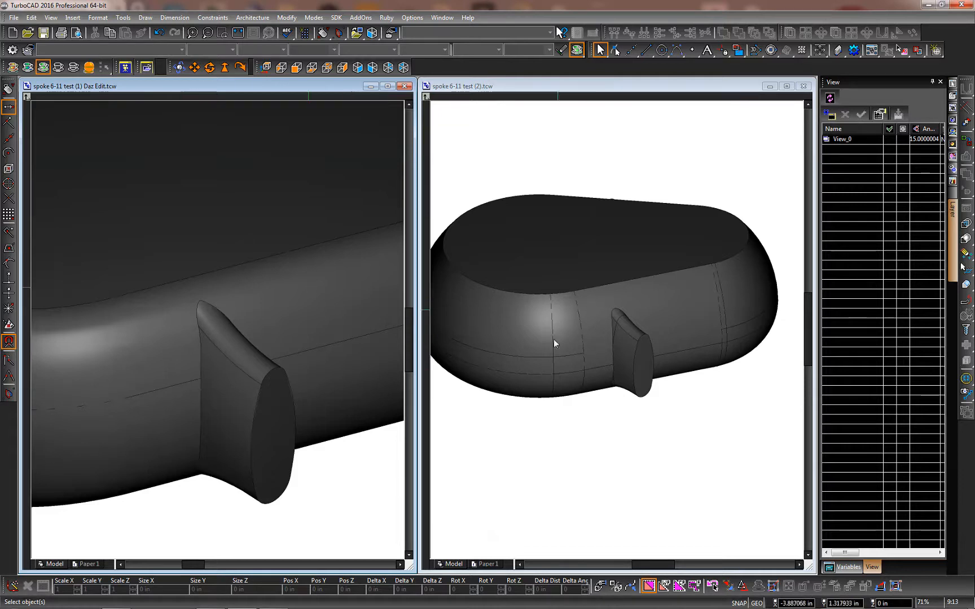
Inspect the underside of the spoke and its junction with the rounded body in the Daz Edit drawing
{"action": "scroll", "coordinate": [217, 330], "scroll_direction": "down", "scroll_amount": 5}
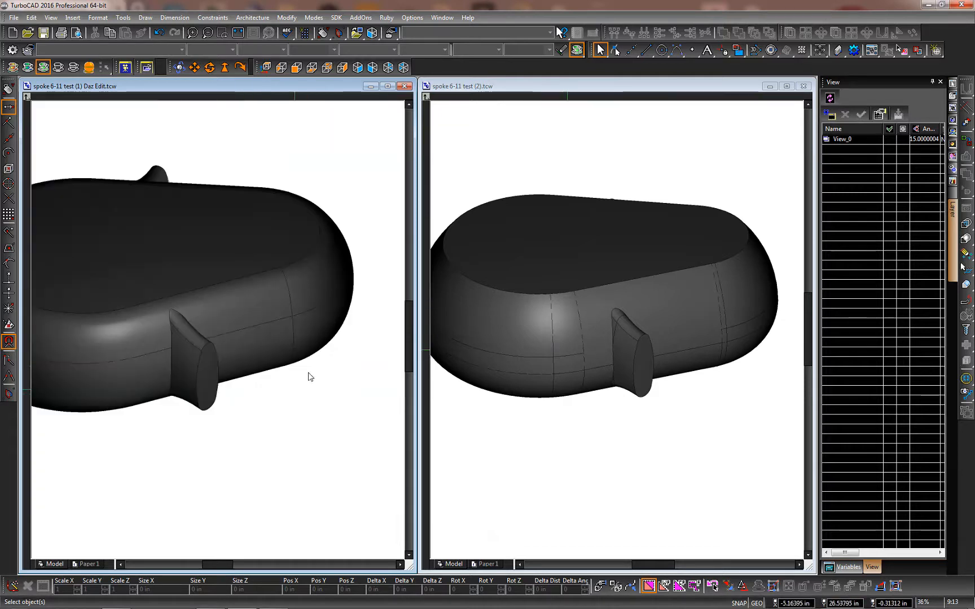
{"action": "middle_click_drag", "start_coordinate": [218, 356], "coordinate": [244, 365], "text": "shift"}
{"action": "scroll", "coordinate": [246, 365], "scroll_direction": "down", "scroll_amount": 4}
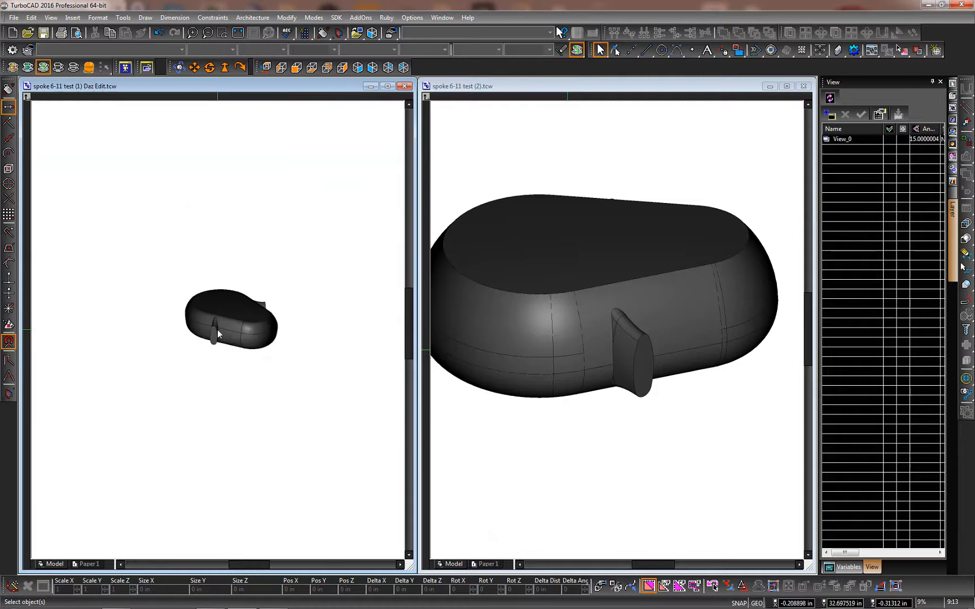
{"action": "scroll", "coordinate": [217, 331], "scroll_direction": "up", "scroll_amount": 4}
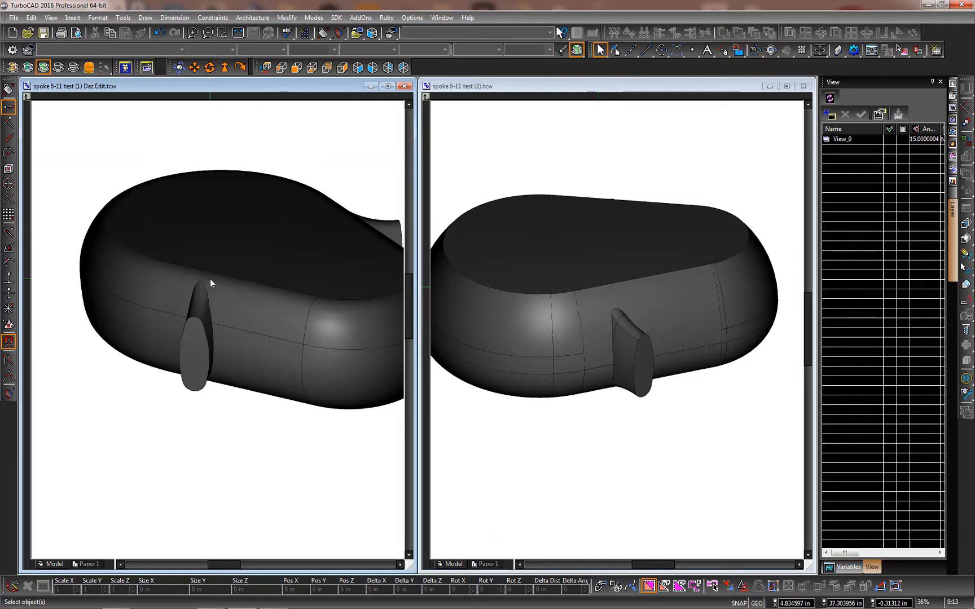
{"action": "middle_click_drag", "start_coordinate": [211, 346], "coordinate": [202, 421], "text": "shift"}
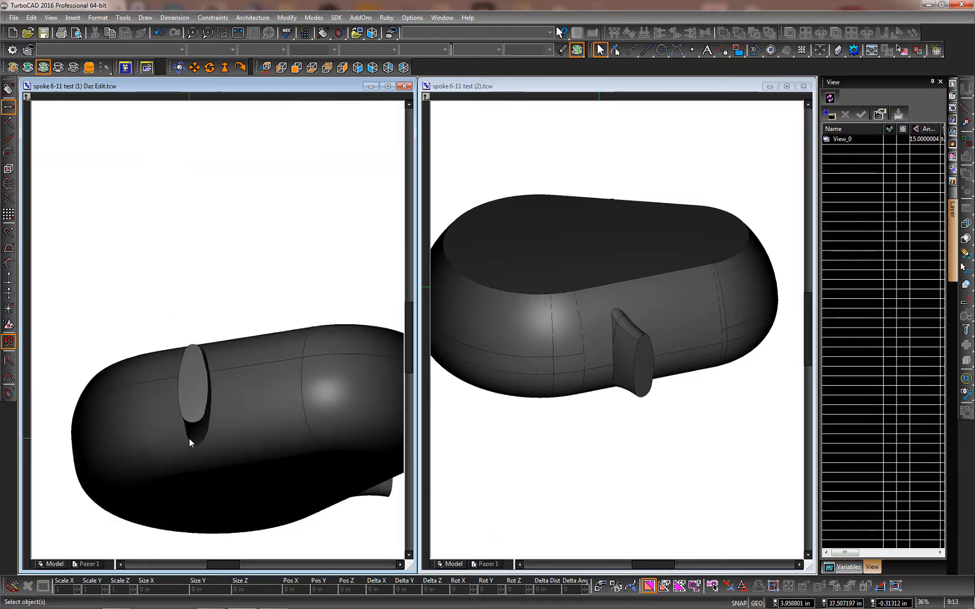
{"action": "scroll", "coordinate": [194, 445], "scroll_direction": "up", "scroll_amount": 4}
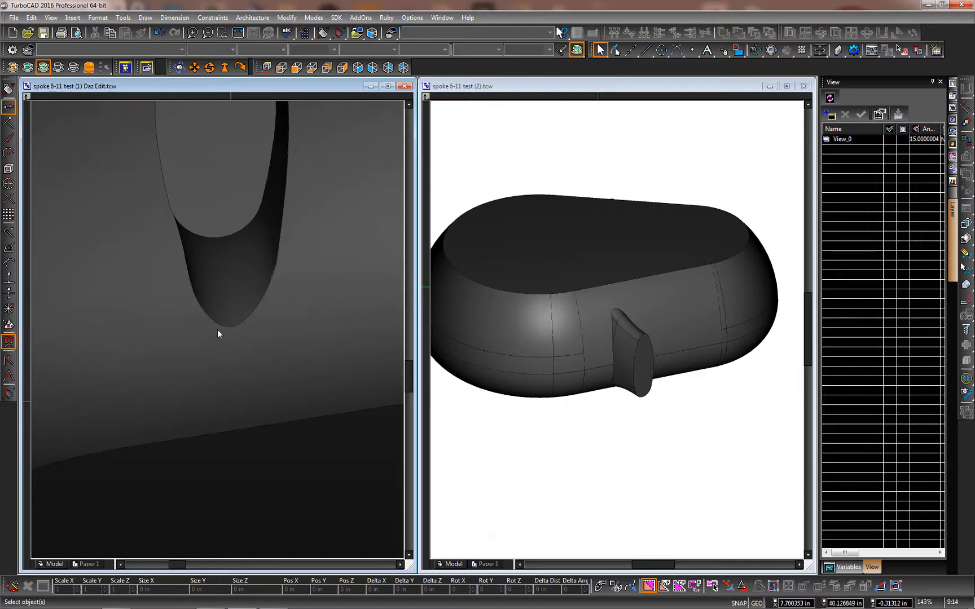
{"action": "scroll", "coordinate": [219, 327], "scroll_direction": "down", "scroll_amount": 2}
{"action": "middle_click_drag", "start_coordinate": [310, 348], "coordinate": [269, 310], "text": "shift"}
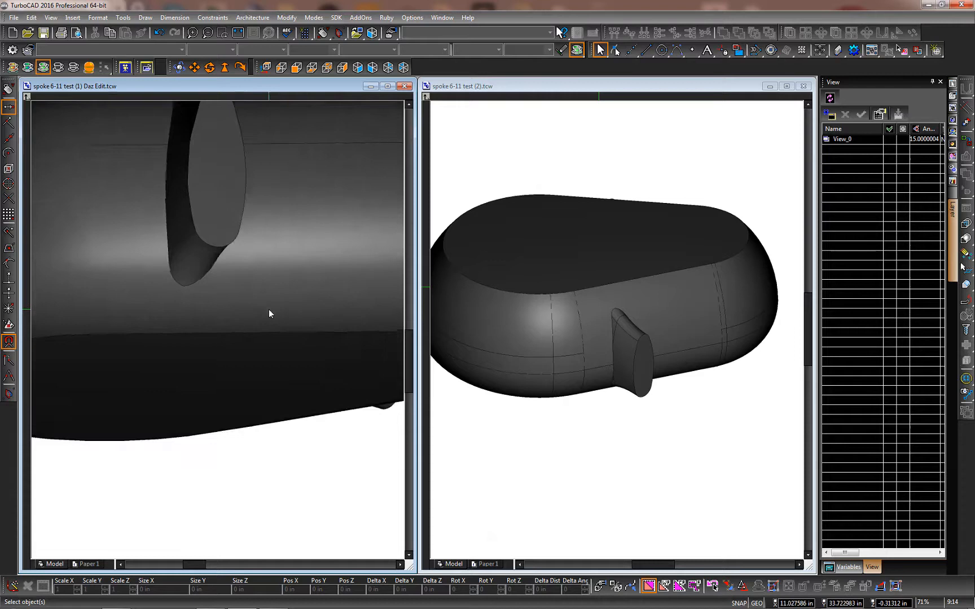
{"action": "mouse_move", "coordinate": [218, 334]}
{"action": "middle_mouse_down", "text": "shift"}
{"action": "mouse_move", "coordinate": [217, 311]}
{"action": "mouse_move", "coordinate": [188, 366]}
{"action": "mouse_move", "coordinate": [198, 272]}
{"action": "mouse_move", "coordinate": [218, 334]}
{"action": "mouse_move", "coordinate": [206, 339]}
{"action": "middle_mouse_up", "text": "shift"}
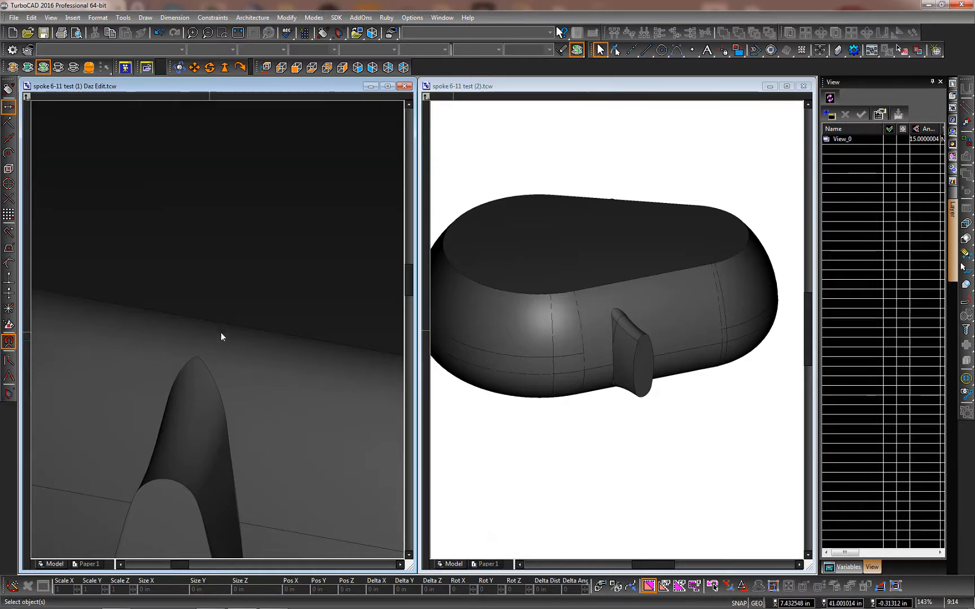
Examine the side faces and the rounded end of the body around the spoke in the Daz Edit drawing
{"action": "scroll", "coordinate": [217, 330], "scroll_direction": "down", "scroll_amount": 5}
{"action": "middle_click_drag", "start_coordinate": [239, 390], "coordinate": [276, 389], "text": "shift"}
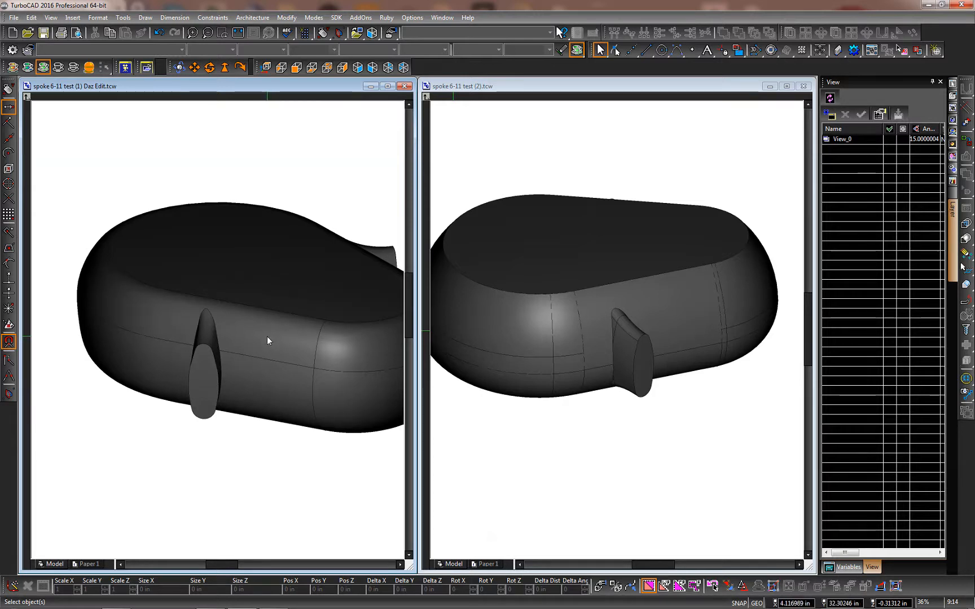
{"action": "scroll", "coordinate": [218, 330], "scroll_direction": "down", "scroll_amount": 5}
{"action": "scroll", "coordinate": [217, 330], "scroll_direction": "up", "scroll_amount": 5}
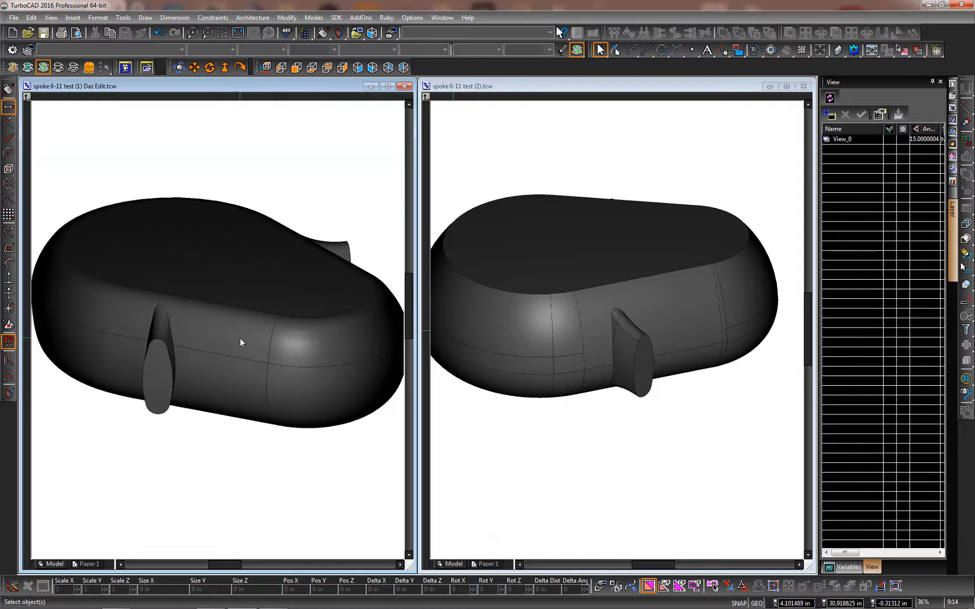
{"action": "mouse_move", "coordinate": [228, 342]}
{"action": "middle_mouse_down", "text": "shift"}
{"action": "mouse_move", "coordinate": [201, 349]}
{"action": "mouse_move", "coordinate": [239, 350]}
{"action": "middle_mouse_up", "text": "shift"}
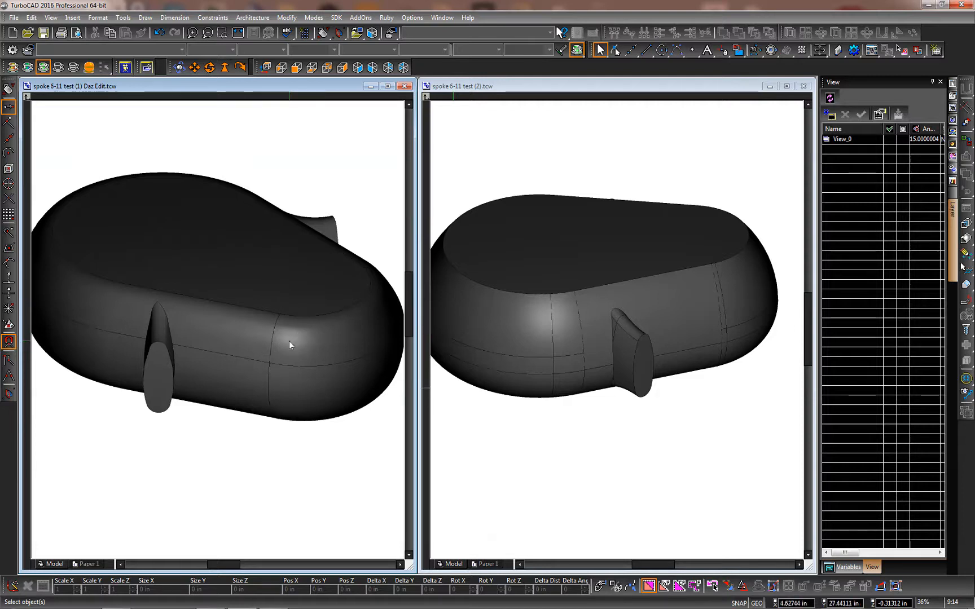
{"action": "mouse_move", "coordinate": [265, 348]}
{"action": "left_mouse_down"}
{"action": "mouse_move", "coordinate": [231, 340]}
{"action": "mouse_move", "coordinate": [300, 364]}
{"action": "mouse_move", "coordinate": [274, 356]}
{"action": "left_mouse_up"}
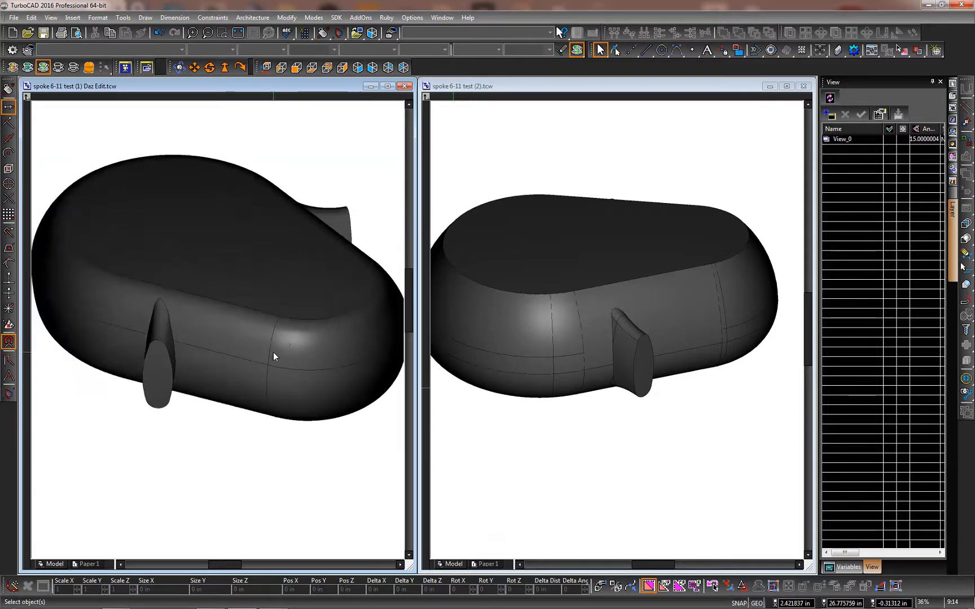
Examine the side seams of the body in the test (2) drawing and highlight its individual faces with the facet selection tool
{"action": "left_click", "coordinate": [699, 351]}
{"action": "middle_click_drag", "start_coordinate": [699, 348], "coordinate": [733, 363], "text": "shift"}
{"action": "scroll", "coordinate": [733, 363], "scroll_direction": "up", "scroll_amount": 1}
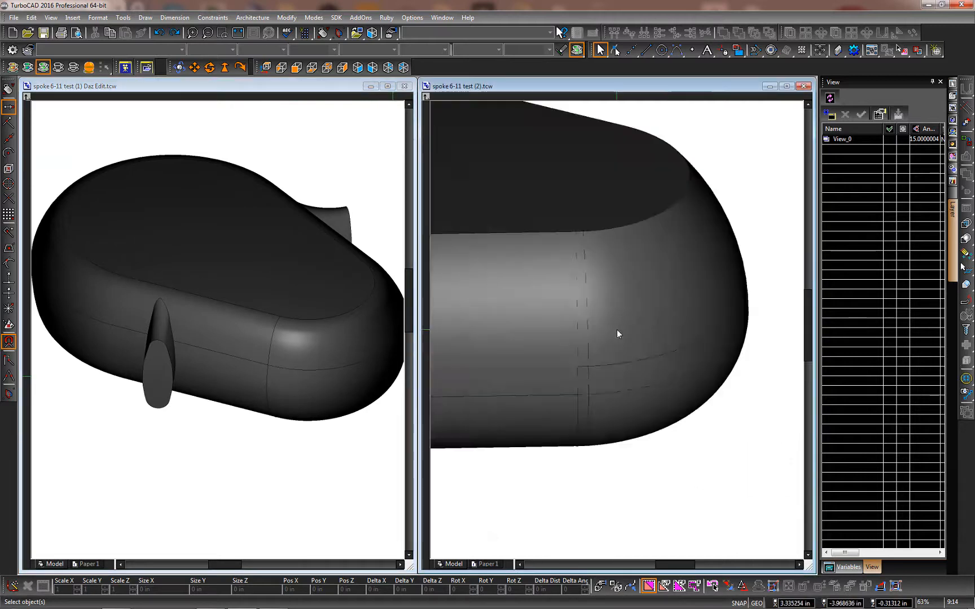
{"action": "scroll", "coordinate": [617, 330], "scroll_direction": "down", "scroll_amount": 2}
{"action": "left_click", "coordinate": [966, 267]}
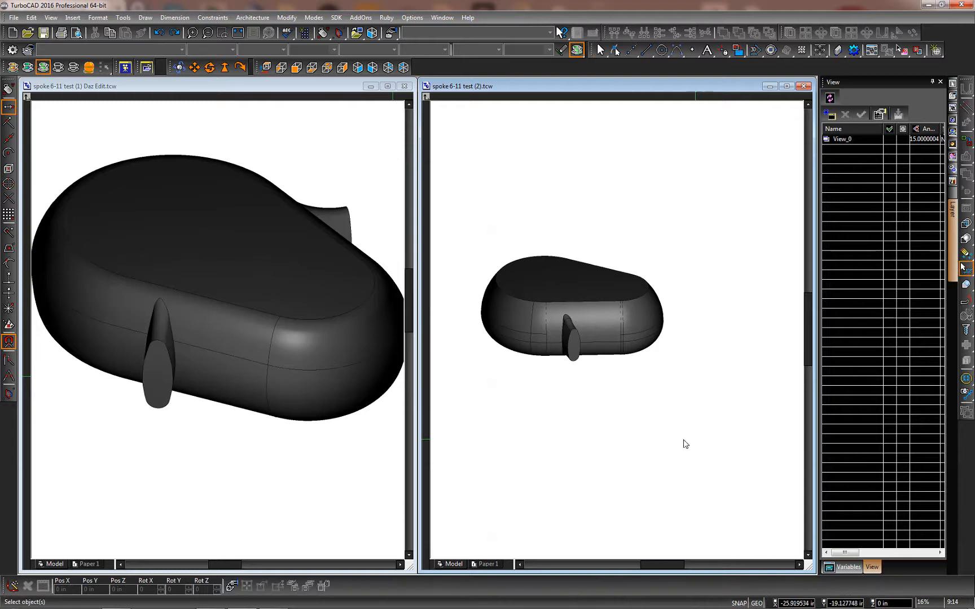
{"action": "middle_click_drag", "start_coordinate": [689, 395], "coordinate": [645, 388], "text": "shift"}
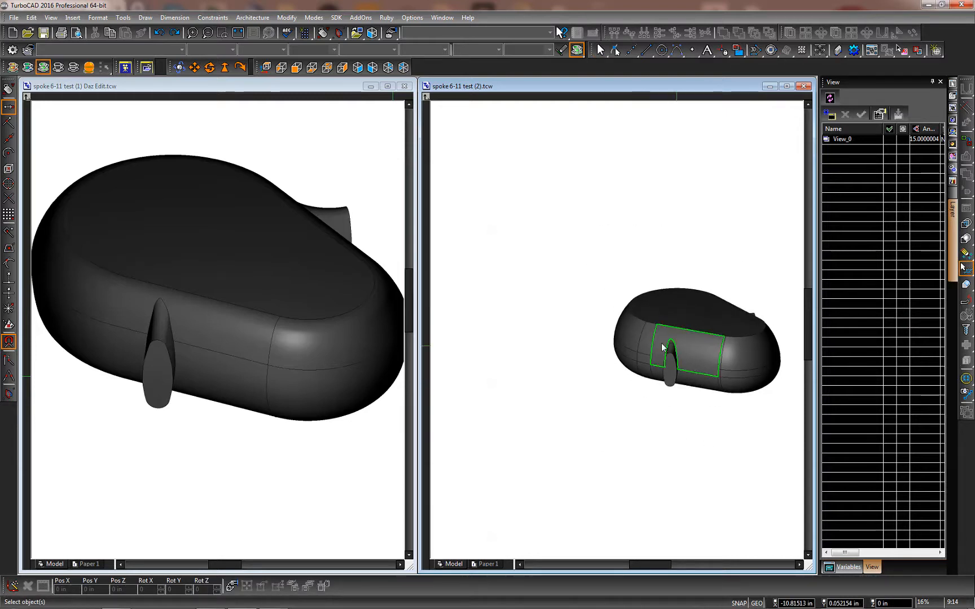
{"action": "scroll", "coordinate": [617, 330], "scroll_direction": "up", "scroll_amount": 5}
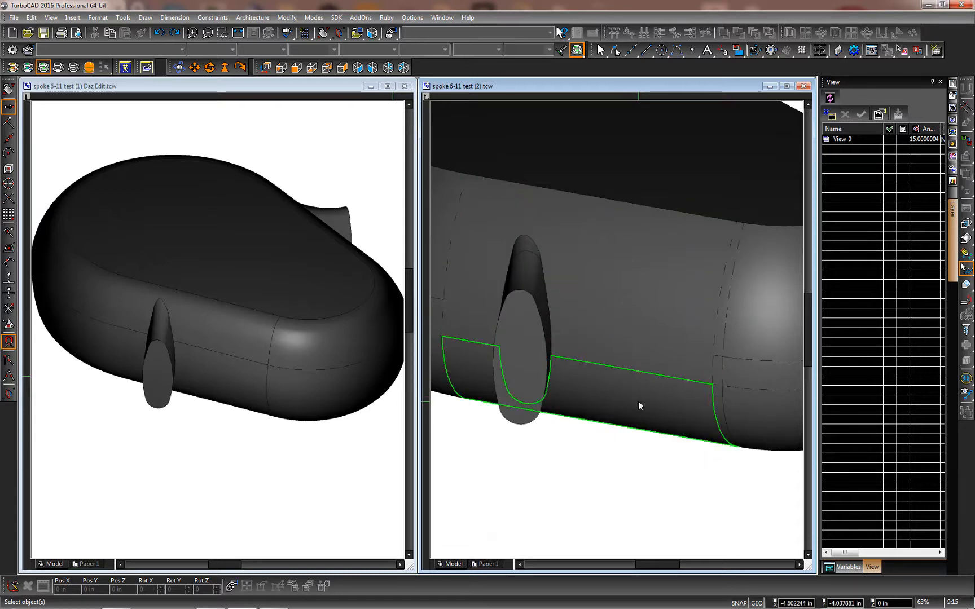
{"action": "scroll", "coordinate": [618, 330], "scroll_direction": "down", "scroll_amount": 5}
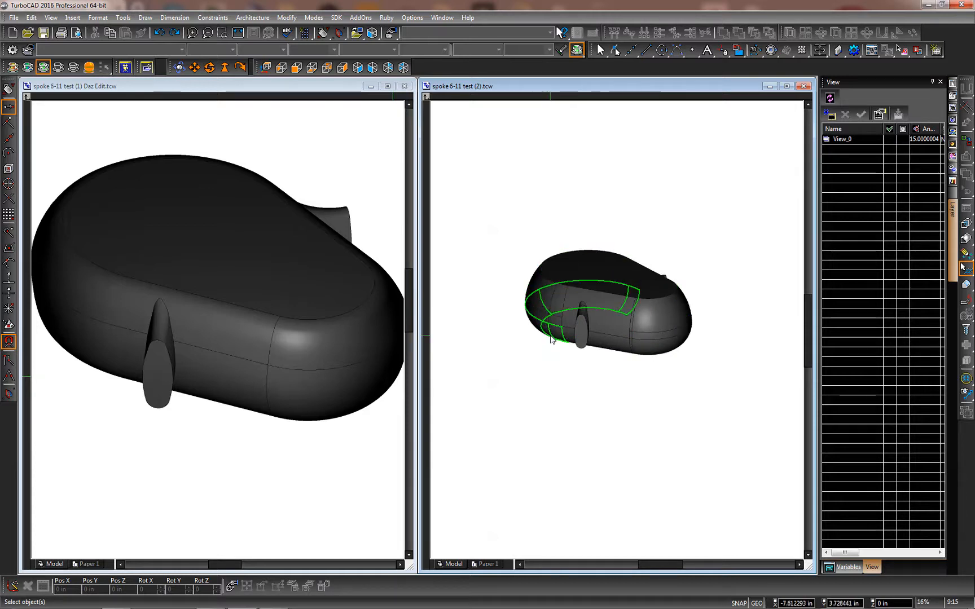
{"action": "scroll", "coordinate": [612, 329], "scroll_direction": "up", "scroll_amount": 3}
{"action": "scroll", "coordinate": [612, 329], "scroll_direction": "up", "scroll_amount": 2}
{"action": "scroll", "coordinate": [618, 330], "scroll_direction": "down", "scroll_amount": 2}
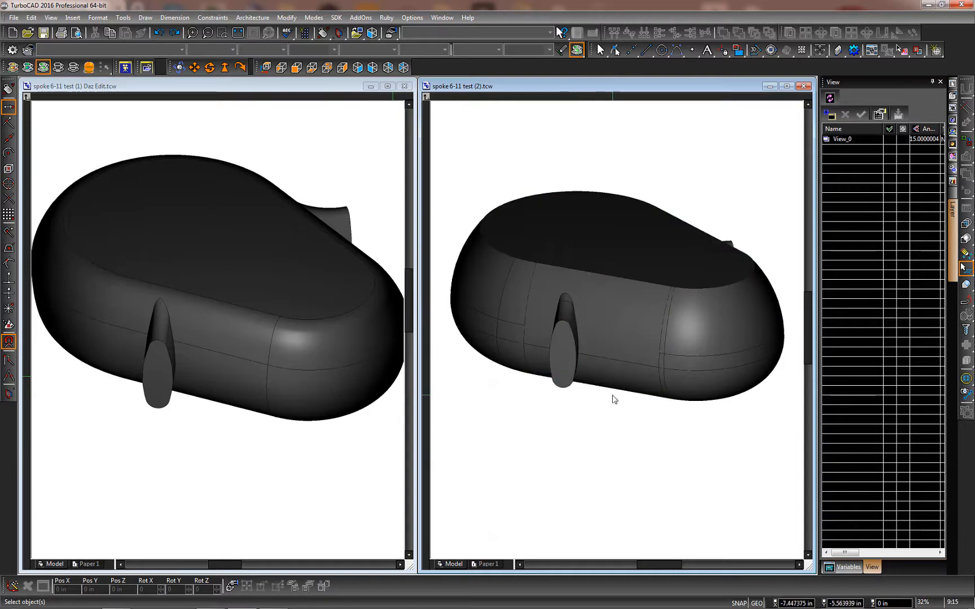
{"action": "scroll", "coordinate": [617, 330], "scroll_direction": "up", "scroll_amount": 3}
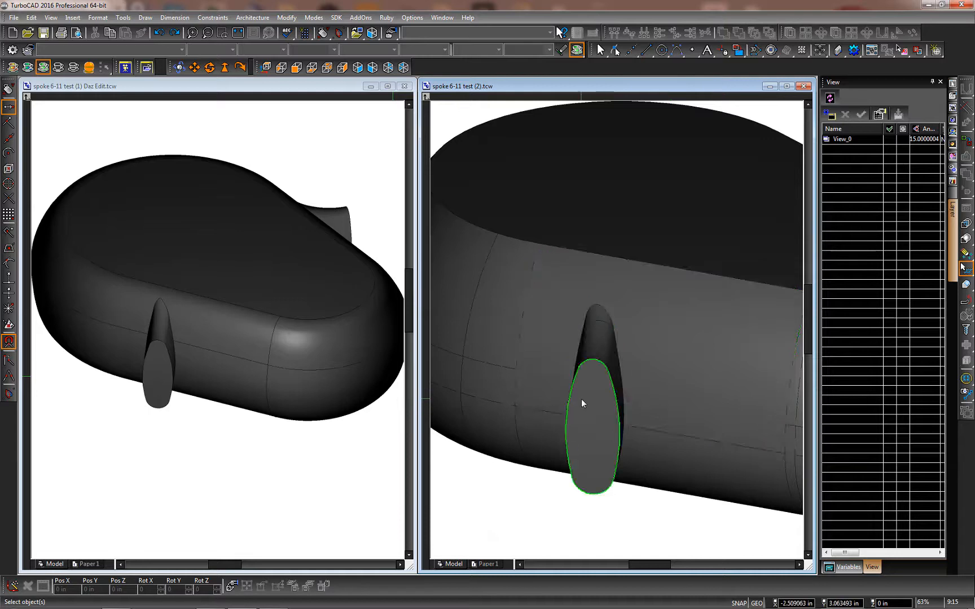
Highlight and inspect the separate faces that make up the spoke in the test (2) drawing
{"action": "middle_click_drag", "start_coordinate": [581, 399], "coordinate": [664, 403], "text": "shift"}
{"action": "scroll", "coordinate": [618, 333], "scroll_direction": "down", "scroll_amount": 4}
{"action": "scroll", "coordinate": [570, 338], "scroll_direction": "up", "scroll_amount": 3}
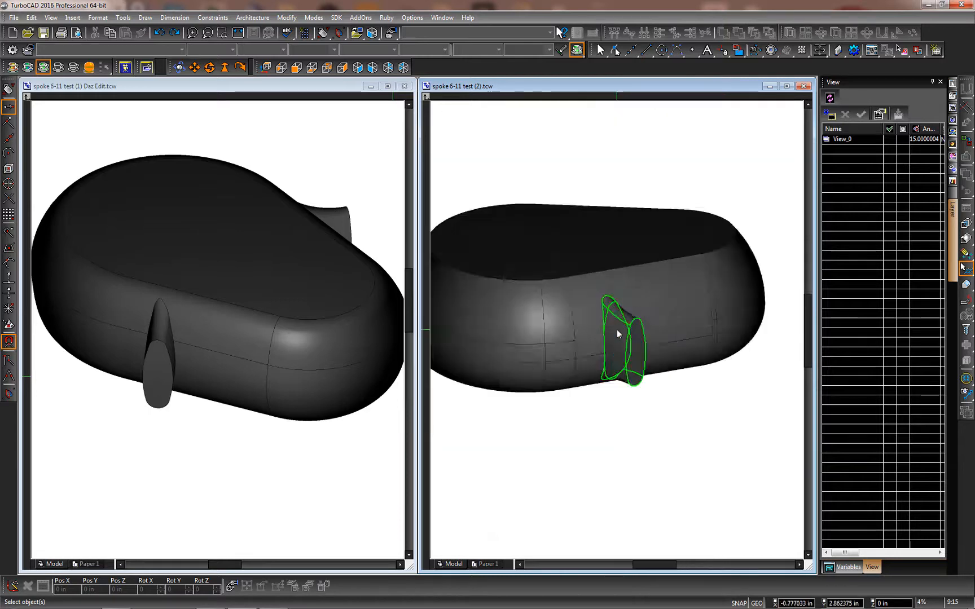
{"action": "scroll", "coordinate": [618, 333], "scroll_direction": "up", "scroll_amount": 3}
{"action": "middle_click_drag", "start_coordinate": [617, 337], "coordinate": [597, 315], "text": "shift"}
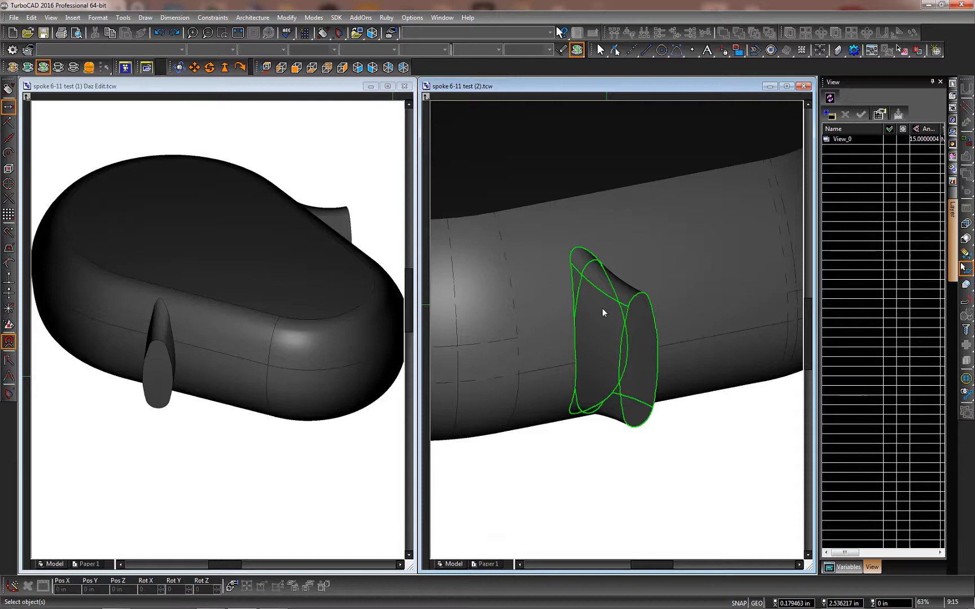
{"action": "scroll", "coordinate": [461, 379], "scroll_direction": "down", "scroll_amount": 1}
{"action": "mouse_move", "coordinate": [594, 295]}
{"action": "middle_mouse_down"}
{"action": "mouse_move", "coordinate": [609, 291]}
{"action": "mouse_move", "coordinate": [587, 285]}
{"action": "middle_mouse_up"}
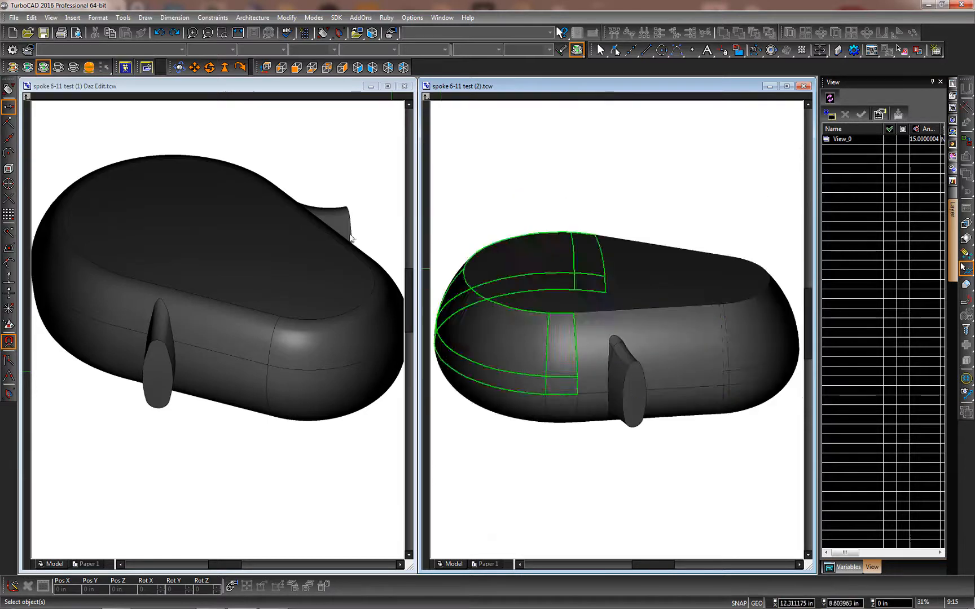
Return to the Daz Edit drawing and select the whole body solid with the Select tool
{"action": "left_click", "coordinate": [277, 88]}
{"action": "scroll", "coordinate": [193, 345], "scroll_direction": "down", "scroll_amount": 3}
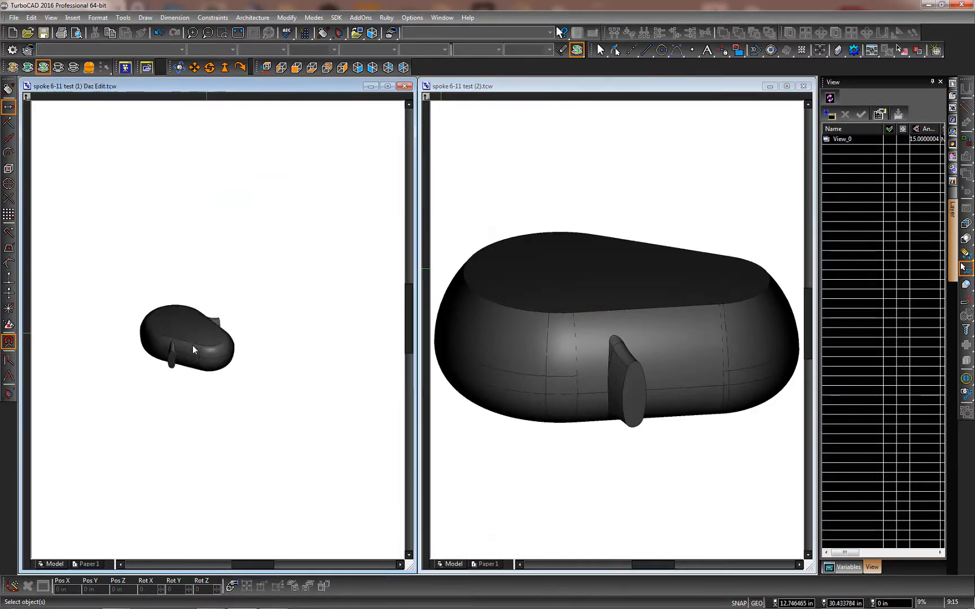
{"action": "scroll", "coordinate": [217, 330], "scroll_direction": "up", "scroll_amount": 3}
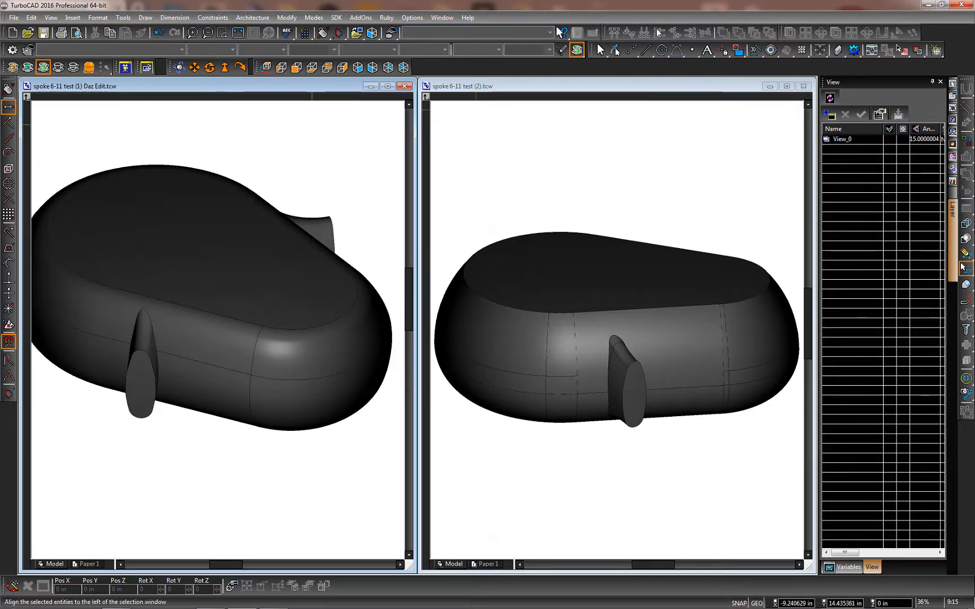
{"action": "left_click", "coordinate": [600, 50]}
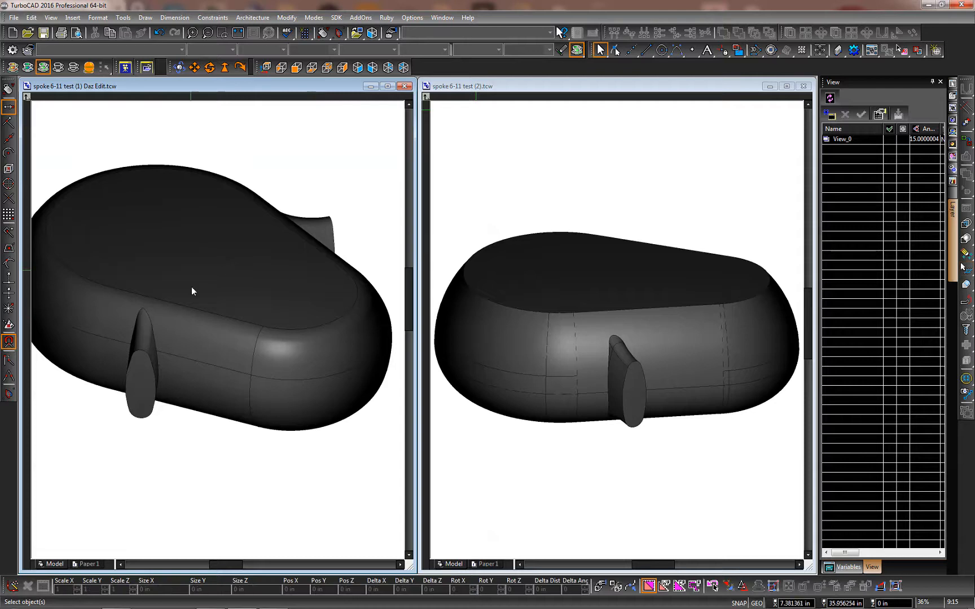
{"action": "left_click", "coordinate": [192, 314]}
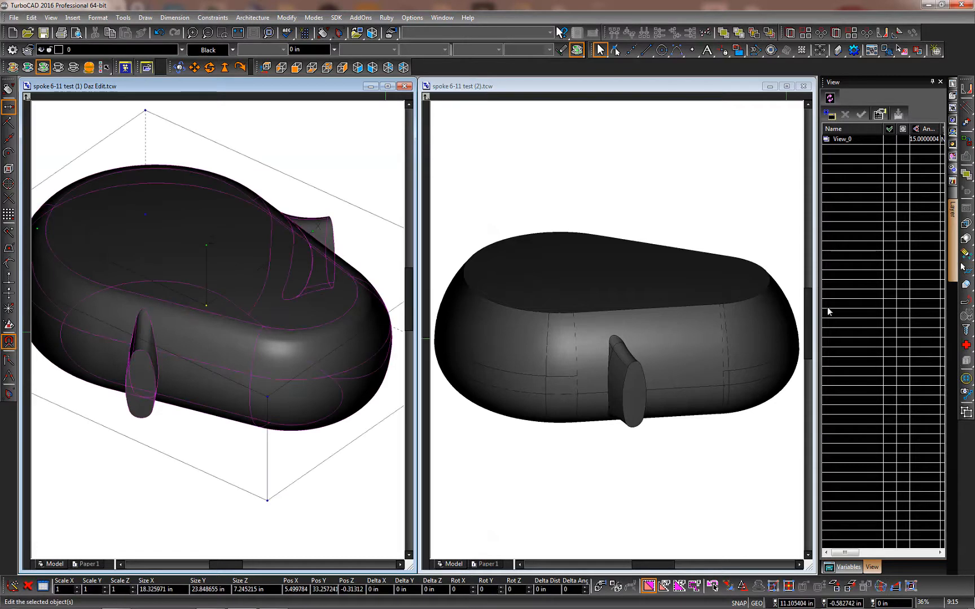
Clear the solid's selection in the Daz Edit drawing and examine the body's side faces, rounded end and underside with facet highlighting
{"action": "key", "text": "Escape"}
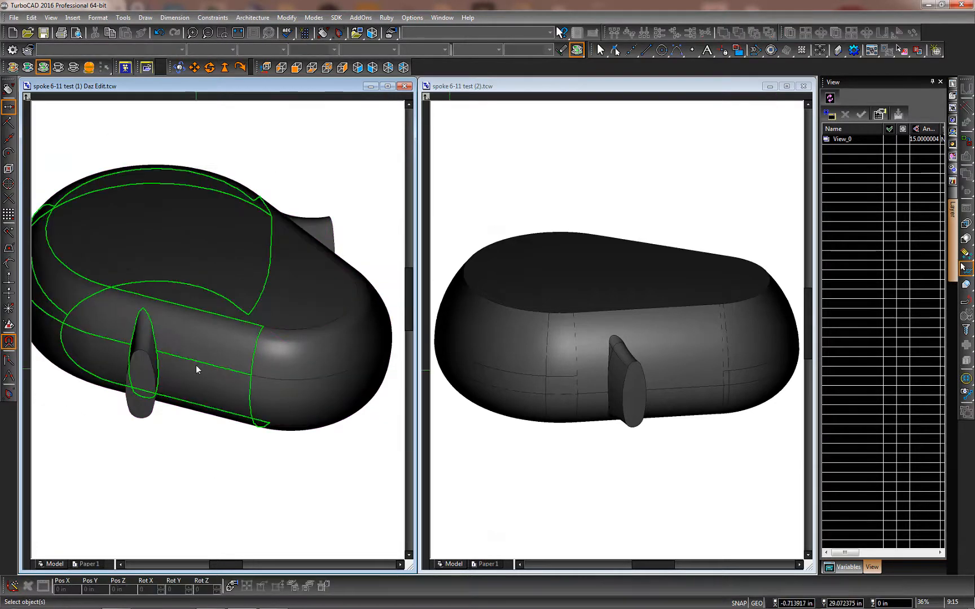
{"action": "middle_click_drag", "start_coordinate": [197, 366], "coordinate": [201, 351], "text": "shift"}
{"action": "middle_click_drag", "start_coordinate": [192, 309], "coordinate": [239, 326], "text": "shift"}
{"action": "middle_click_drag", "start_coordinate": [206, 359], "coordinate": [239, 414], "text": "shift"}
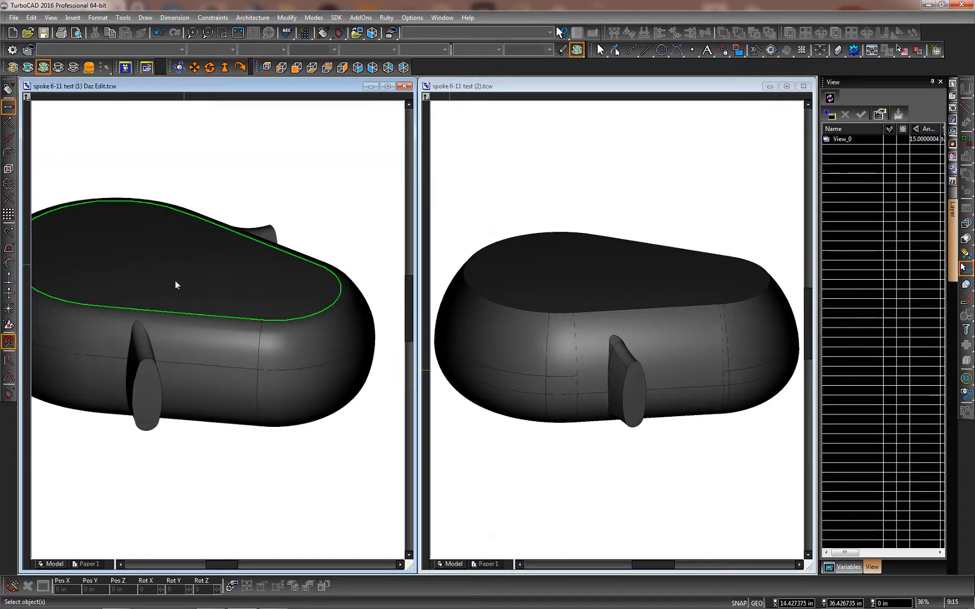
{"action": "middle_click_drag", "start_coordinate": [193, 367], "coordinate": [289, 294], "text": "shift"}
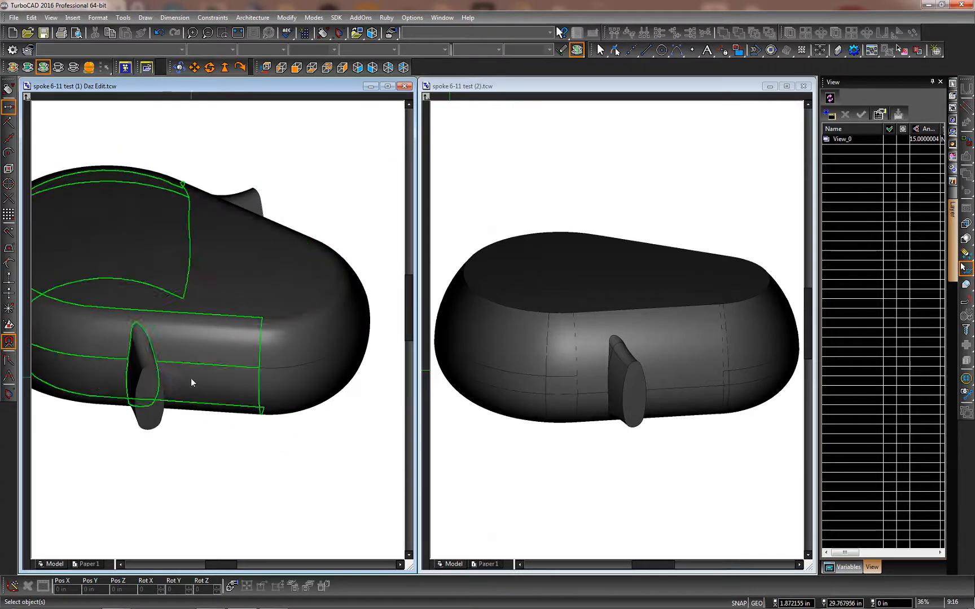
{"action": "middle_click_drag", "start_coordinate": [217, 333], "coordinate": [247, 267], "text": "shift"}
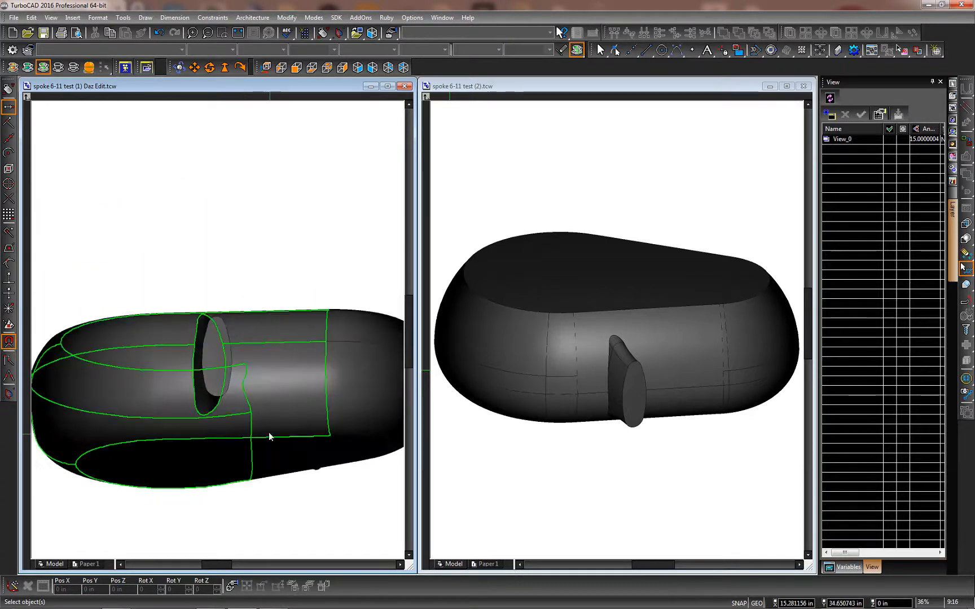
{"action": "middle_click_drag", "start_coordinate": [282, 335], "coordinate": [235, 408], "text": "shift"}
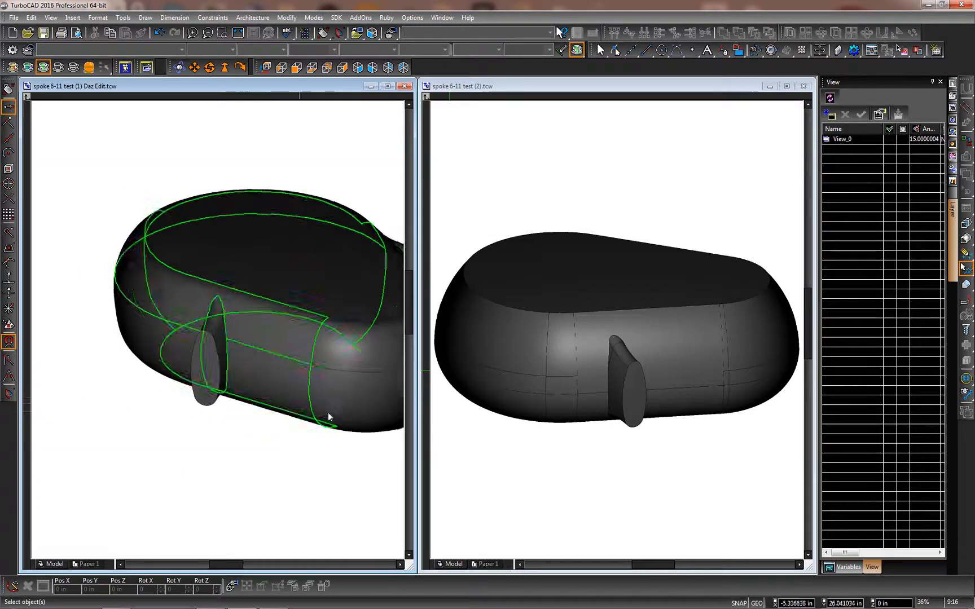
{"action": "scroll", "coordinate": [252, 332], "scroll_direction": "down", "scroll_amount": 3}
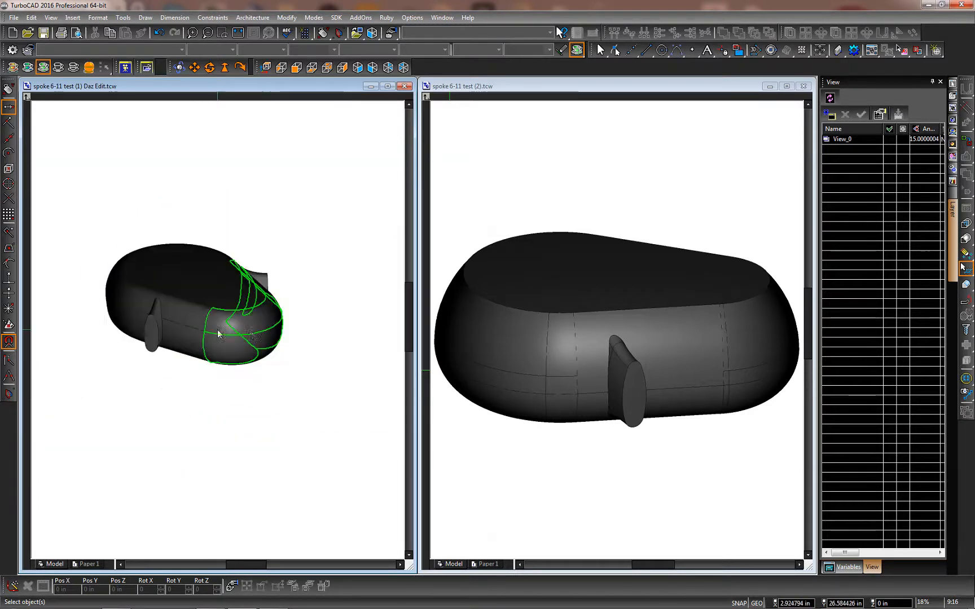
{"action": "mouse_move", "coordinate": [298, 332]}
{"action": "middle_mouse_down", "text": "shift"}
{"action": "mouse_move", "coordinate": [159, 336]}
{"action": "mouse_move", "coordinate": [137, 282]}
{"action": "mouse_move", "coordinate": [89, 300]}
{"action": "mouse_move", "coordinate": [299, 315]}
{"action": "middle_mouse_up", "text": "shift"}
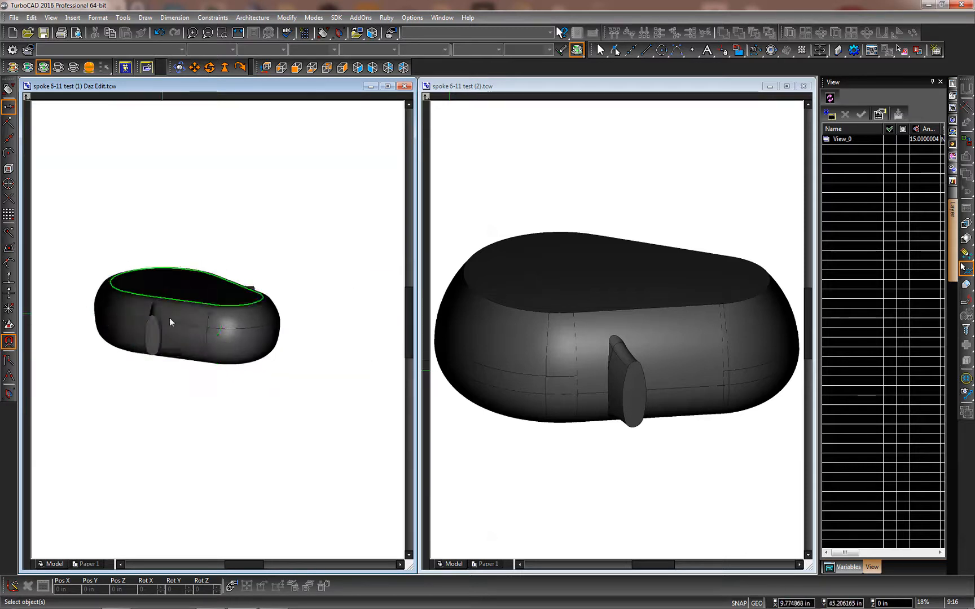
{"action": "middle_click_drag", "start_coordinate": [185, 342], "coordinate": [188, 257], "text": "shift"}
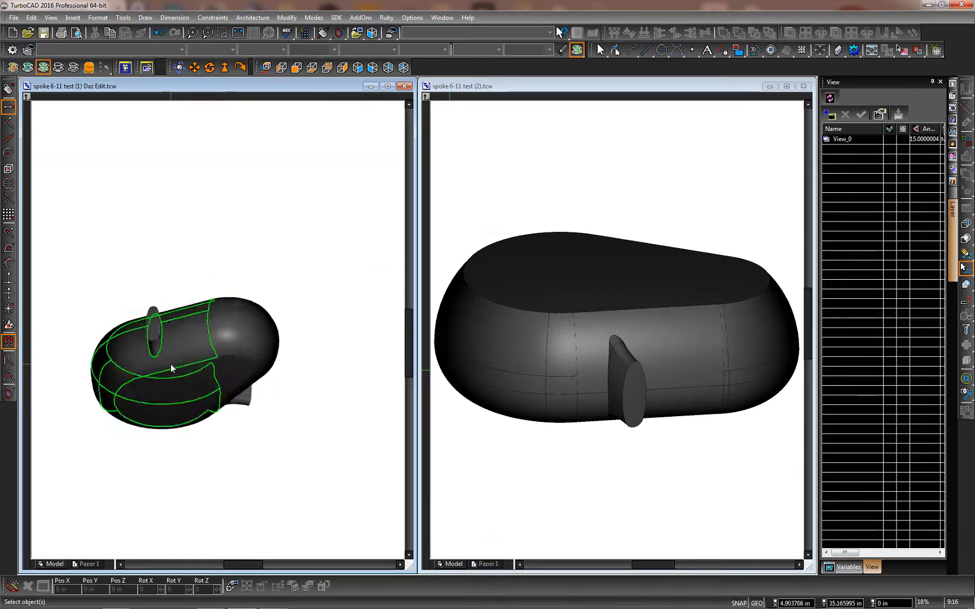
{"action": "scroll", "coordinate": [217, 331], "scroll_direction": "up", "scroll_amount": 3}
{"action": "scroll", "coordinate": [218, 330], "scroll_direction": "down", "scroll_amount": 6}
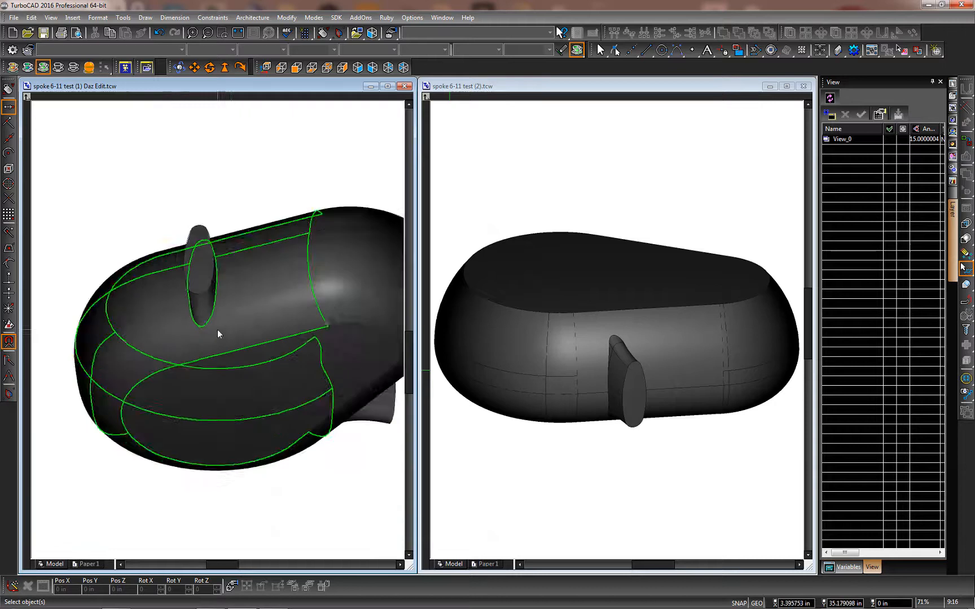
{"action": "middle_click_drag", "start_coordinate": [233, 342], "coordinate": [307, 413], "text": "shift"}
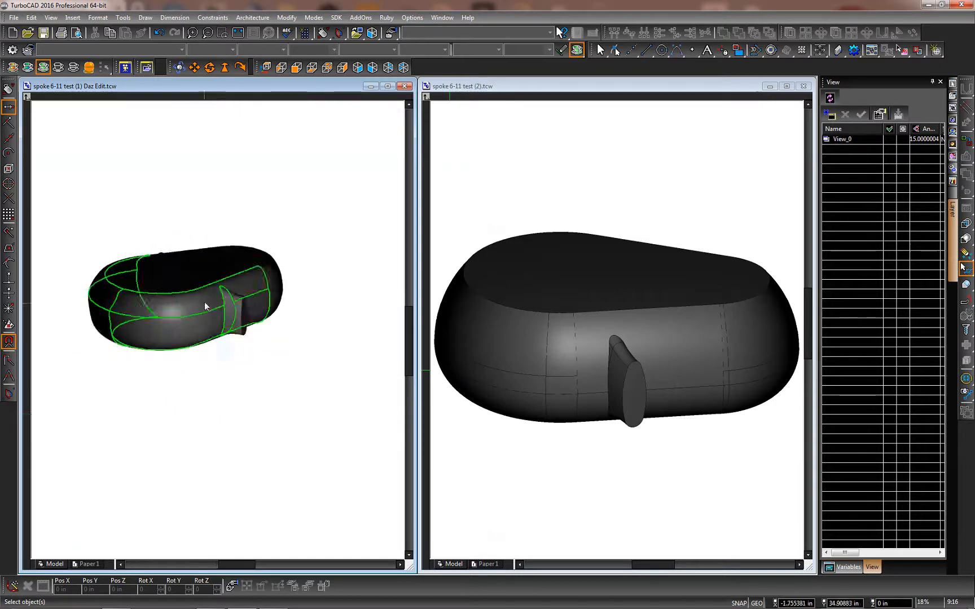
Compare the spoke junction up close in both drawings and select the side face around the spoke in Daz Edit
{"action": "scroll", "coordinate": [217, 330], "scroll_direction": "up", "scroll_amount": 5}
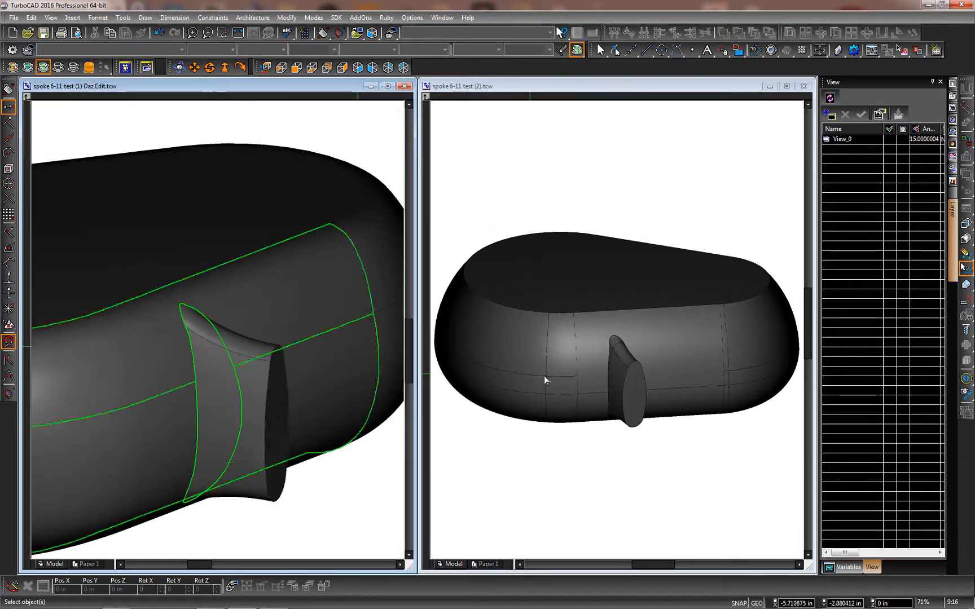
{"action": "scroll", "coordinate": [606, 380], "scroll_direction": "up", "scroll_amount": 5}
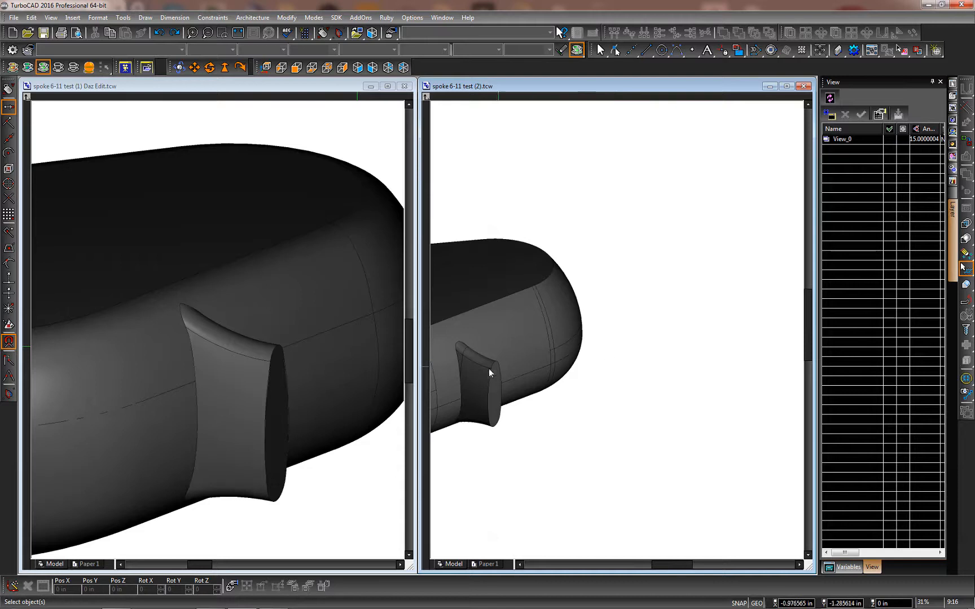
{"action": "scroll", "coordinate": [609, 330], "scroll_direction": "down", "scroll_amount": 3}
{"action": "scroll", "coordinate": [617, 330], "scroll_direction": "up", "scroll_amount": 7}
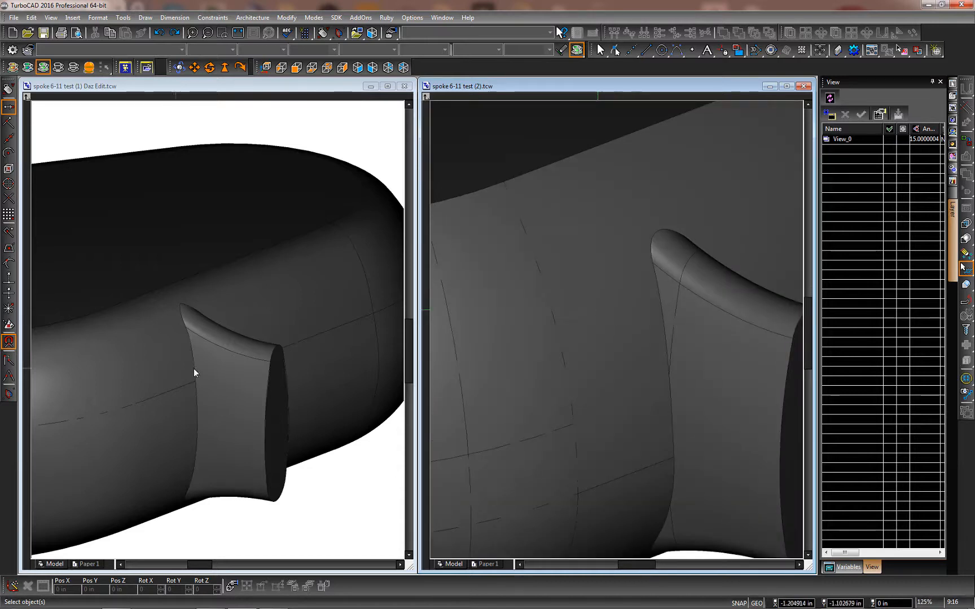
{"action": "left_click", "coordinate": [250, 343]}
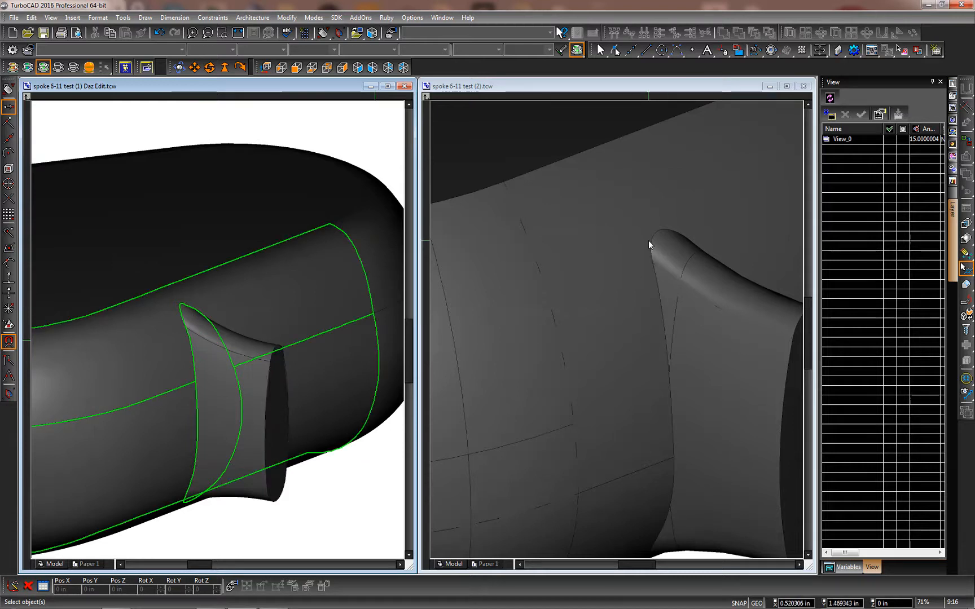
{"action": "scroll", "coordinate": [219, 333], "scroll_direction": "down", "scroll_amount": 5}
{"action": "scroll", "coordinate": [217, 339], "scroll_direction": "up", "scroll_amount": 5}
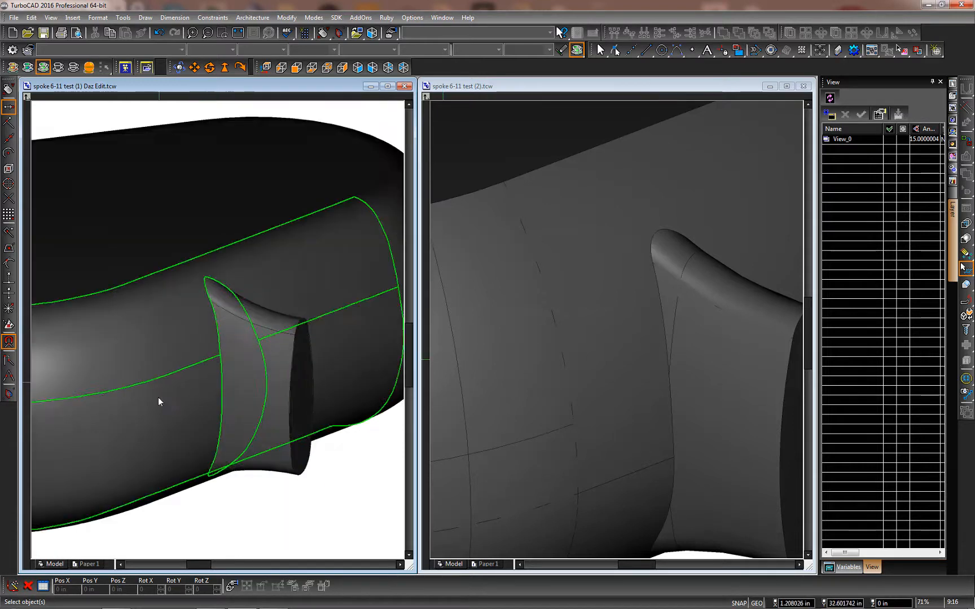
Inspect the points shown beside the Daz Edit body for the selected side face
{"action": "scroll", "coordinate": [226, 327], "scroll_direction": "down", "scroll_amount": 5}
{"action": "mouse_move", "coordinate": [218, 333]}
{"action": "middle_mouse_down", "text": "shift"}
{"action": "mouse_move", "coordinate": [176, 315]}
{"action": "mouse_move", "coordinate": [176, 251]}
{"action": "mouse_move", "coordinate": [172, 313]}
{"action": "mouse_move", "coordinate": [158, 339]}
{"action": "mouse_move", "coordinate": [291, 341]}
{"action": "mouse_move", "coordinate": [223, 344]}
{"action": "middle_mouse_up", "text": "shift"}
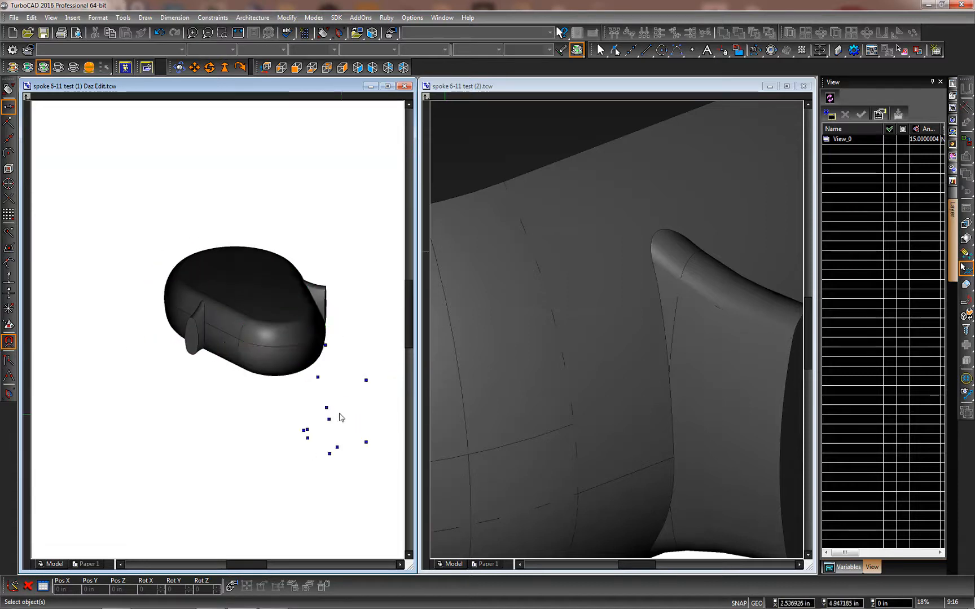
{"action": "scroll", "coordinate": [194, 317], "scroll_direction": "down", "scroll_amount": 5}
{"action": "scroll", "coordinate": [216, 334], "scroll_direction": "up", "scroll_amount": 8}
{"action": "scroll", "coordinate": [218, 334], "scroll_direction": "down", "scroll_amount": 6}
{"action": "scroll", "coordinate": [219, 334], "scroll_direction": "up", "scroll_amount": 5}
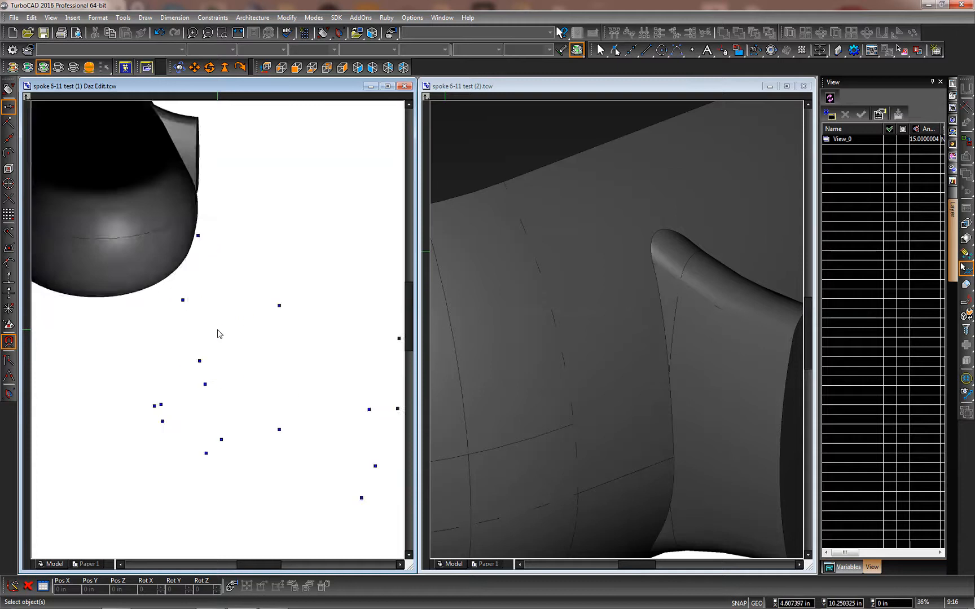
{"action": "scroll", "coordinate": [220, 334], "scroll_direction": "down", "scroll_amount": 3}
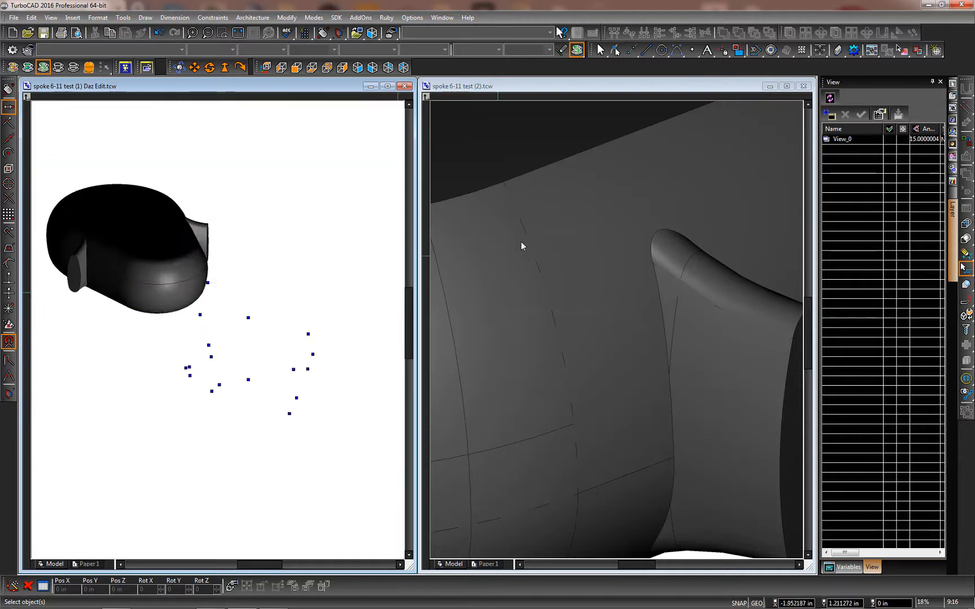
{"action": "scroll", "coordinate": [277, 344], "scroll_direction": "down", "scroll_amount": 5}
{"action": "scroll", "coordinate": [219, 329], "scroll_direction": "up", "scroll_amount": 5}
{"action": "middle_click_drag", "start_coordinate": [237, 331], "coordinate": [378, 331], "text": "shift"}
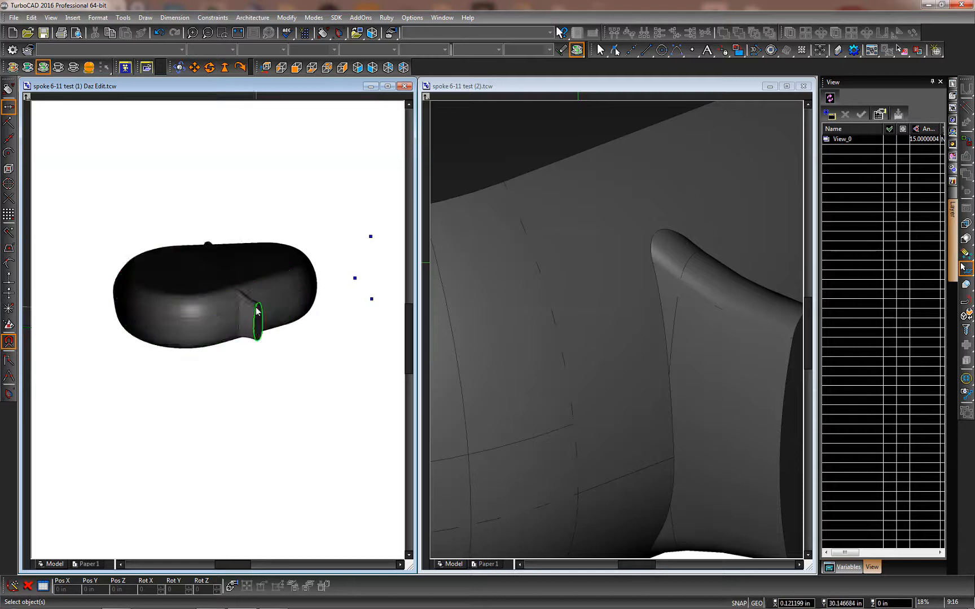
Examine the seams and neighbouring faces of the Daz Edit body between its rounded end and the two spokes
{"action": "scroll", "coordinate": [219, 334], "scroll_direction": "up", "scroll_amount": 5}
{"action": "scroll", "coordinate": [217, 331], "scroll_direction": "down", "scroll_amount": 5}
{"action": "middle_click_drag", "start_coordinate": [240, 336], "coordinate": [100, 338], "text": "shift"}
{"action": "scroll", "coordinate": [146, 341], "scroll_direction": "down", "scroll_amount": 2}
{"action": "scroll", "coordinate": [220, 333], "scroll_direction": "down", "scroll_amount": 3}
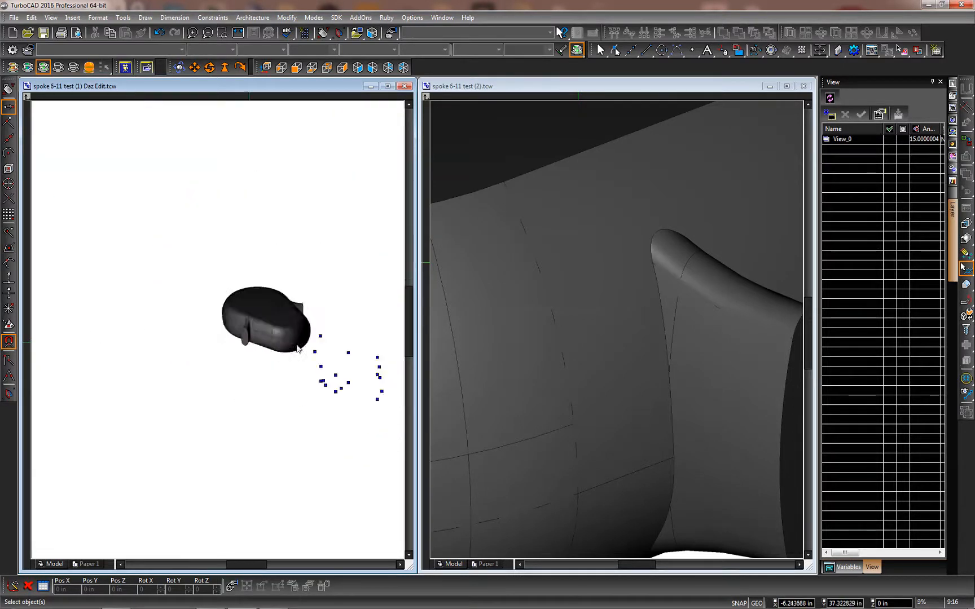
{"action": "scroll", "coordinate": [284, 342], "scroll_direction": "up", "scroll_amount": 2}
{"action": "middle_click_drag", "start_coordinate": [248, 333], "coordinate": [101, 339], "text": "shift"}
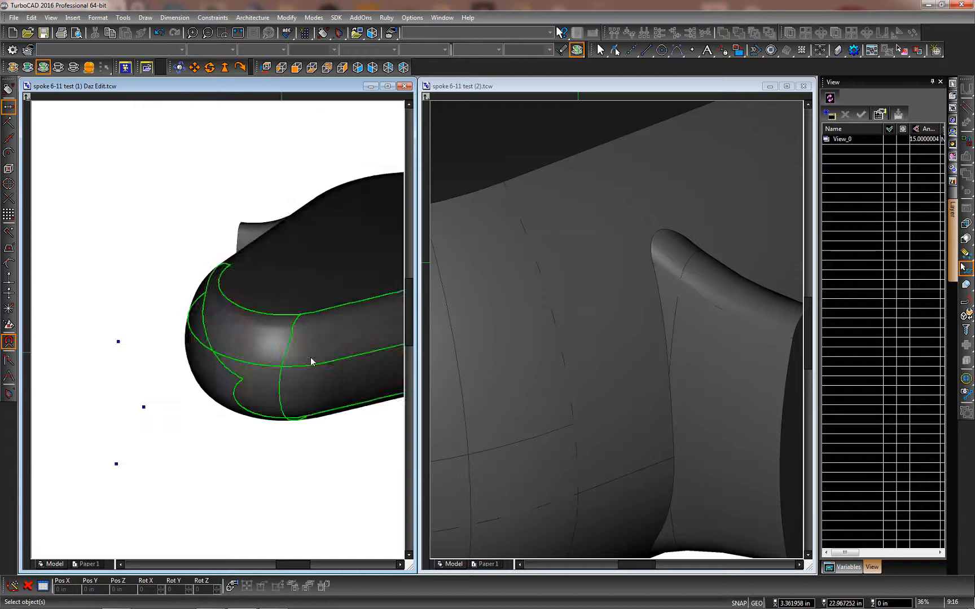
{"action": "scroll", "coordinate": [353, 359], "scroll_direction": "down", "scroll_amount": 1}
{"action": "scroll", "coordinate": [217, 330], "scroll_direction": "up", "scroll_amount": 1}
{"action": "middle_click_drag", "start_coordinate": [279, 333], "coordinate": [179, 315], "text": "shift"}
{"action": "middle_click_drag", "start_coordinate": [126, 334], "coordinate": [191, 381], "text": "shift"}
{"action": "middle_click_drag", "start_coordinate": [188, 336], "coordinate": [331, 342], "text": "shift"}
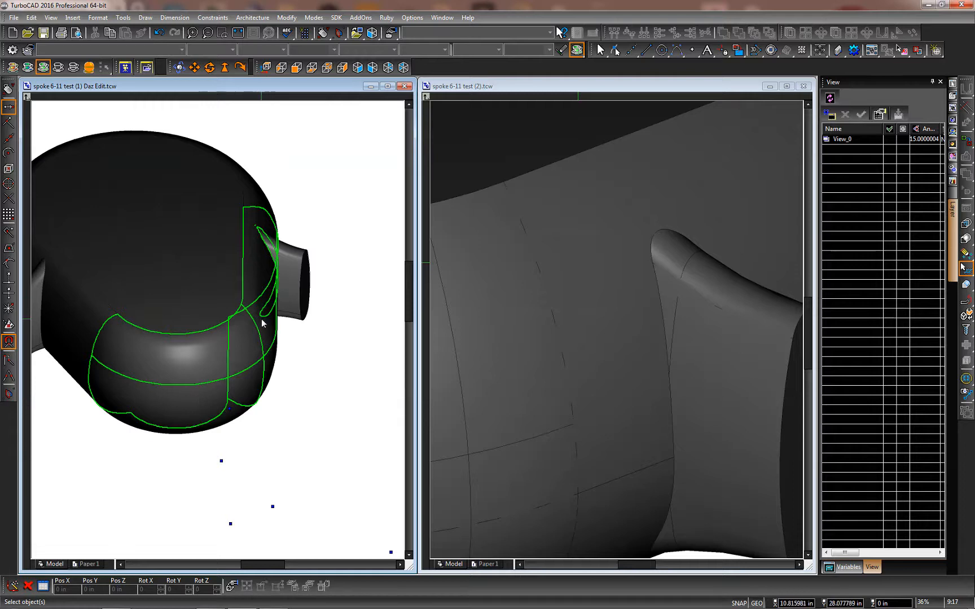
{"action": "middle_click_drag", "start_coordinate": [268, 344], "coordinate": [166, 308], "text": "shift"}
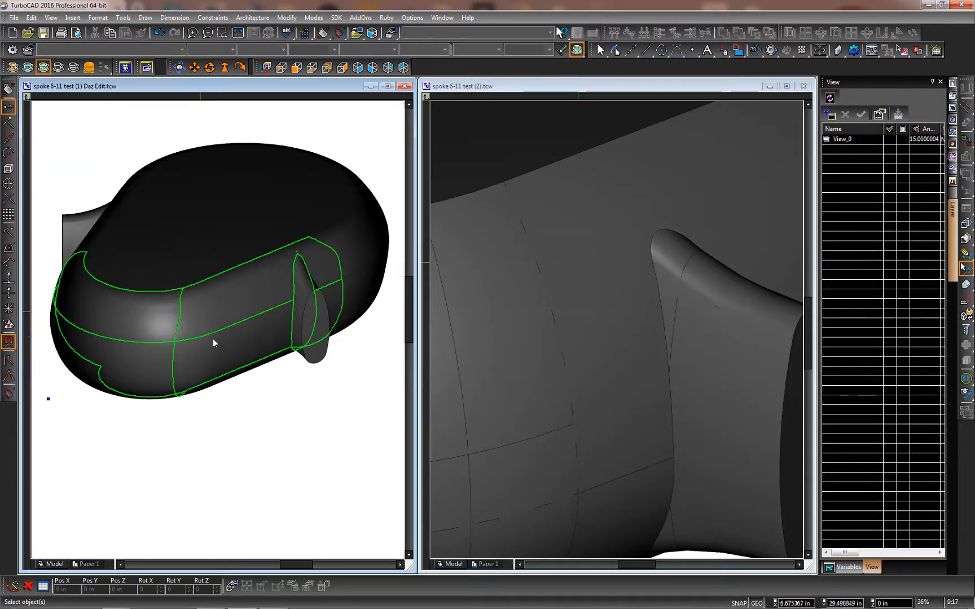
{"action": "middle_click_drag", "start_coordinate": [213, 339], "coordinate": [271, 327], "text": "shift"}
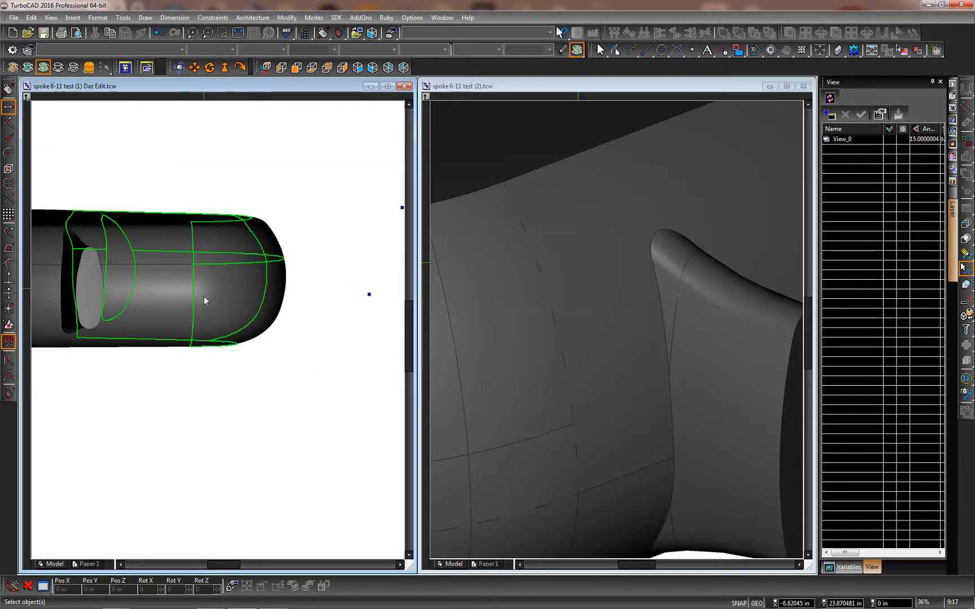
{"action": "middle_click_drag", "start_coordinate": [296, 309], "coordinate": [255, 310], "text": "shift"}
Start the edge fillet tool and pick the Daz Edit solid to display its edges
{"action": "scroll", "coordinate": [237, 289], "scroll_direction": "down", "scroll_amount": 5}
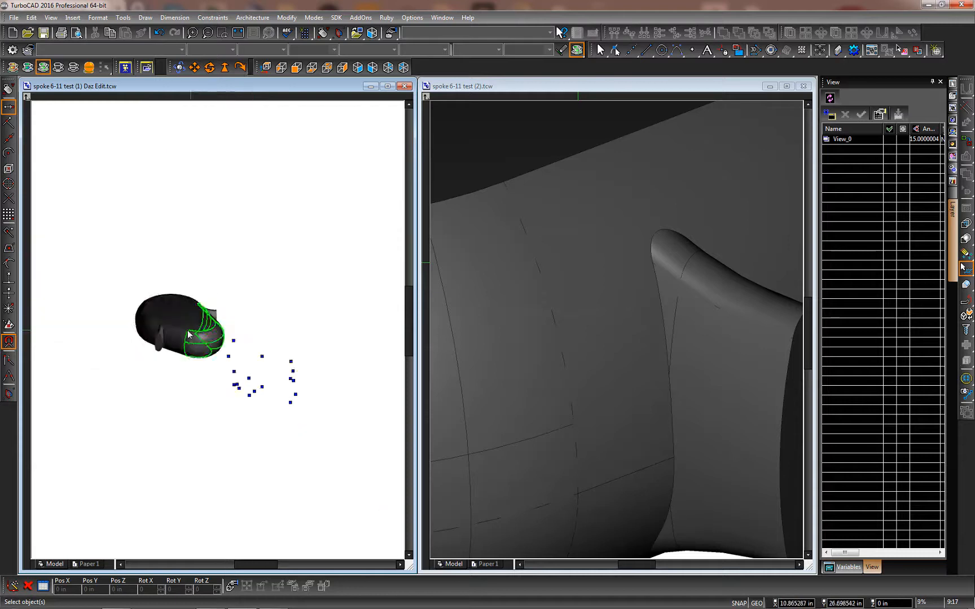
{"action": "scroll", "coordinate": [218, 330], "scroll_direction": "up", "scroll_amount": 4}
{"action": "scroll", "coordinate": [223, 328], "scroll_direction": "down", "scroll_amount": 3}
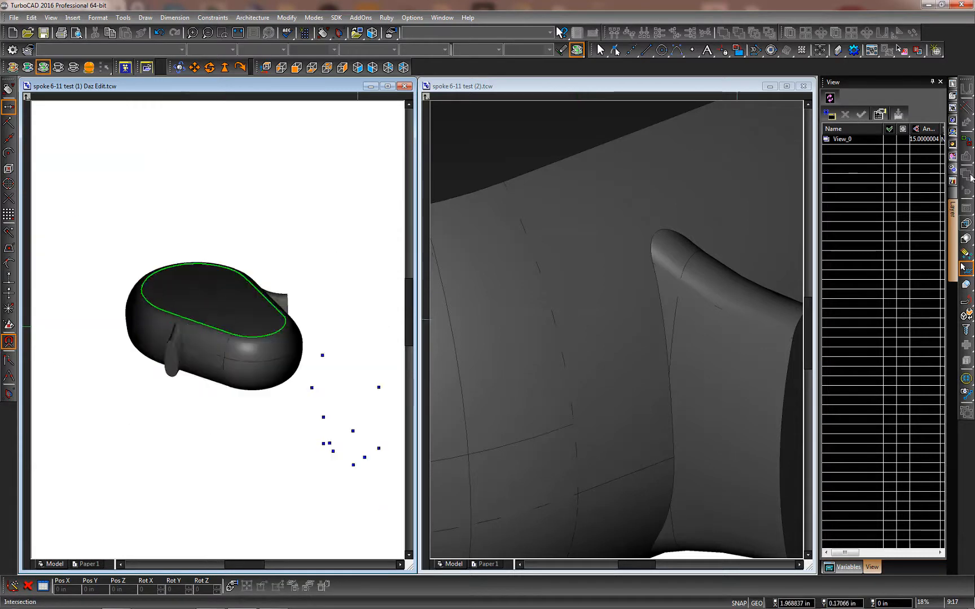
{"action": "left_click", "coordinate": [967, 285]}
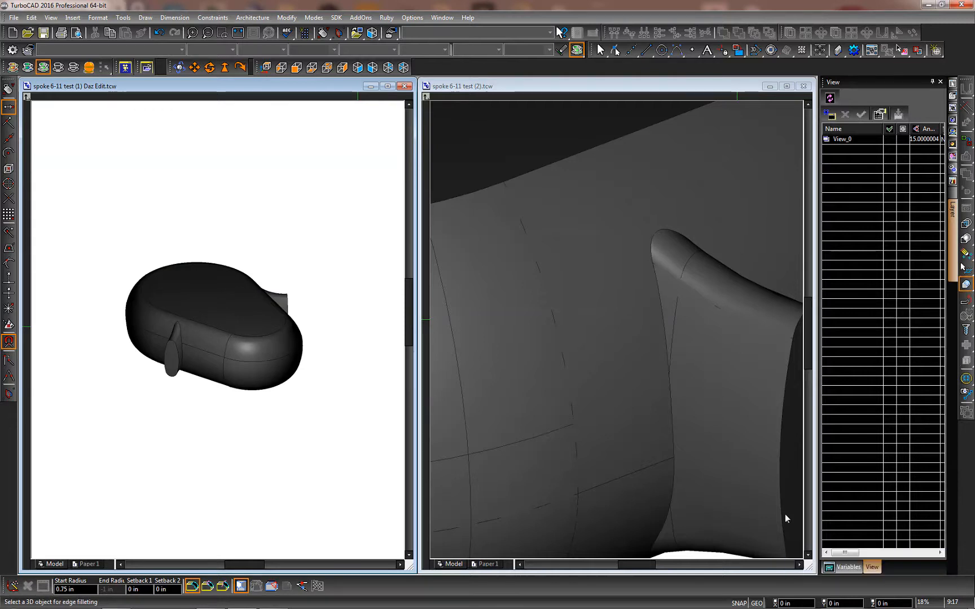
{"action": "scroll", "coordinate": [217, 330], "scroll_direction": "up", "scroll_amount": 2}
{"action": "scroll", "coordinate": [217, 330], "scroll_direction": "down", "scroll_amount": 1}
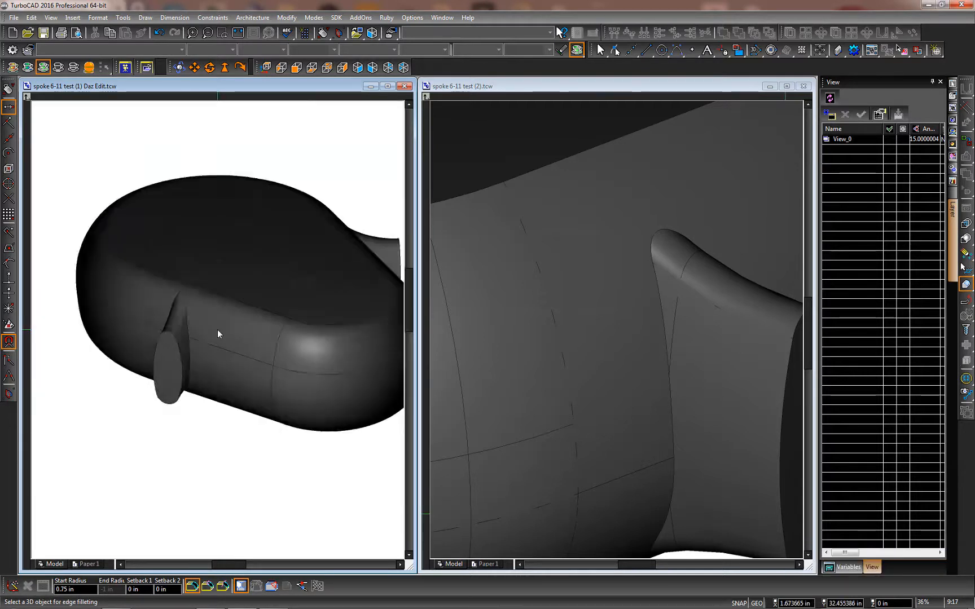
{"action": "scroll", "coordinate": [305, 332], "scroll_direction": "up", "scroll_amount": 1}
{"action": "middle_click_drag", "start_coordinate": [304, 328], "coordinate": [295, 326], "text": "shift"}
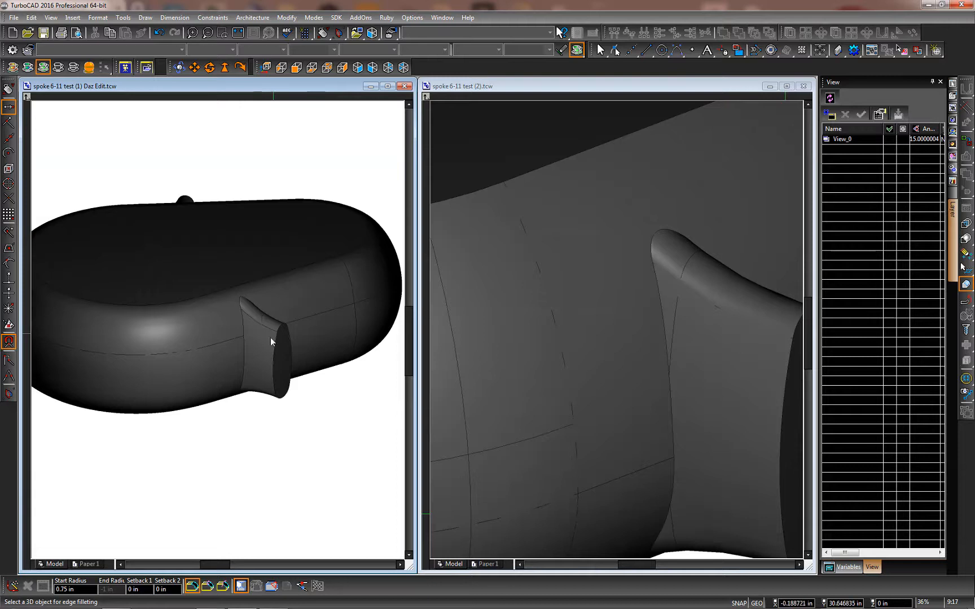
{"action": "left_click", "coordinate": [274, 353]}
Inspect the selectable edges and their markers around the spoke junction of the Daz Edit solid
{"action": "middle_click_drag", "start_coordinate": [276, 355], "coordinate": [269, 240], "text": "shift"}
{"action": "middle_click_drag", "start_coordinate": [193, 280], "coordinate": [254, 359], "text": "shift"}
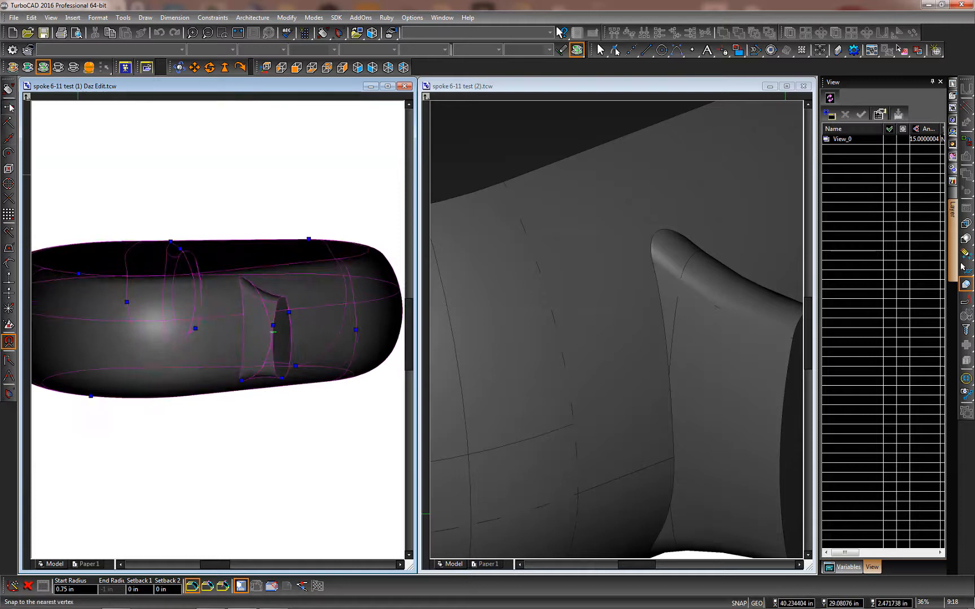
{"action": "scroll", "coordinate": [263, 359], "scroll_direction": "up", "scroll_amount": 5}
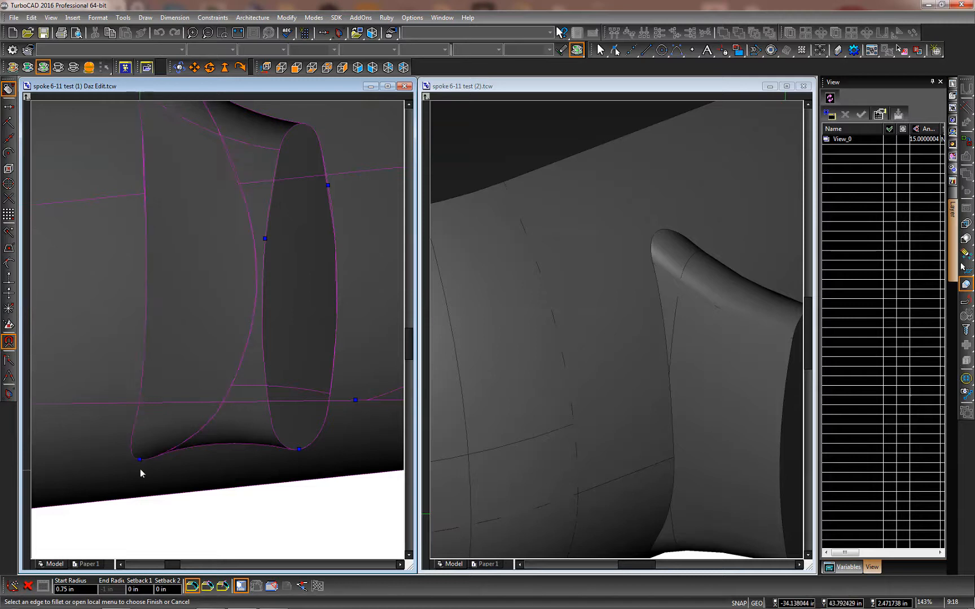
{"action": "scroll", "coordinate": [221, 275], "scroll_direction": "down", "scroll_amount": 3}
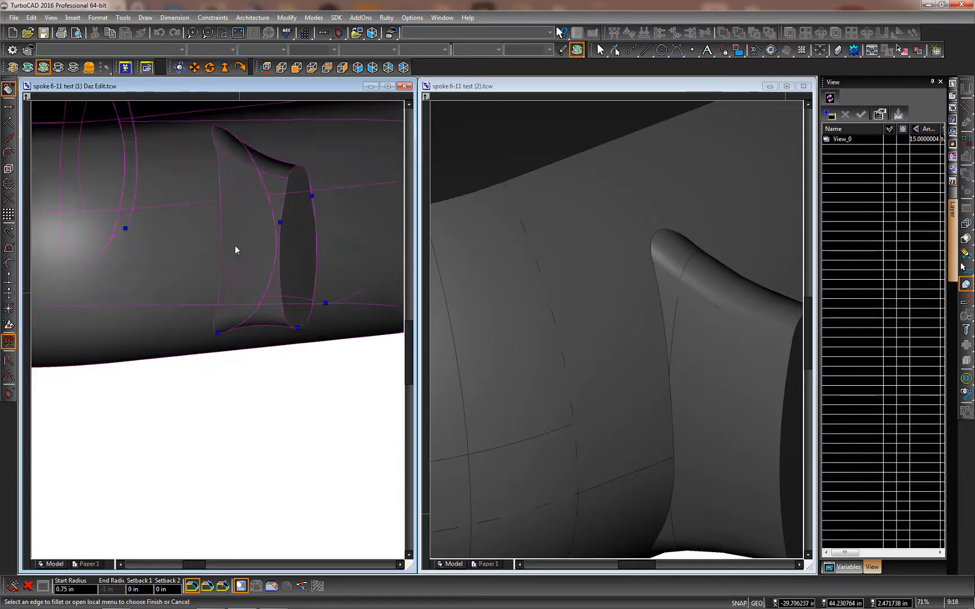
{"action": "scroll", "coordinate": [218, 330], "scroll_direction": "down", "scroll_amount": 6}
{"action": "scroll", "coordinate": [227, 329], "scroll_direction": "up", "scroll_amount": 3}
{"action": "mouse_move", "coordinate": [257, 339]}
{"action": "middle_mouse_down", "text": "shift"}
{"action": "mouse_move", "coordinate": [185, 353]}
{"action": "mouse_move", "coordinate": [125, 341]}
{"action": "mouse_move", "coordinate": [257, 346]}
{"action": "middle_mouse_up", "text": "shift"}
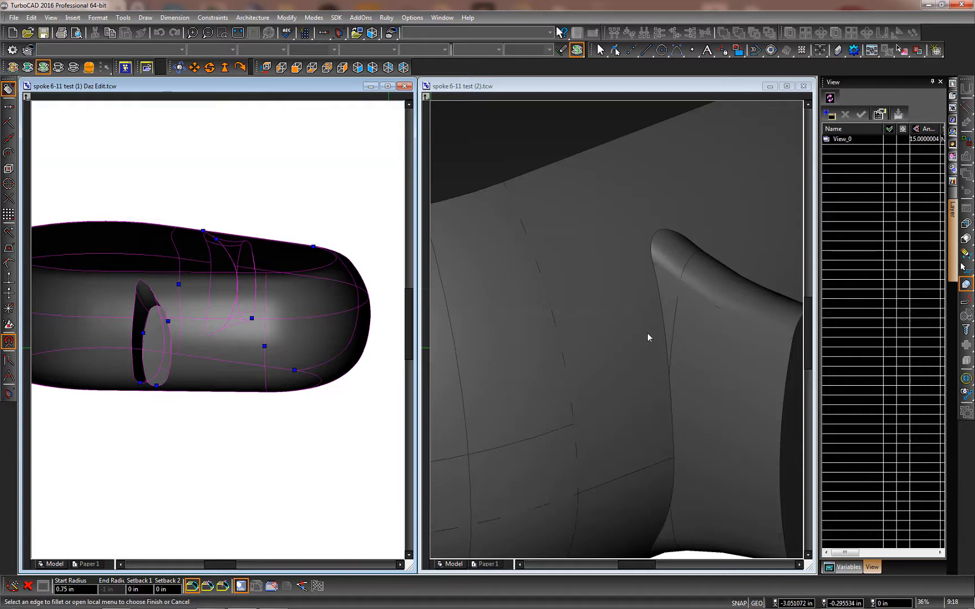
Pick the solid in the test (2) drawing for edge filleting and inspect the edge markers around its spoke
{"action": "left_click", "coordinate": [546, 176]}
{"action": "scroll", "coordinate": [626, 344], "scroll_direction": "down", "scroll_amount": 6}
{"action": "scroll", "coordinate": [631, 350], "scroll_direction": "up", "scroll_amount": 4}
{"action": "middle_click_drag", "start_coordinate": [617, 330], "coordinate": [637, 337], "text": "shift"}
{"action": "scroll", "coordinate": [634, 342], "scroll_direction": "down", "scroll_amount": 3}
{"action": "scroll", "coordinate": [654, 333], "scroll_direction": "down", "scroll_amount": 8}
{"action": "scroll", "coordinate": [641, 332], "scroll_direction": "up", "scroll_amount": 5}
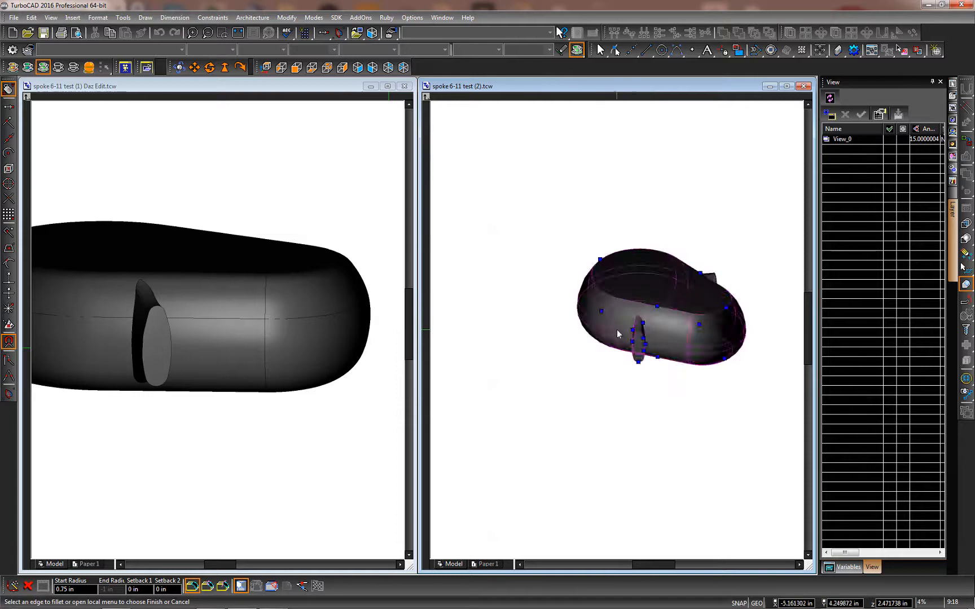
{"action": "scroll", "coordinate": [617, 330], "scroll_direction": "up", "scroll_amount": 6}
{"action": "middle_click_drag", "start_coordinate": [722, 352], "coordinate": [789, 365], "text": "shift"}
{"action": "scroll", "coordinate": [618, 330], "scroll_direction": "down", "scroll_amount": 4}
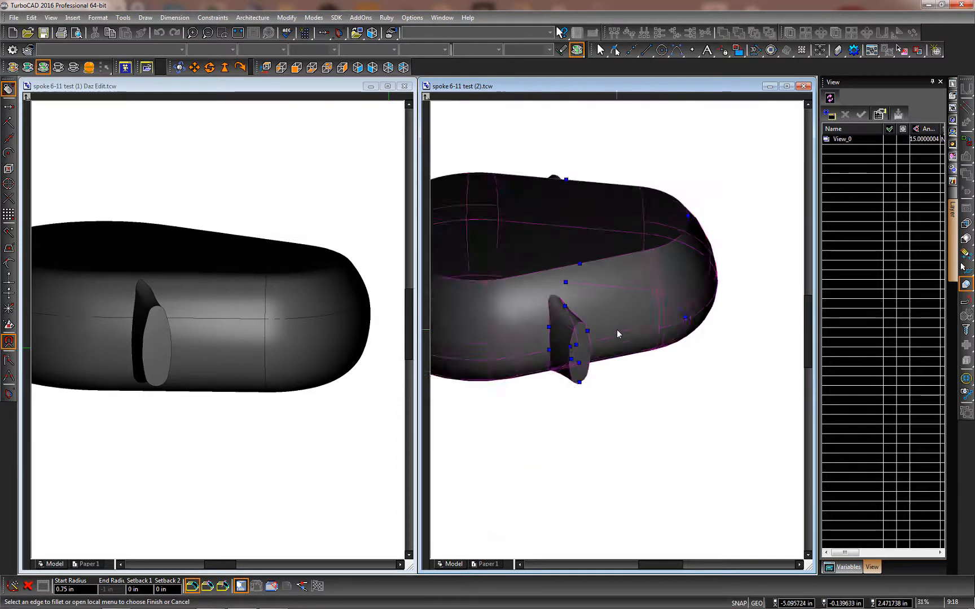
Examine the edge markers on both sides of the spoke junction in the test (2) drawing
{"action": "scroll", "coordinate": [620, 326], "scroll_direction": "up", "scroll_amount": 4}
{"action": "scroll", "coordinate": [641, 350], "scroll_direction": "down", "scroll_amount": 5}
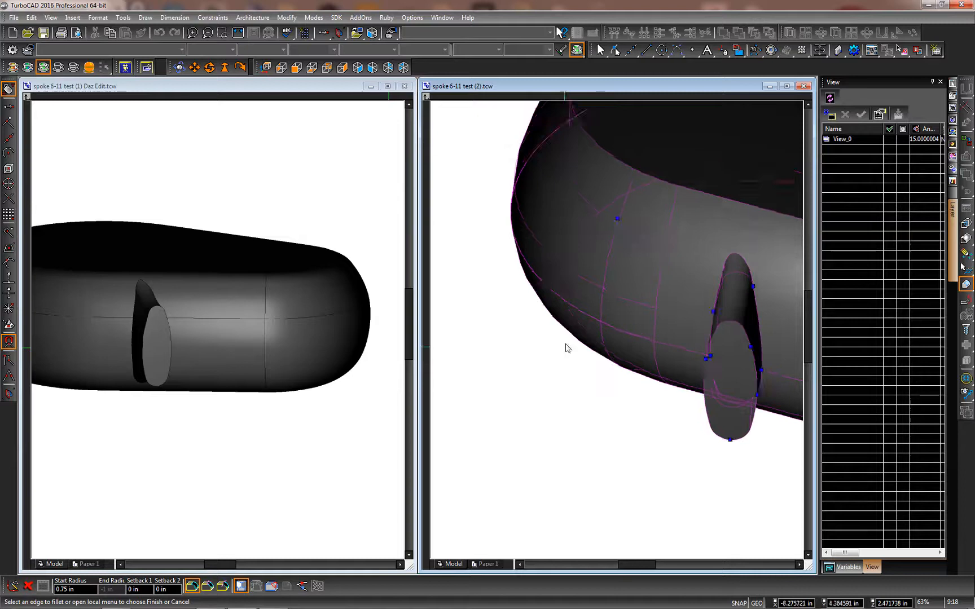
{"action": "scroll", "coordinate": [626, 333], "scroll_direction": "up", "scroll_amount": 3}
{"action": "scroll", "coordinate": [632, 334], "scroll_direction": "down", "scroll_amount": 1}
{"action": "middle_click_drag", "start_coordinate": [629, 335], "coordinate": [643, 359], "text": "shift"}
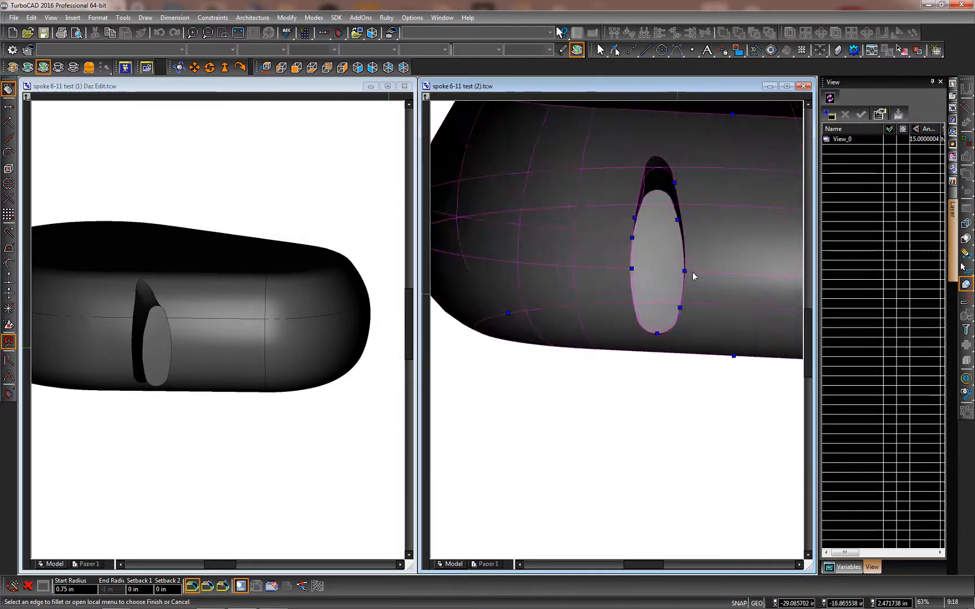
{"action": "scroll", "coordinate": [618, 330], "scroll_direction": "up", "scroll_amount": 4}
{"action": "scroll", "coordinate": [590, 347], "scroll_direction": "down", "scroll_amount": 1}
{"action": "scroll", "coordinate": [591, 347], "scroll_direction": "down", "scroll_amount": 3}
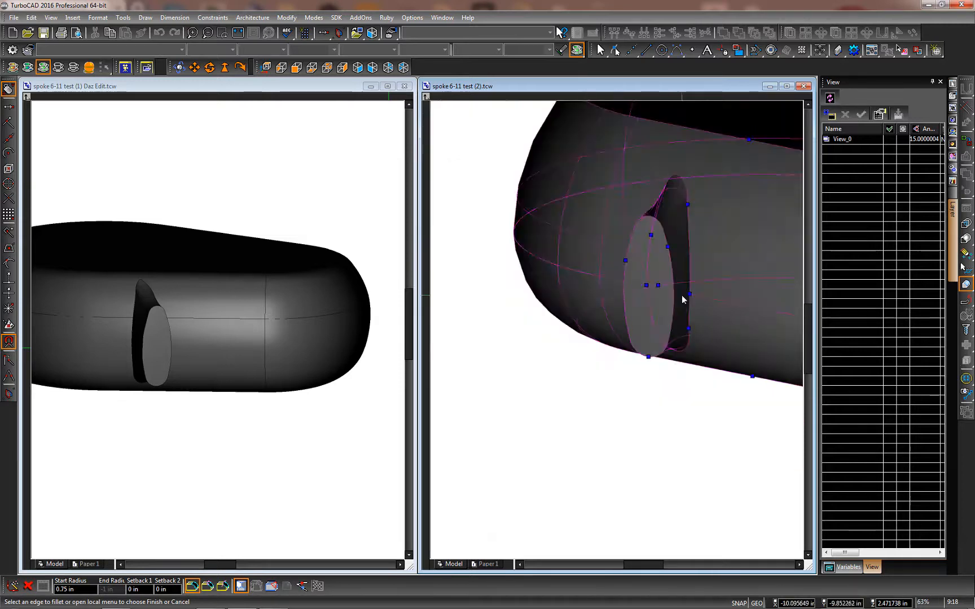
{"action": "scroll", "coordinate": [617, 330], "scroll_direction": "up", "scroll_amount": 6}
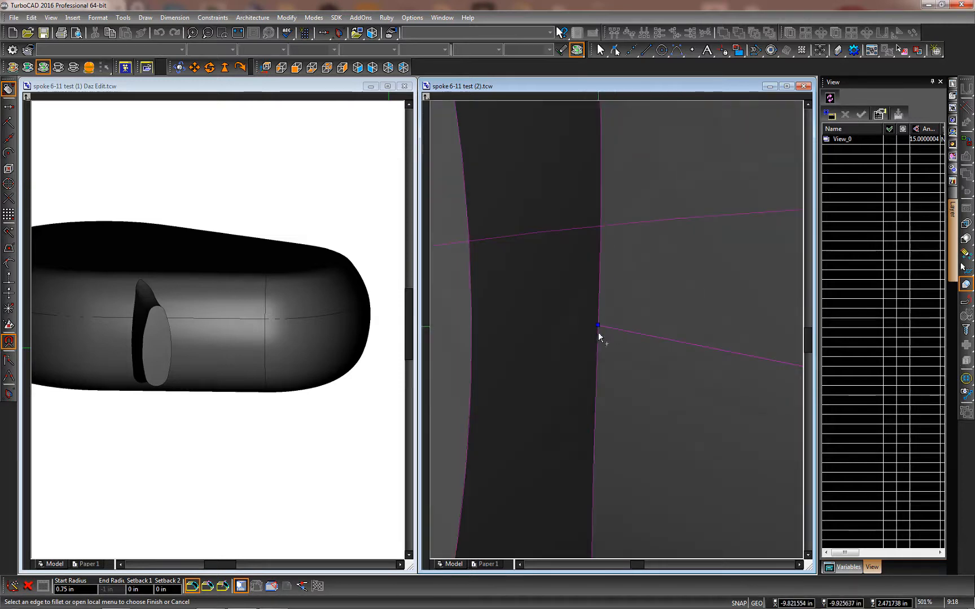
Check how the edge loop where the test (2) spoke meets the body is split into separately selectable segments
{"action": "scroll", "coordinate": [599, 334], "scroll_direction": "down", "scroll_amount": 6}
{"action": "middle_click_drag", "start_coordinate": [613, 299], "coordinate": [756, 302], "text": "shift"}
{"action": "scroll", "coordinate": [524, 319], "scroll_direction": "down", "scroll_amount": 1}
{"action": "scroll", "coordinate": [552, 333], "scroll_direction": "up", "scroll_amount": 1}
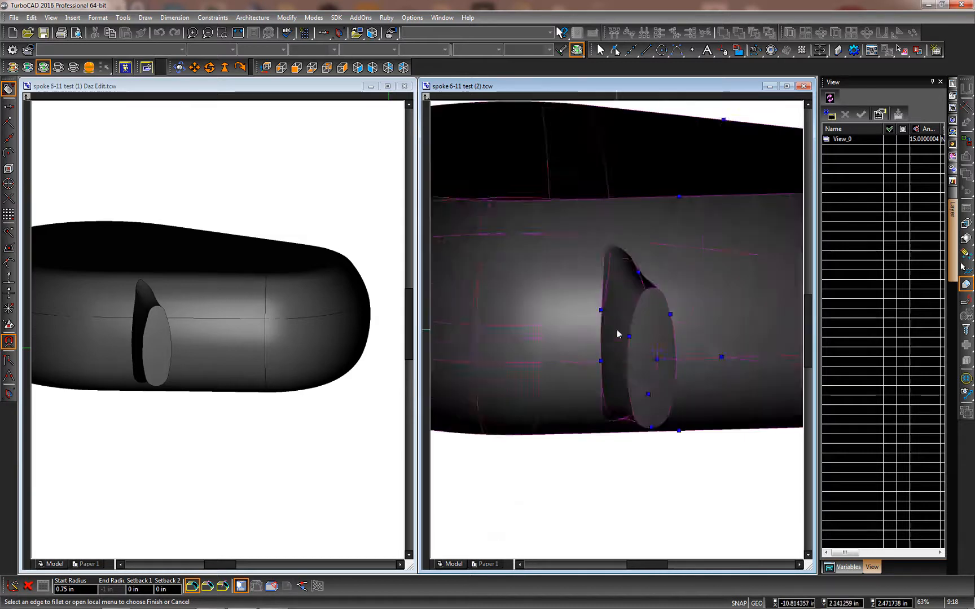
{"action": "scroll", "coordinate": [617, 334], "scroll_direction": "up", "scroll_amount": 2}
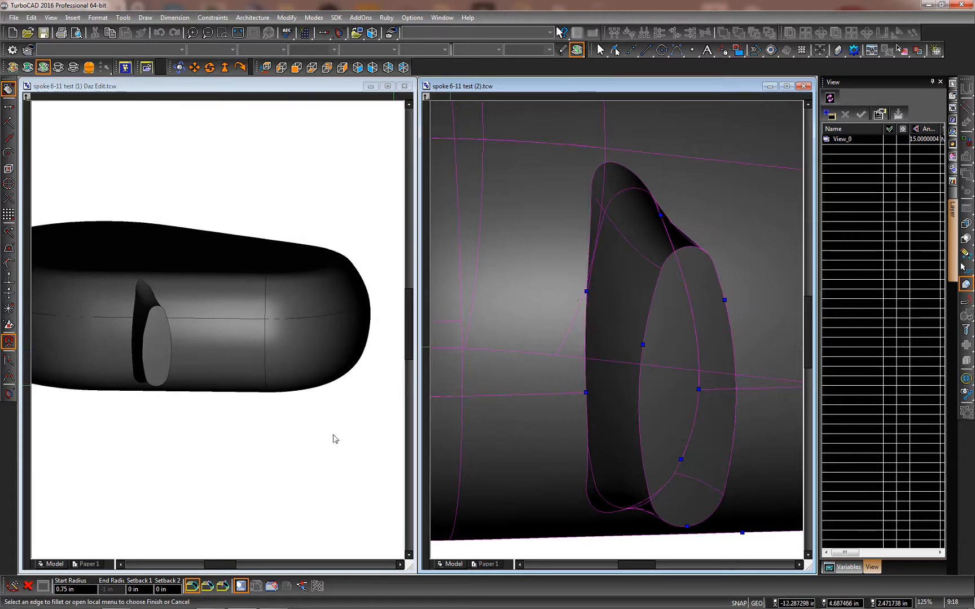
{"action": "left_click", "coordinate": [241, 586]}
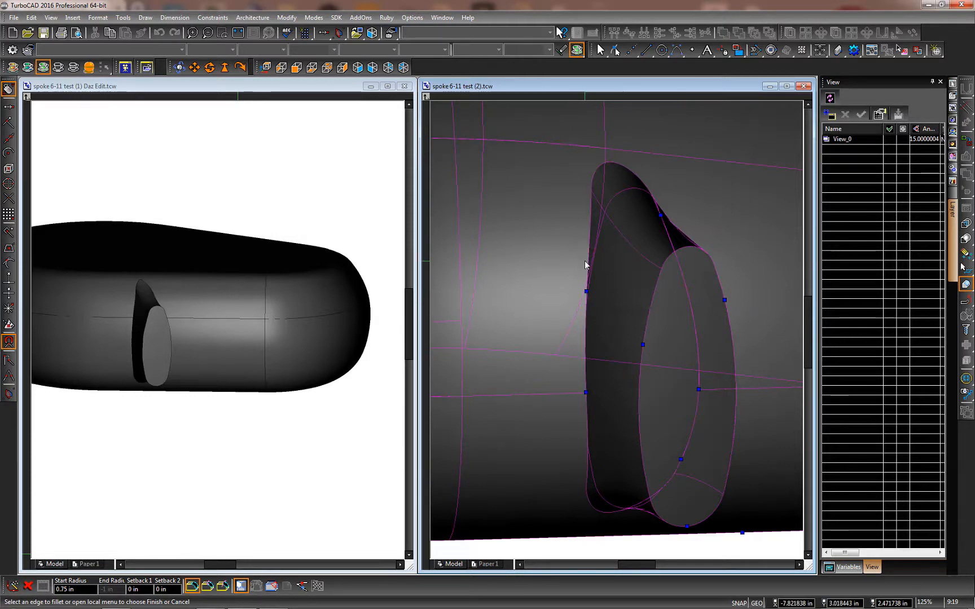
{"action": "scroll", "coordinate": [618, 333], "scroll_direction": "down", "scroll_amount": 3}
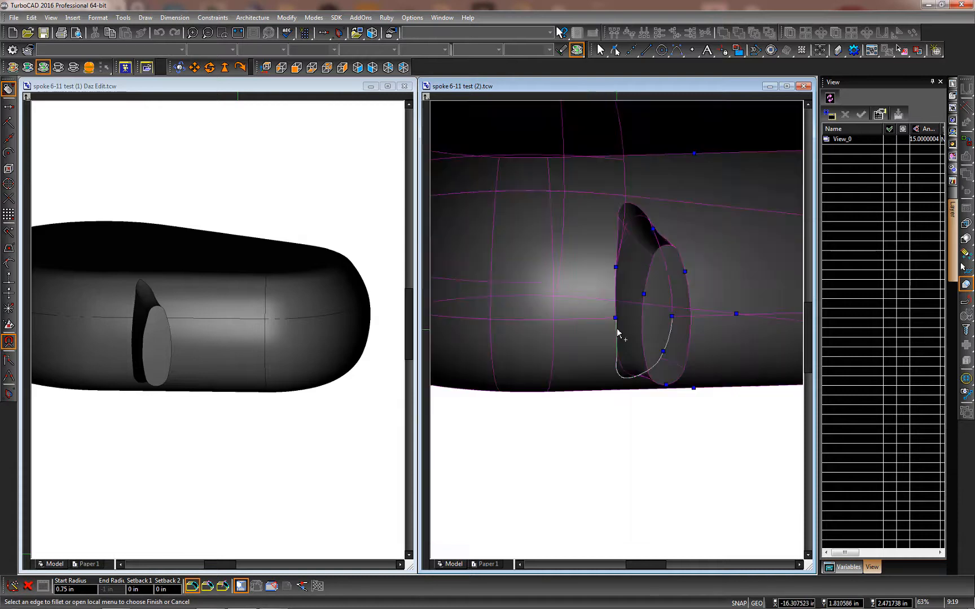
{"action": "scroll", "coordinate": [617, 332], "scroll_direction": "up", "scroll_amount": 3}
{"action": "scroll", "coordinate": [622, 297], "scroll_direction": "down", "scroll_amount": 1}
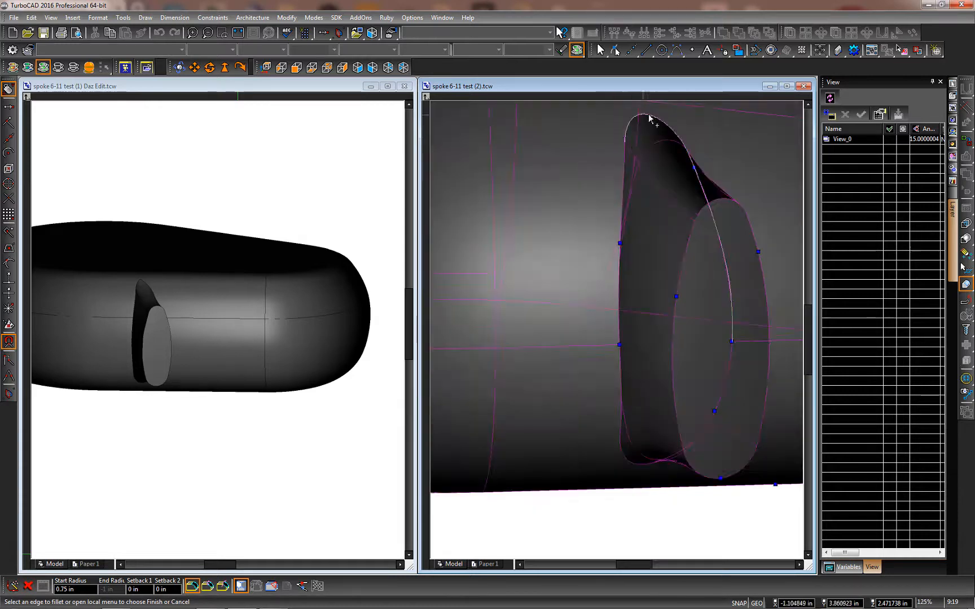
Fillet the edge where the front spoke meets the body of the Daz Edit solid with a 0.75 in radius
{"action": "left_click", "coordinate": [159, 284]}
{"action": "scroll", "coordinate": [217, 330], "scroll_direction": "up", "scroll_amount": 3}
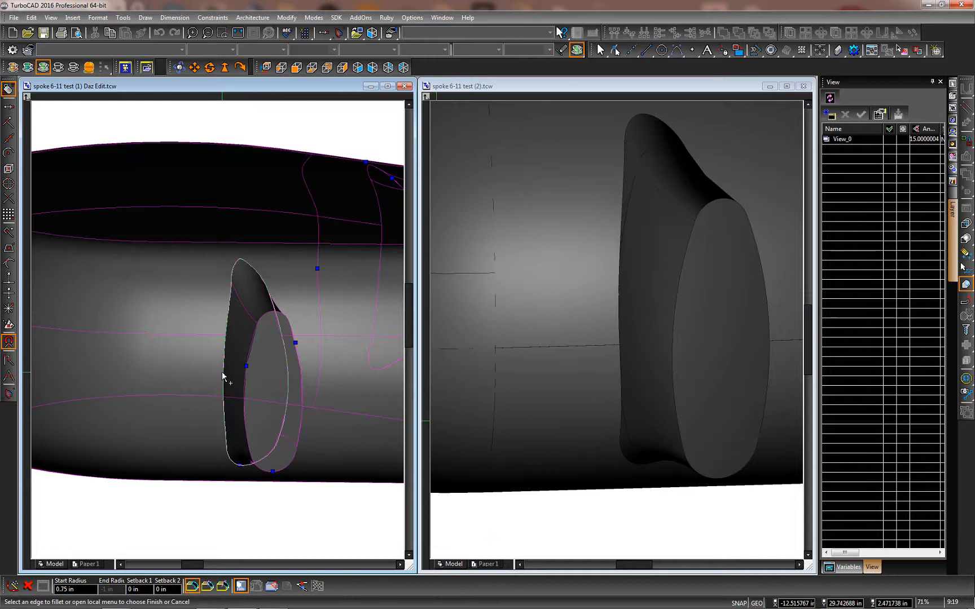
{"action": "scroll", "coordinate": [223, 375], "scroll_direction": "down", "scroll_amount": 3}
{"action": "scroll", "coordinate": [307, 333], "scroll_direction": "up", "scroll_amount": 3}
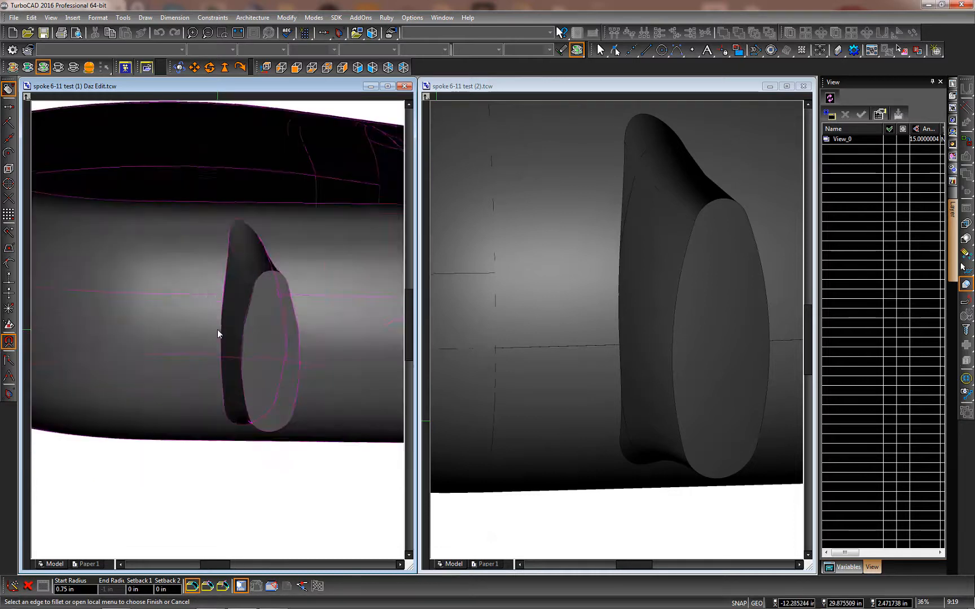
{"action": "middle_click_drag", "start_coordinate": [308, 330], "coordinate": [239, 339], "text": "shift"}
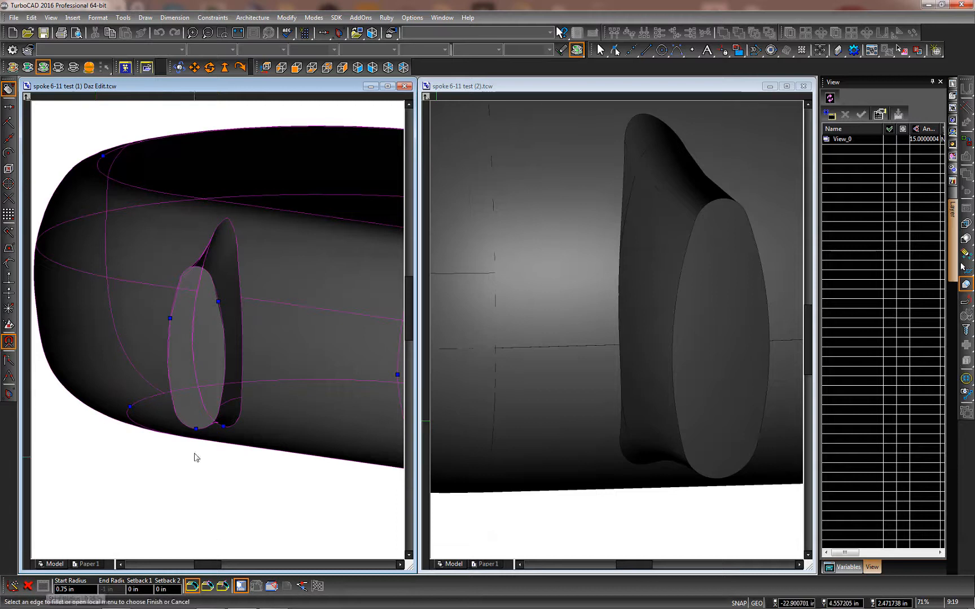
{"action": "scroll", "coordinate": [217, 330], "scroll_direction": "up", "scroll_amount": 5}
{"action": "left_click", "coordinate": [291, 323]}
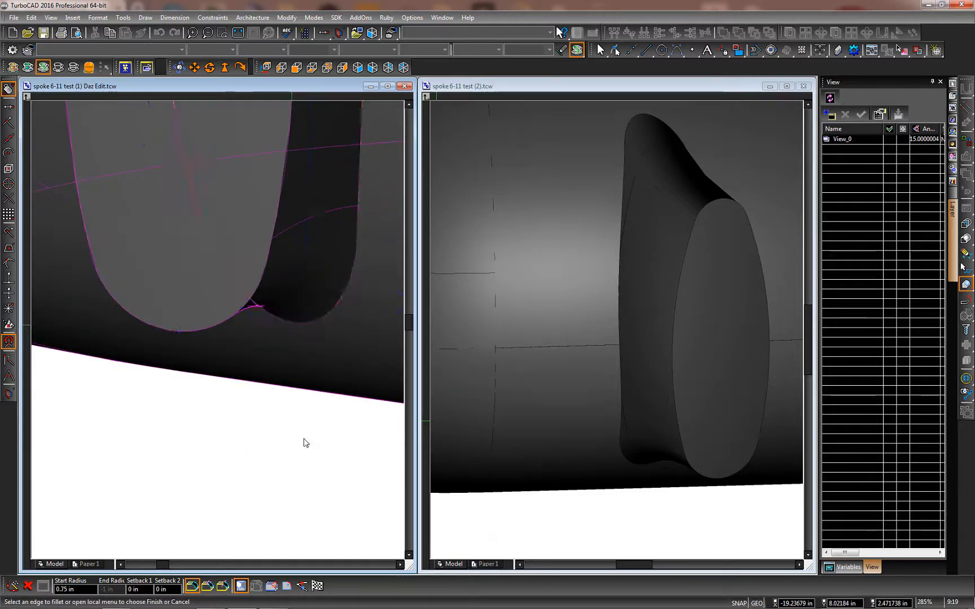
{"action": "left_click", "coordinate": [317, 585]}
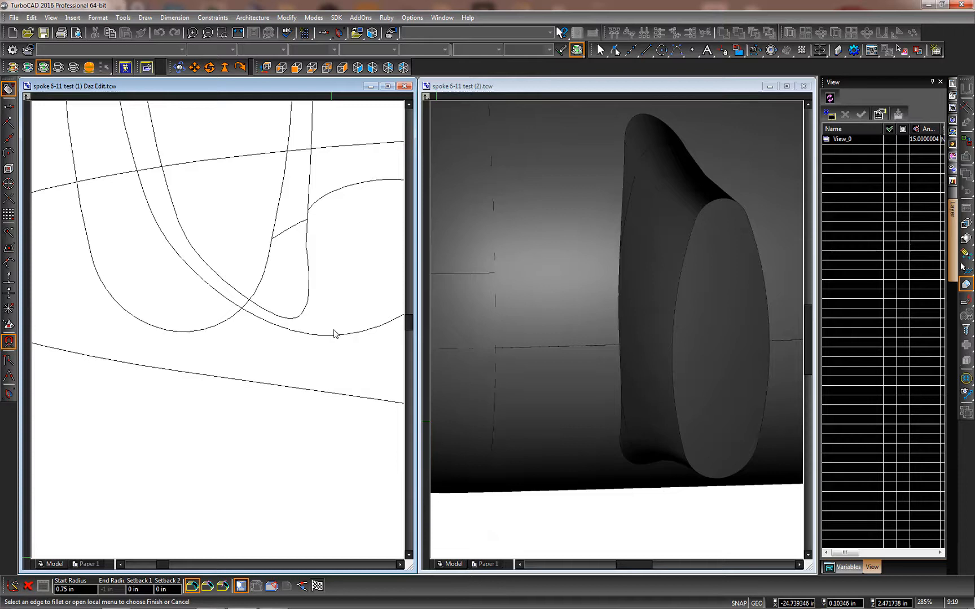
Inspect the filleted spoke junction on the Daz Edit solid and the unfilleted junction of its opposite spoke
{"action": "scroll", "coordinate": [216, 305], "scroll_direction": "down", "scroll_amount": 8}
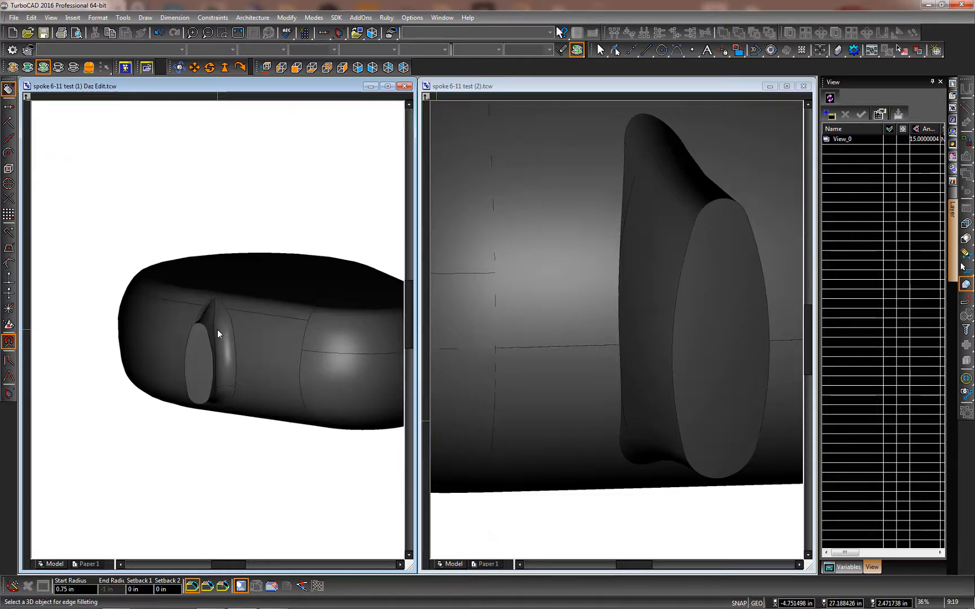
{"action": "scroll", "coordinate": [217, 330], "scroll_direction": "up", "scroll_amount": 6}
{"action": "middle_click_drag", "start_coordinate": [218, 330], "coordinate": [335, 348], "text": "shift"}
{"action": "scroll", "coordinate": [217, 330], "scroll_direction": "down", "scroll_amount": 6}
{"action": "scroll", "coordinate": [218, 333], "scroll_direction": "up", "scroll_amount": 6}
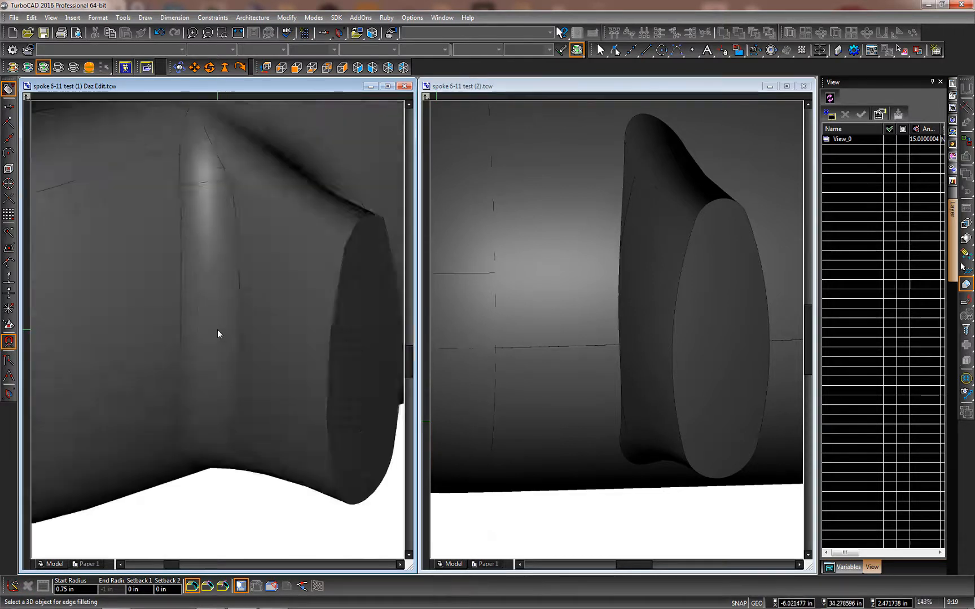
{"action": "scroll", "coordinate": [217, 333], "scroll_direction": "down", "scroll_amount": 6}
{"action": "middle_click_drag", "start_coordinate": [270, 318], "coordinate": [290, 392], "text": "shift"}
{"action": "scroll", "coordinate": [217, 333], "scroll_direction": "up", "scroll_amount": 6}
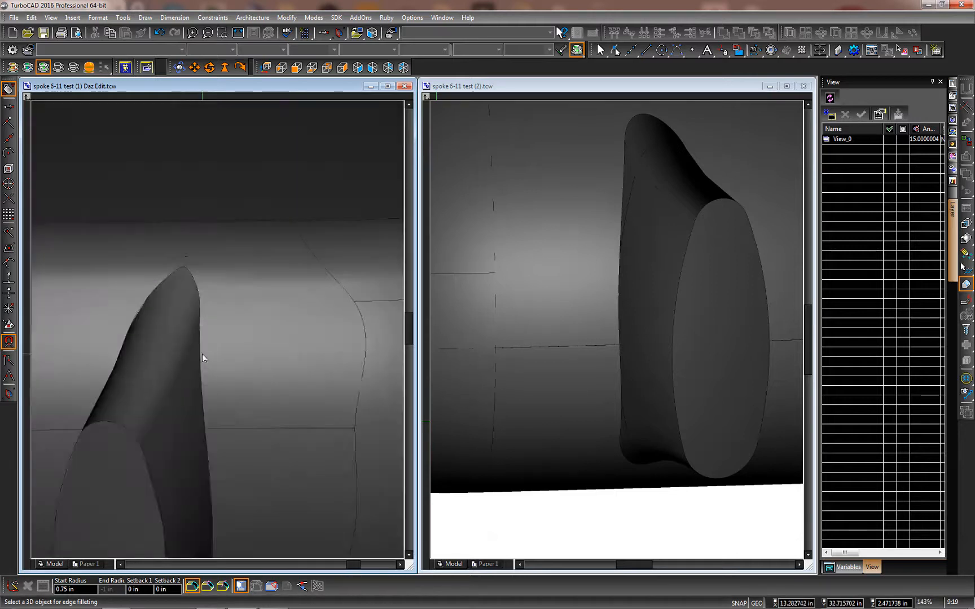
{"action": "scroll", "coordinate": [186, 261], "scroll_direction": "up", "scroll_amount": 9}
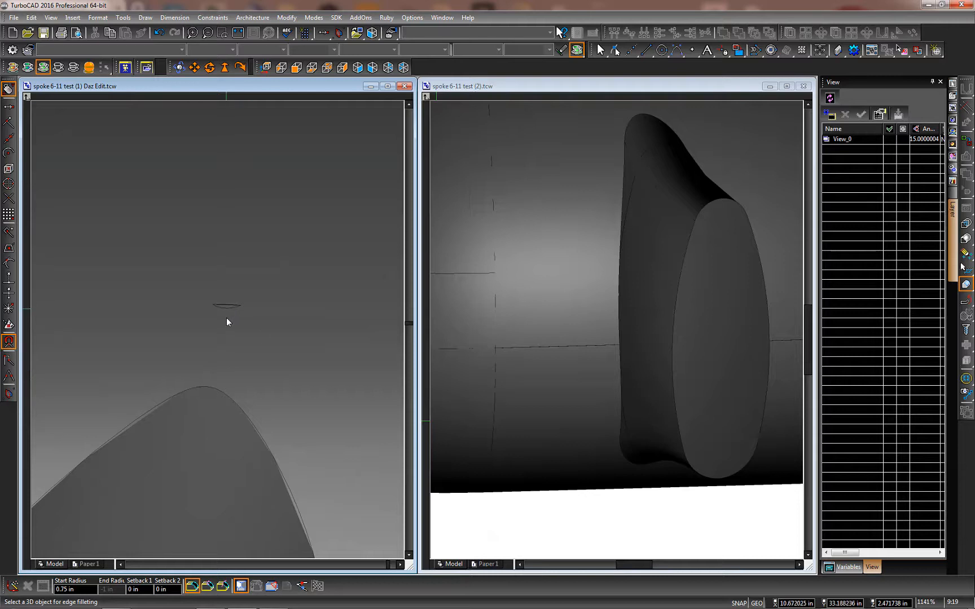
{"action": "scroll", "coordinate": [217, 333], "scroll_direction": "down", "scroll_amount": 15}
Fillet the junction edge of the opposite spoke on the Daz Edit solid with a 0.75 in radius
{"action": "scroll", "coordinate": [217, 330], "scroll_direction": "up", "scroll_amount": 4}
{"action": "left_click", "coordinate": [217, 328]}
{"action": "scroll", "coordinate": [221, 327], "scroll_direction": "down", "scroll_amount": 3}
{"action": "middle_click_drag", "start_coordinate": [247, 257], "coordinate": [328, 308]}
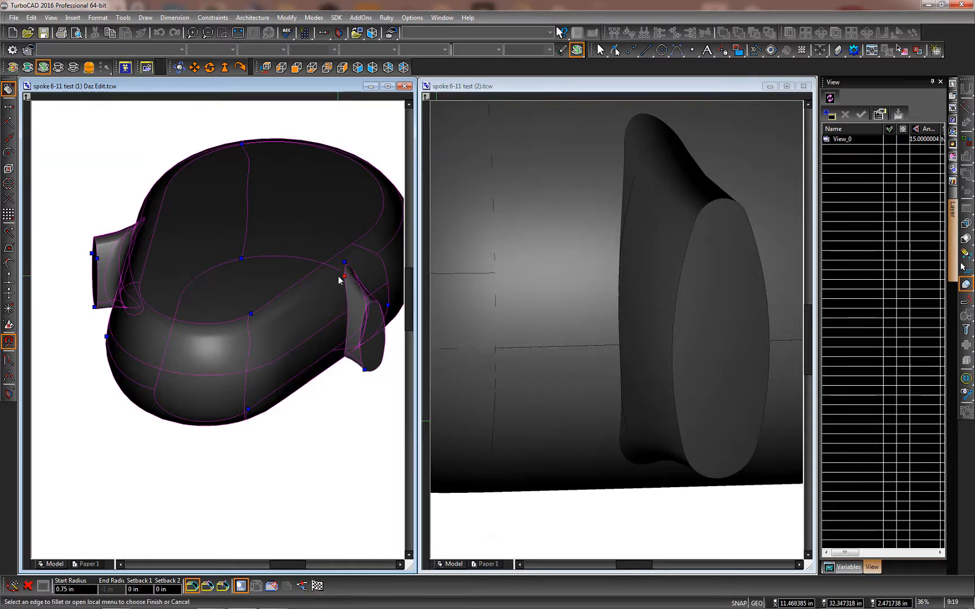
{"action": "left_click", "coordinate": [371, 294]}
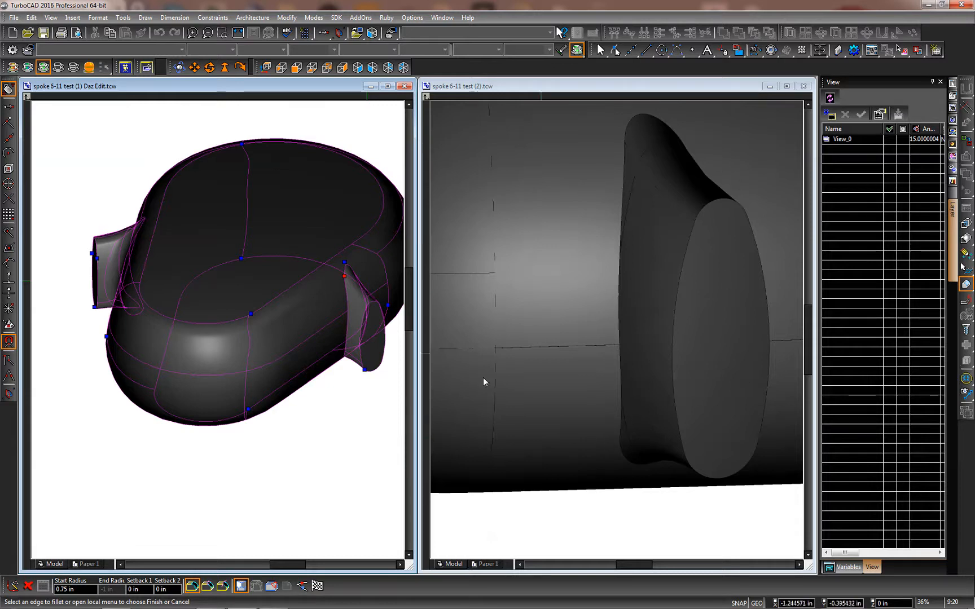
{"action": "scroll", "coordinate": [217, 332], "scroll_direction": "up", "scroll_amount": 3}
{"action": "scroll", "coordinate": [214, 333], "scroll_direction": "down", "scroll_amount": 1}
{"action": "scroll", "coordinate": [217, 333], "scroll_direction": "up", "scroll_amount": 1}
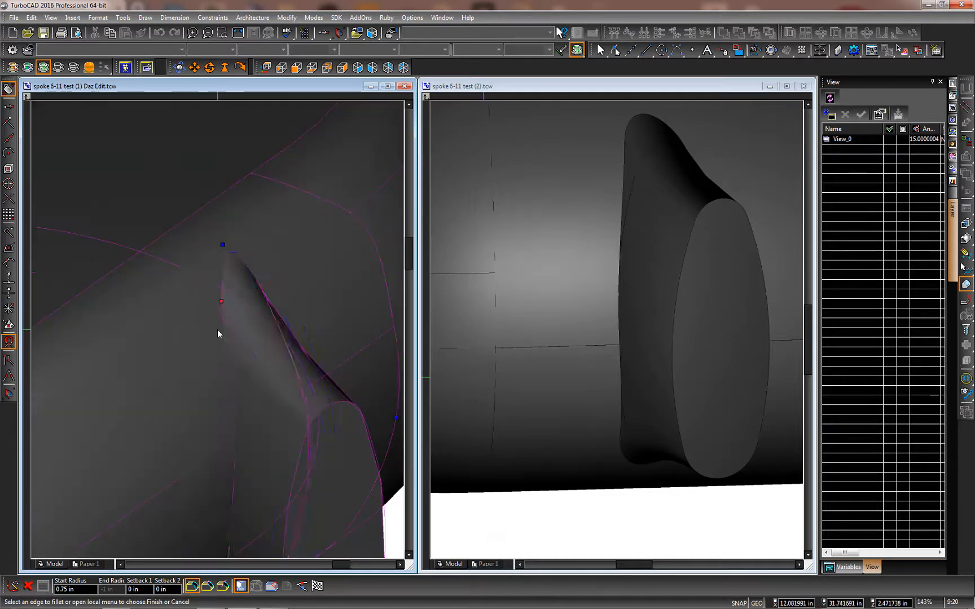
{"action": "scroll", "coordinate": [224, 314], "scroll_direction": "down", "scroll_amount": 3}
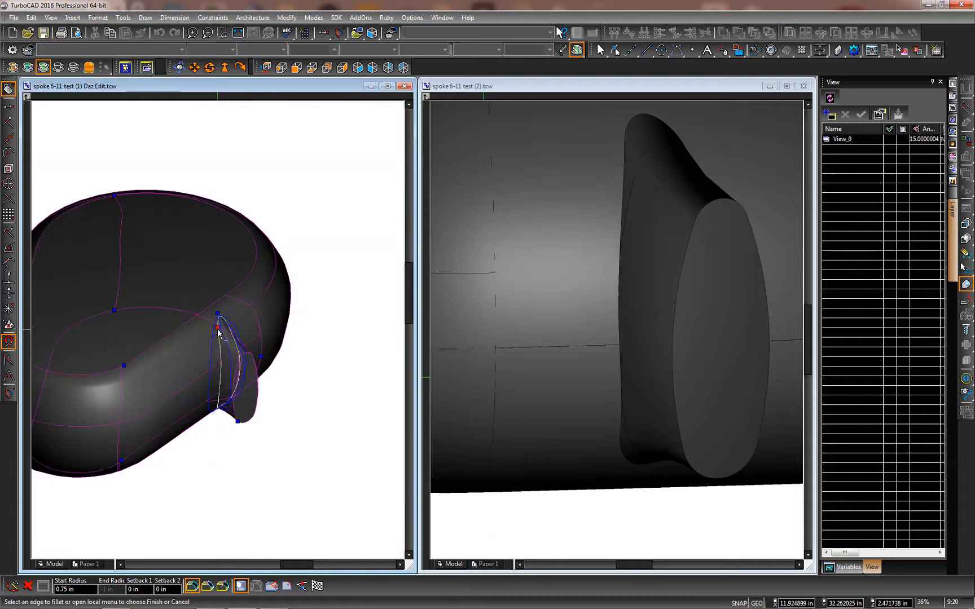
{"action": "scroll", "coordinate": [217, 333], "scroll_direction": "up", "scroll_amount": 2}
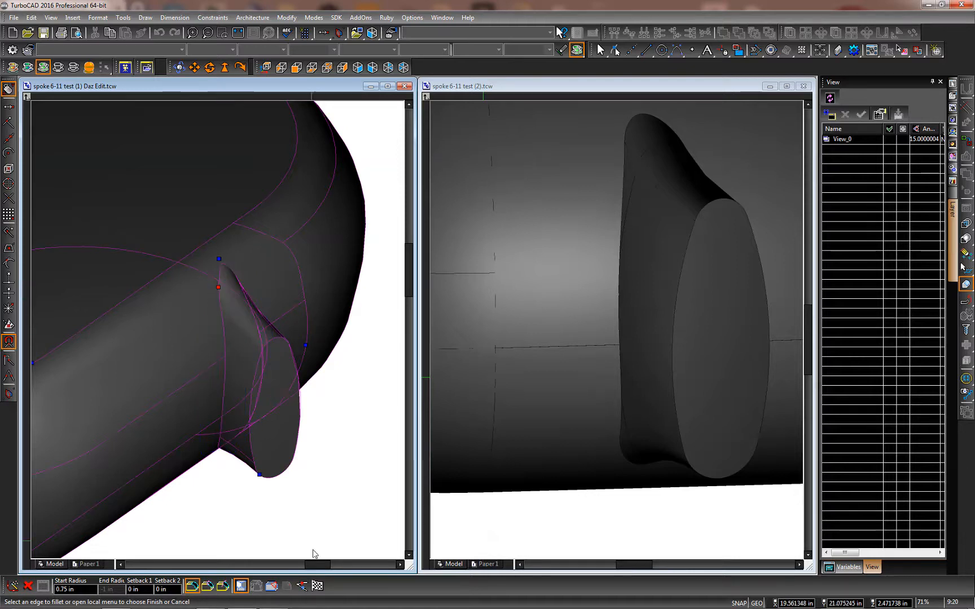
{"action": "left_click", "coordinate": [317, 585]}
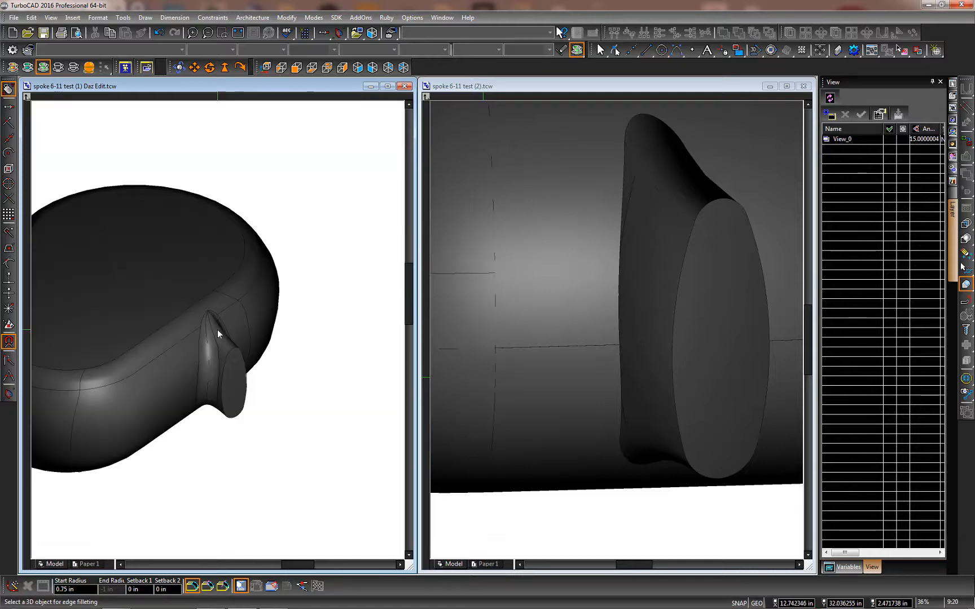
Examine the fillets at both spoke junctions of the Daz Edit solid up close
{"action": "scroll", "coordinate": [218, 330], "scroll_direction": "up", "scroll_amount": 3}
{"action": "scroll", "coordinate": [217, 330], "scroll_direction": "down", "scroll_amount": 6}
{"action": "mouse_move", "coordinate": [170, 343]}
{"action": "middle_mouse_down"}
{"action": "mouse_move", "coordinate": [303, 327]}
{"action": "mouse_move", "coordinate": [256, 345]}
{"action": "mouse_move", "coordinate": [179, 333]}
{"action": "mouse_move", "coordinate": [148, 342]}
{"action": "mouse_move", "coordinate": [231, 353]}
{"action": "middle_mouse_up"}
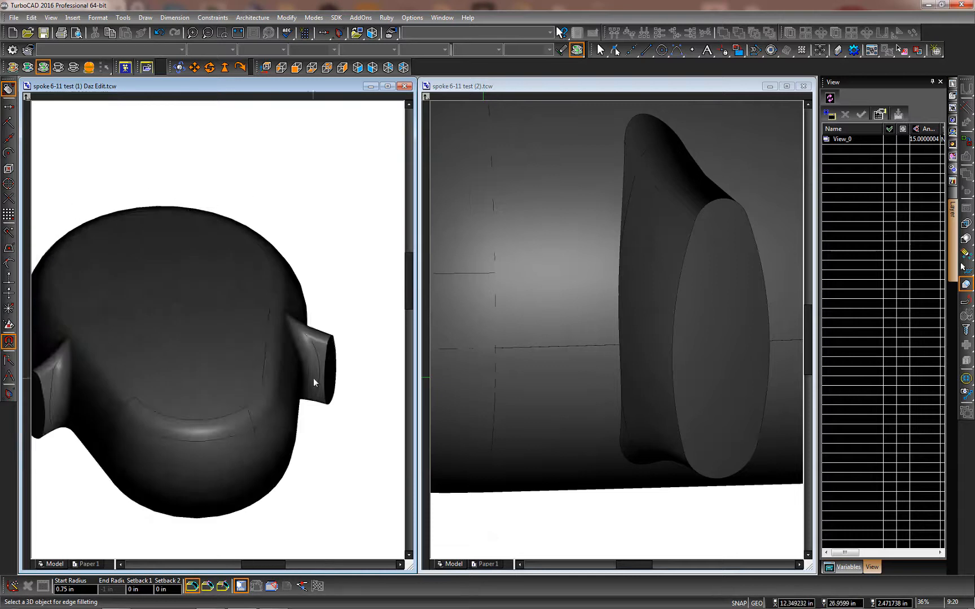
{"action": "scroll", "coordinate": [324, 376], "scroll_direction": "up", "scroll_amount": 6}
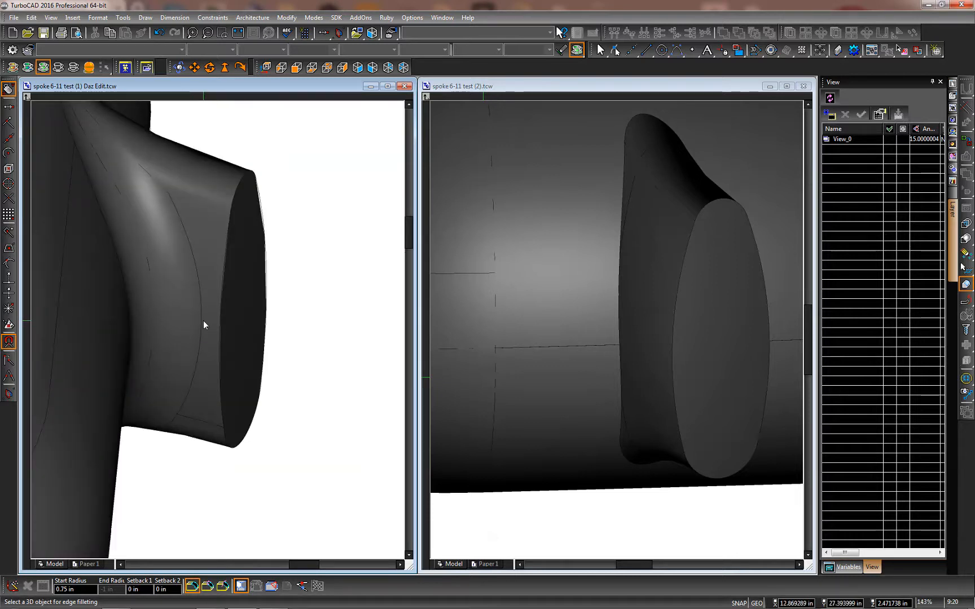
{"action": "scroll", "coordinate": [217, 331], "scroll_direction": "down", "scroll_amount": 10}
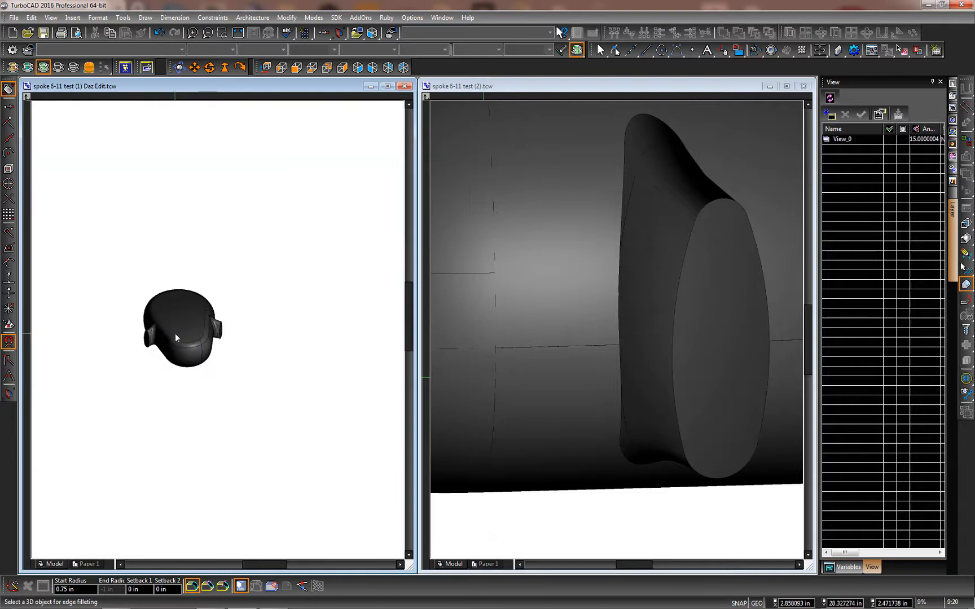
{"action": "scroll", "coordinate": [216, 330], "scroll_direction": "up", "scroll_amount": 10}
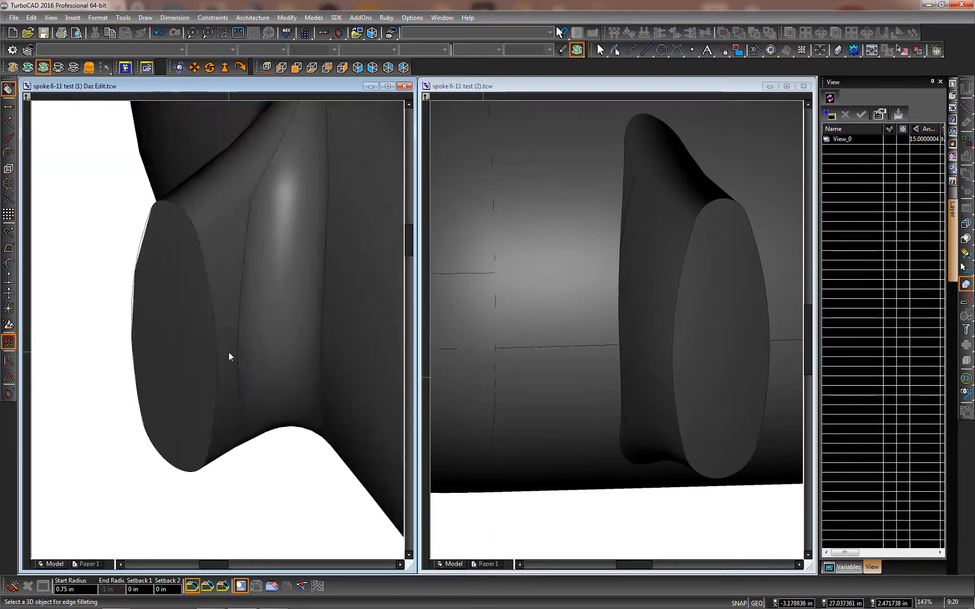
{"action": "scroll", "coordinate": [218, 331], "scroll_direction": "down", "scroll_amount": 6}
Inspect the Daz Edit solid's filleted spoke from the side, above and the underside of the body
{"action": "middle_click_drag", "start_coordinate": [165, 325], "coordinate": [290, 276], "text": "shift"}
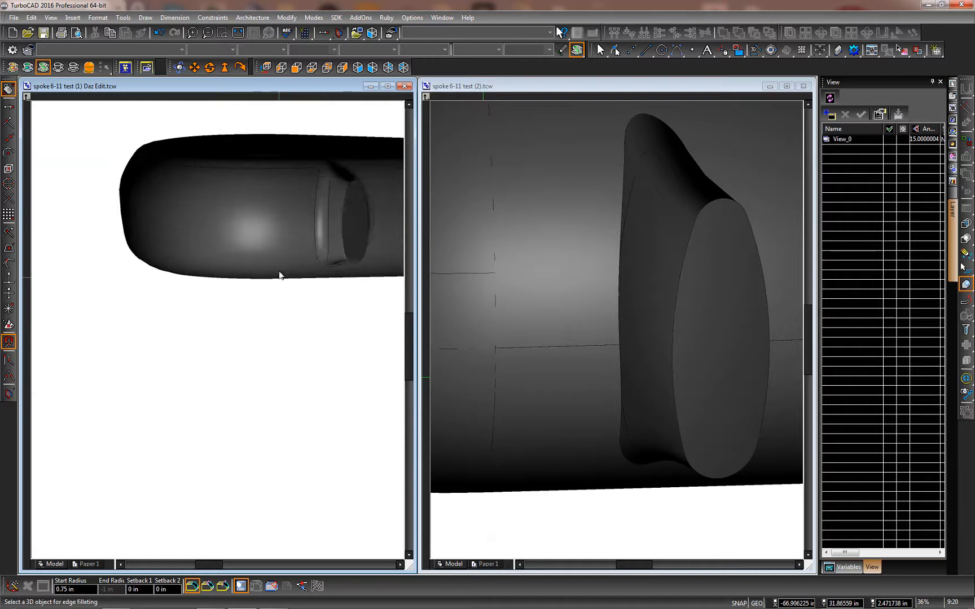
{"action": "scroll", "coordinate": [217, 330], "scroll_direction": "down", "scroll_amount": 5}
{"action": "scroll", "coordinate": [217, 330], "scroll_direction": "up", "scroll_amount": 5}
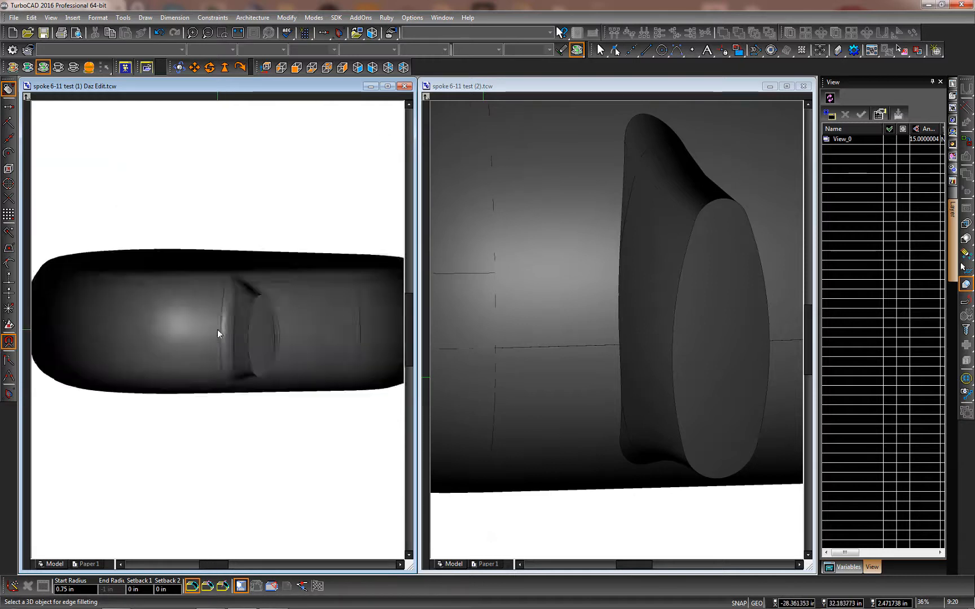
{"action": "middle_click_drag", "start_coordinate": [262, 326], "coordinate": [241, 295], "text": "shift"}
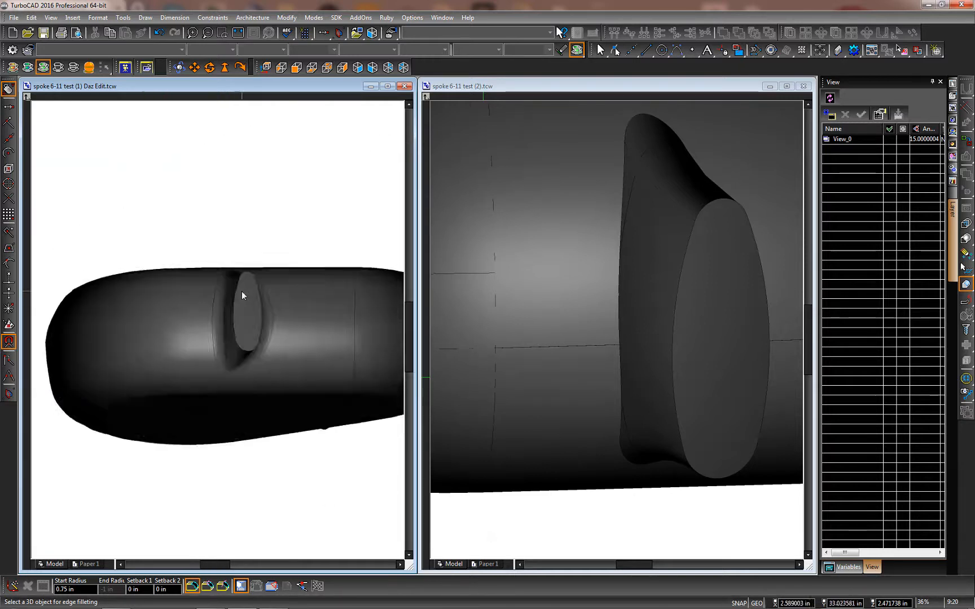
{"action": "middle_click_drag", "start_coordinate": [269, 384], "coordinate": [250, 435], "text": "shift"}
{"action": "right_click", "coordinate": [195, 188]}
{"action": "left_click", "coordinate": [315, 86]}
{"action": "scroll", "coordinate": [217, 330], "scroll_direction": "down", "scroll_amount": 3}
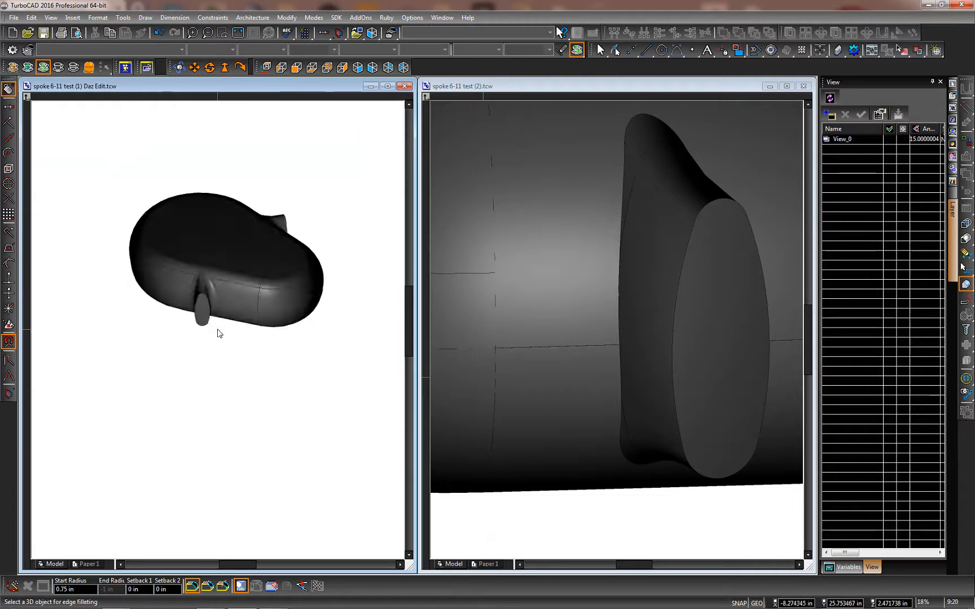
{"action": "middle_click_drag", "start_coordinate": [219, 330], "coordinate": [211, 222], "text": "shift"}
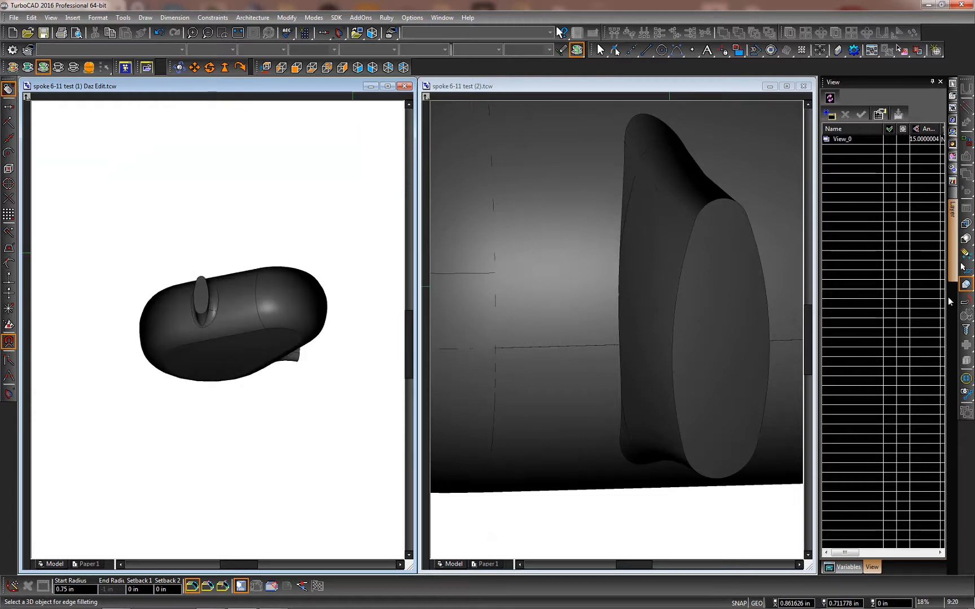
Try to pull the Daz Edit solid's underside face outward about 1.5 in along its Z axis, declining the History Tree node
{"action": "left_click", "coordinate": [965, 269]}
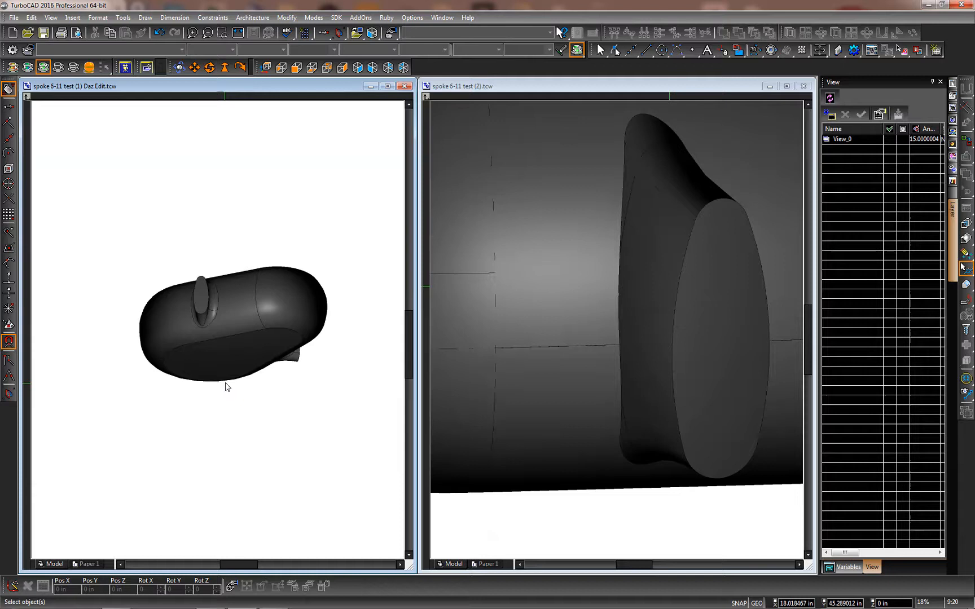
{"action": "scroll", "coordinate": [220, 330], "scroll_direction": "up", "scroll_amount": 5}
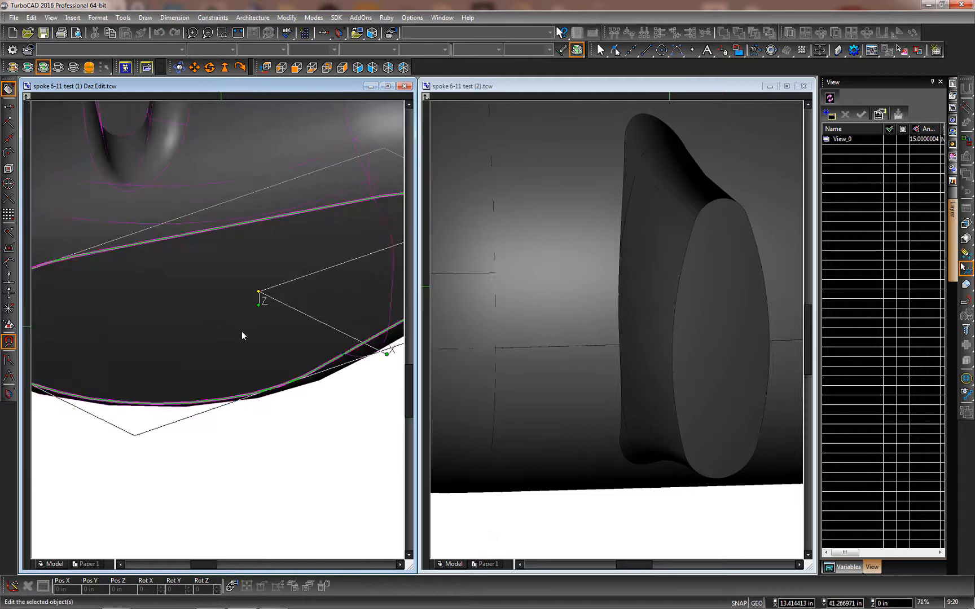
{"action": "left_click", "coordinate": [242, 331]}
{"action": "scroll", "coordinate": [231, 330], "scroll_direction": "down", "scroll_amount": 3}
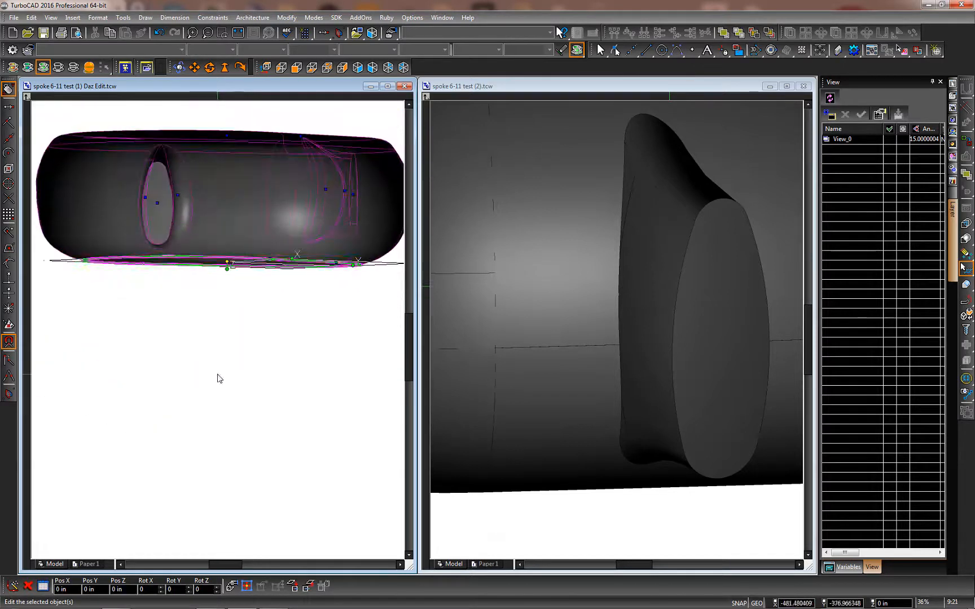
{"action": "scroll", "coordinate": [223, 308], "scroll_direction": "up", "scroll_amount": 5}
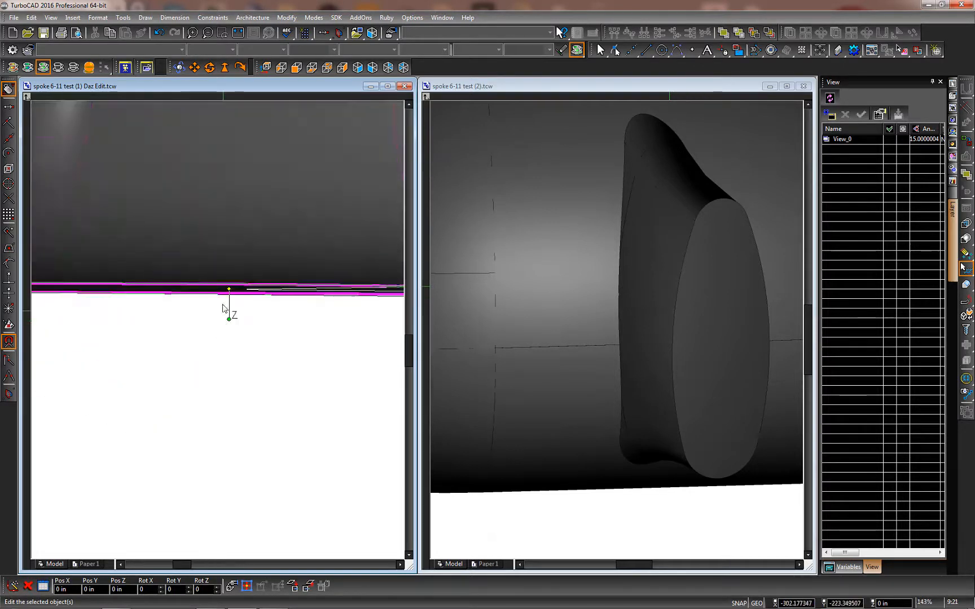
{"action": "left_click_drag", "start_coordinate": [229, 302], "coordinate": [229, 406]}
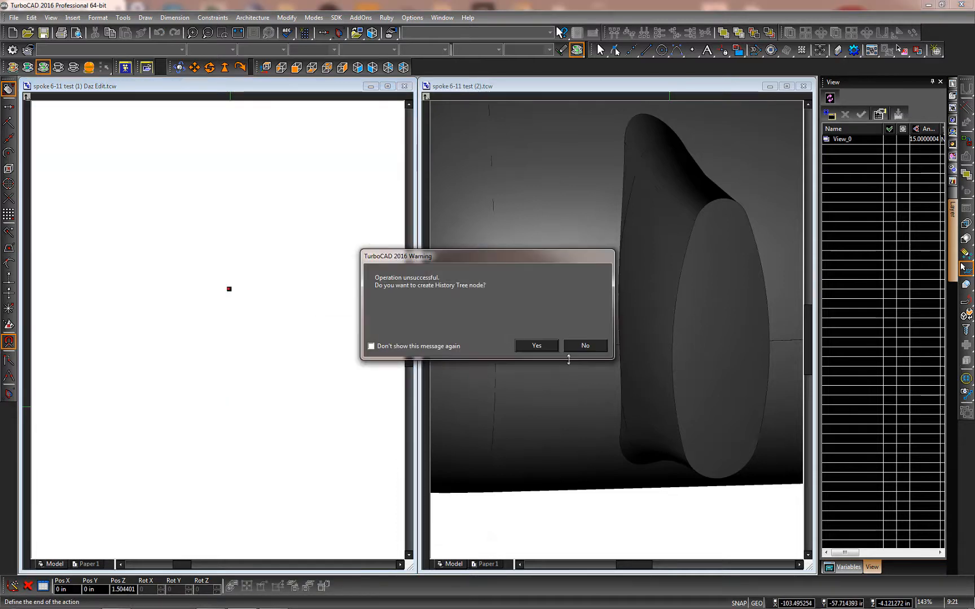
{"action": "left_click", "coordinate": [583, 351]}
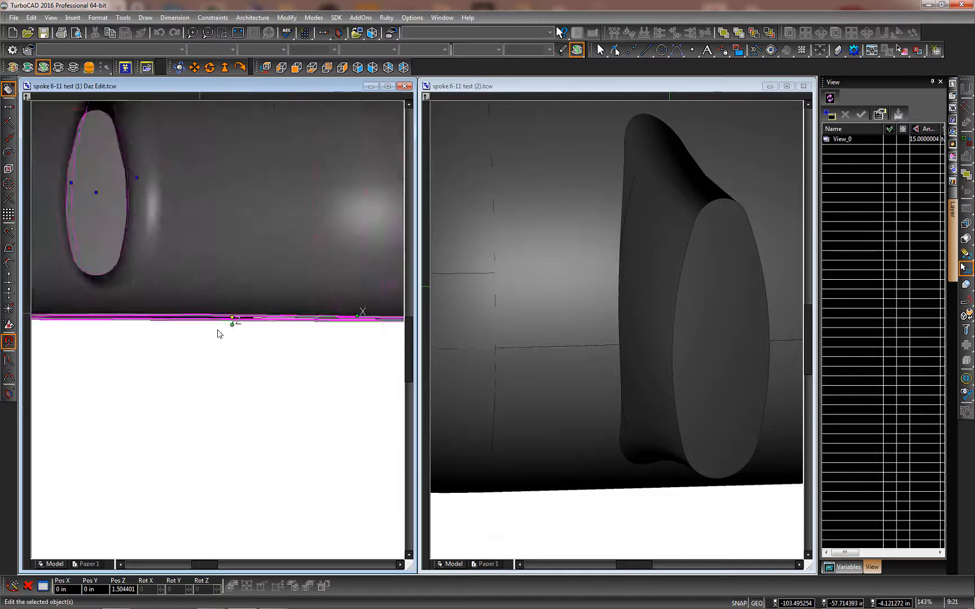
{"action": "middle_click_drag", "start_coordinate": [159, 274], "coordinate": [170, 302], "text": "shift"}
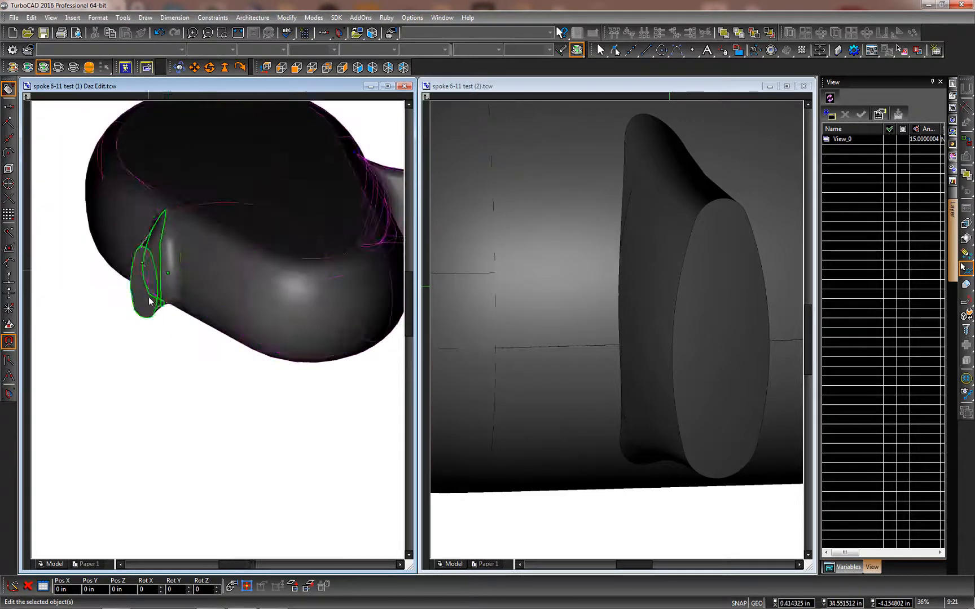
{"action": "left_click", "coordinate": [257, 418]}
{"action": "middle_click_drag", "start_coordinate": [257, 419], "coordinate": [287, 333], "text": "shift"}
{"action": "left_click", "coordinate": [286, 328]}
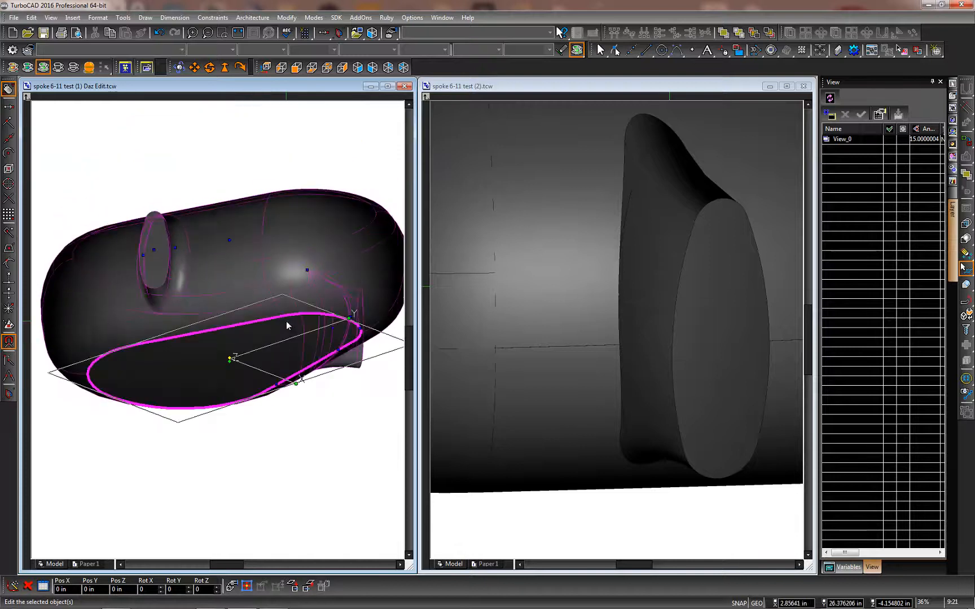
{"action": "left_click", "coordinate": [220, 361]}
{"action": "middle_click_drag", "start_coordinate": [204, 309], "coordinate": [191, 393], "text": "shift"}
{"action": "key", "text": "Escape"}
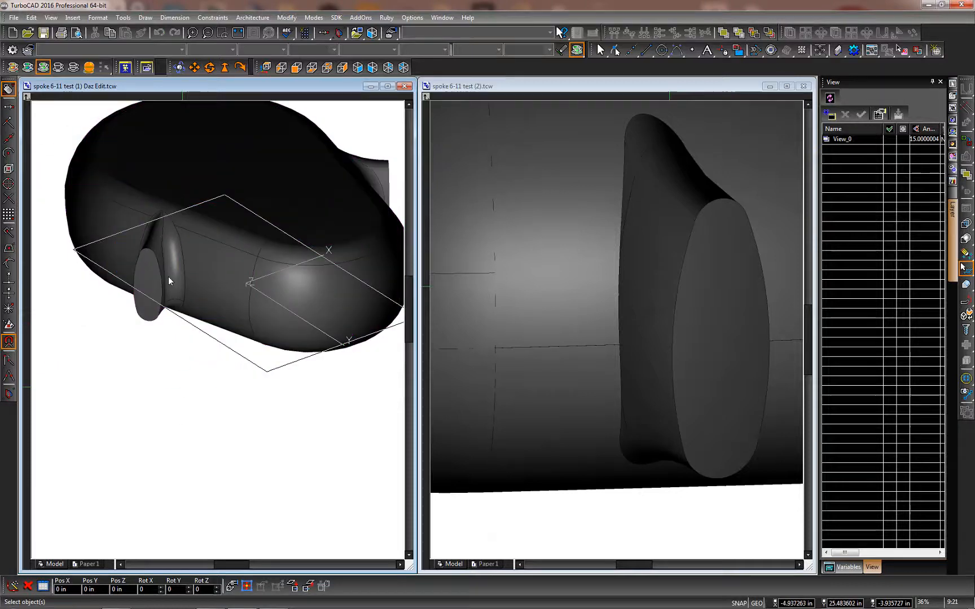
Examine the filleted spoke junction and the underside of the Daz Edit solid from several angles
{"action": "scroll", "coordinate": [181, 255], "scroll_direction": "up", "scroll_amount": 2}
{"action": "scroll", "coordinate": [217, 330], "scroll_direction": "down", "scroll_amount": 1}
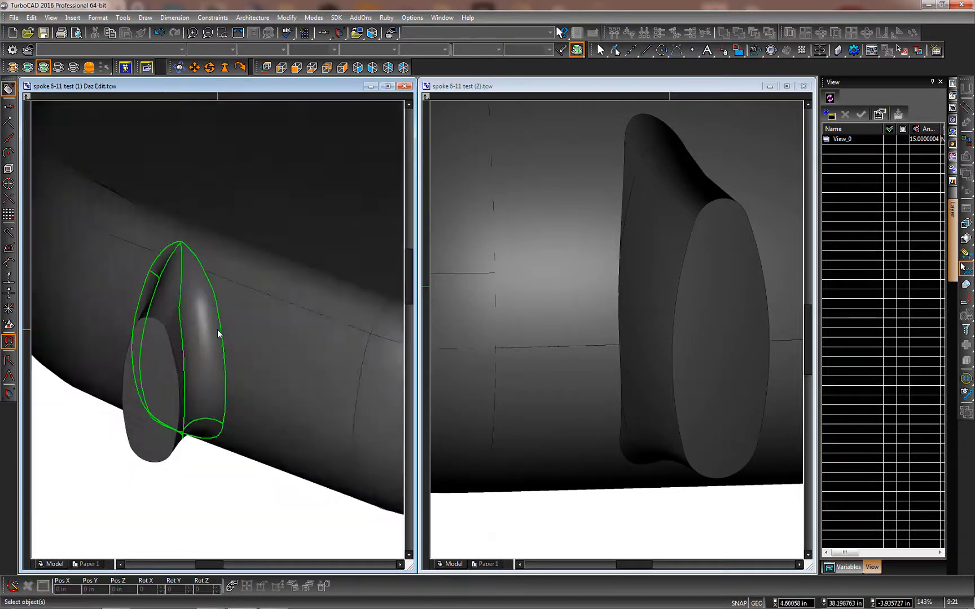
{"action": "middle_click_drag", "start_coordinate": [201, 345], "coordinate": [246, 329], "text": "shift"}
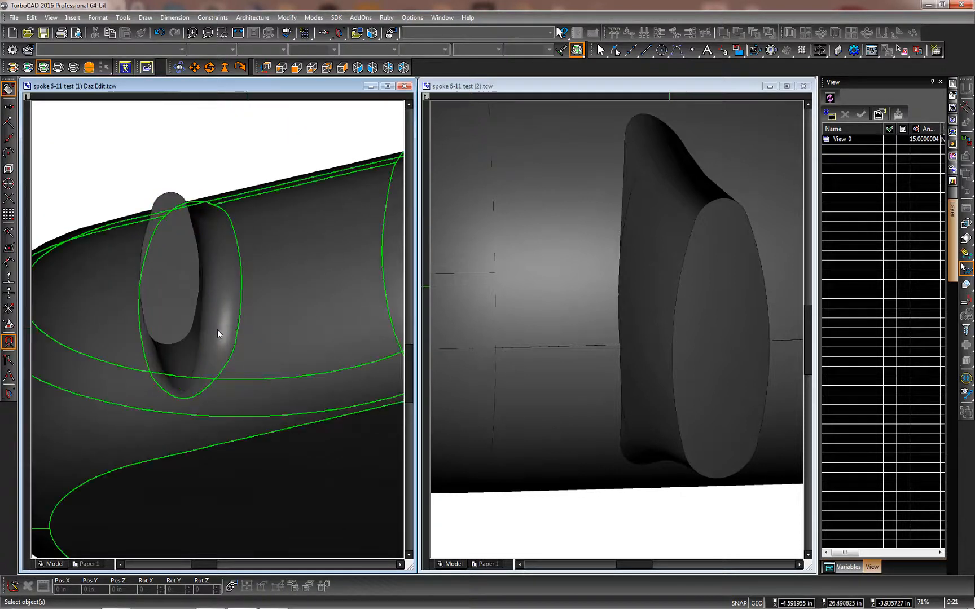
{"action": "scroll", "coordinate": [226, 355], "scroll_direction": "down", "scroll_amount": 5}
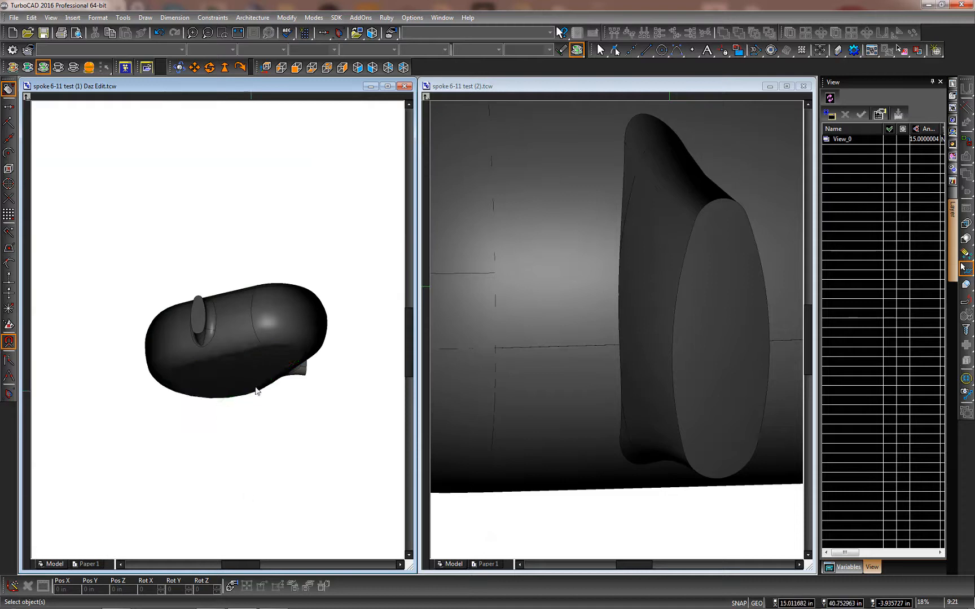
{"action": "middle_click_drag", "start_coordinate": [279, 353], "coordinate": [279, 460], "text": "shift"}
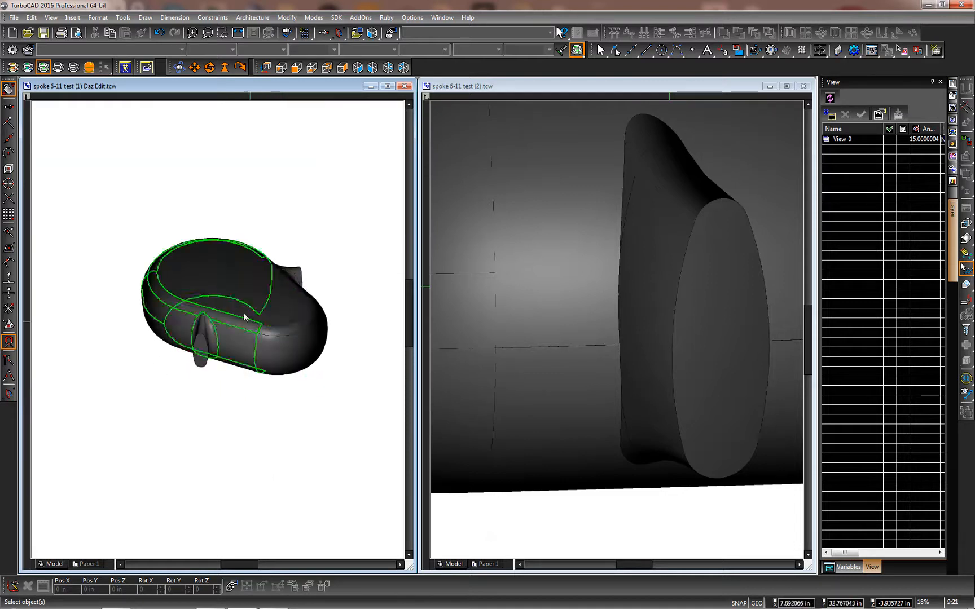
{"action": "middle_click_drag", "start_coordinate": [252, 309], "coordinate": [293, 413], "text": "shift"}
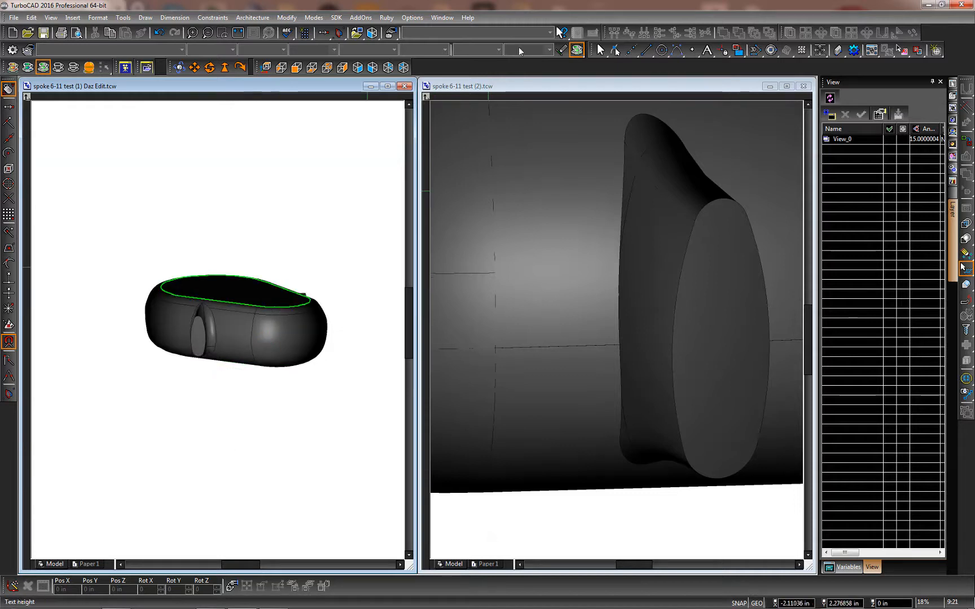
Inspect the Daz Edit solid's part tree, highlighting the ACIS Solid inside its first 3D Add
{"action": "left_click", "coordinate": [256, 322]}
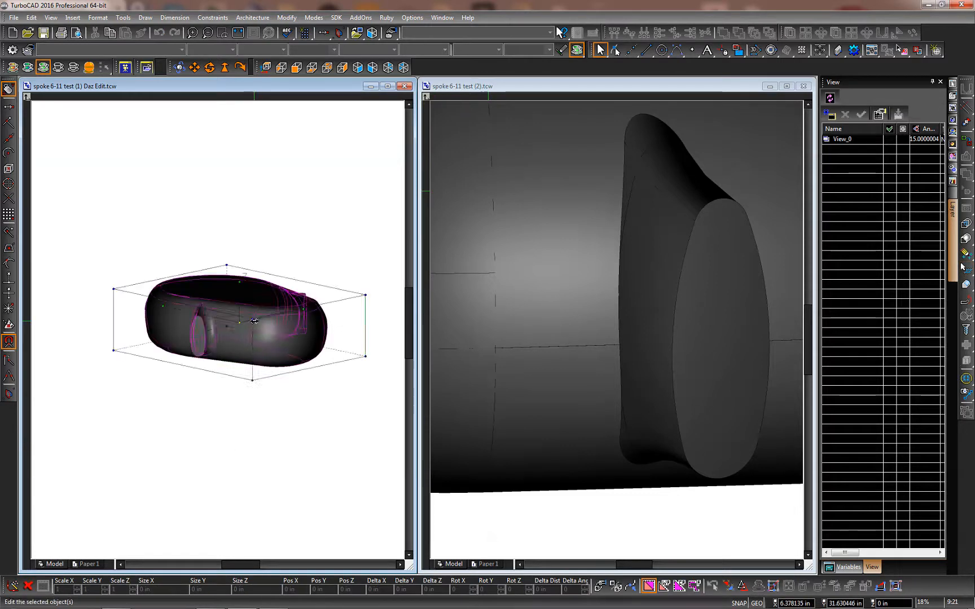
{"action": "left_click", "coordinate": [953, 85]}
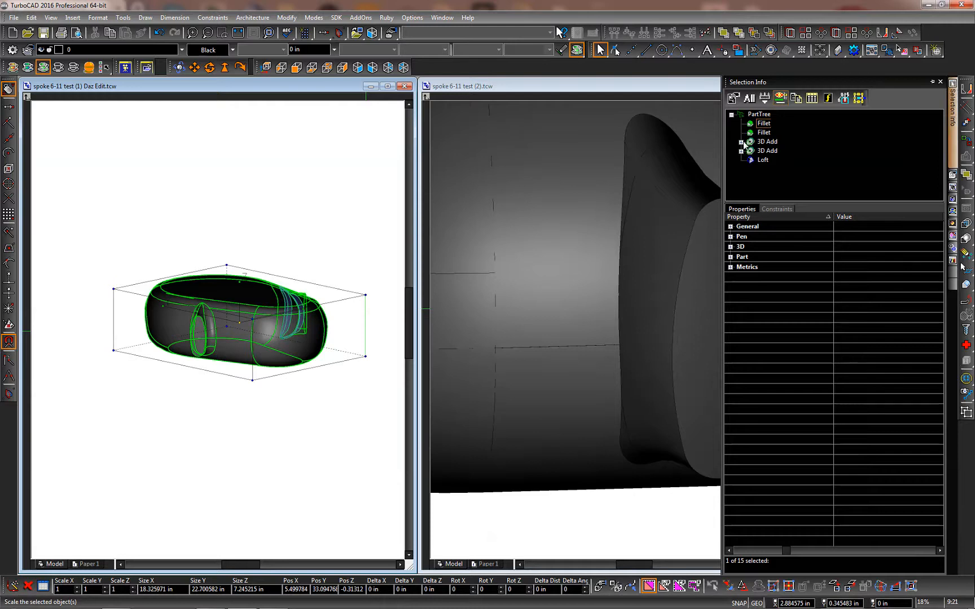
{"action": "left_click", "coordinate": [741, 142]}
{"action": "left_click", "coordinate": [781, 151]}
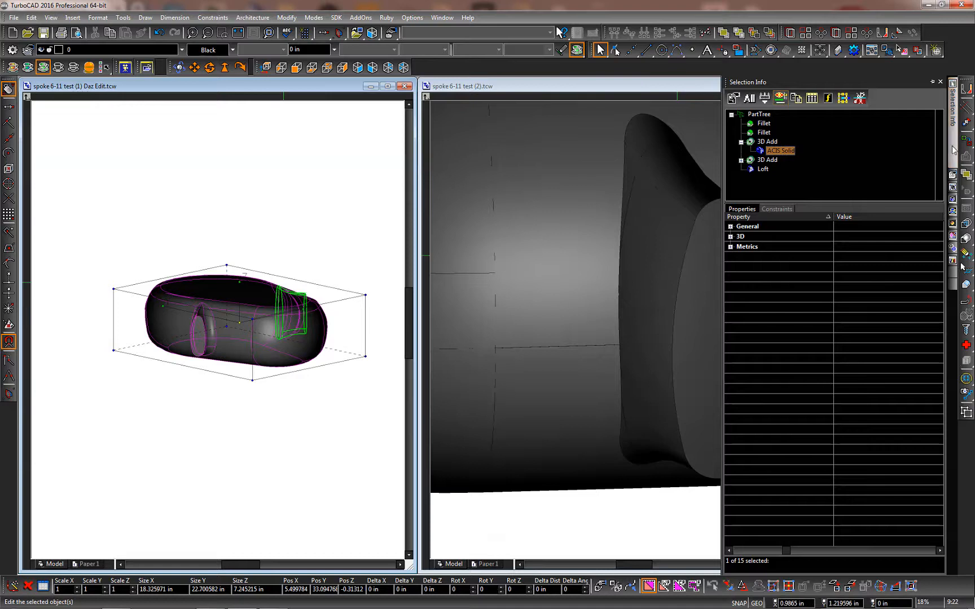
Maximize the Daz Edit drawing and make the Original Geometry layer visible
{"action": "mouse_move", "coordinate": [953, 149]}
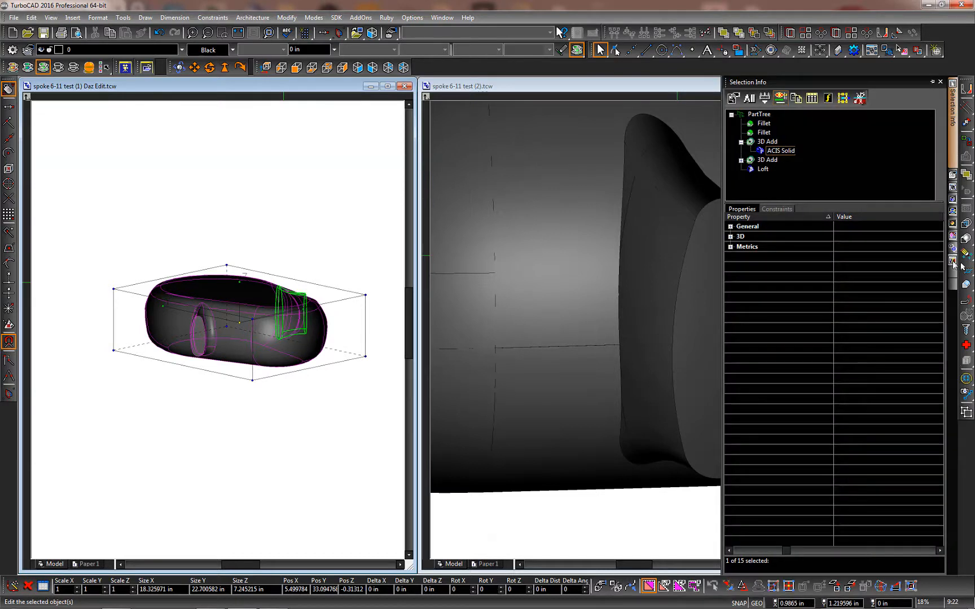
{"action": "left_click", "coordinate": [932, 83]}
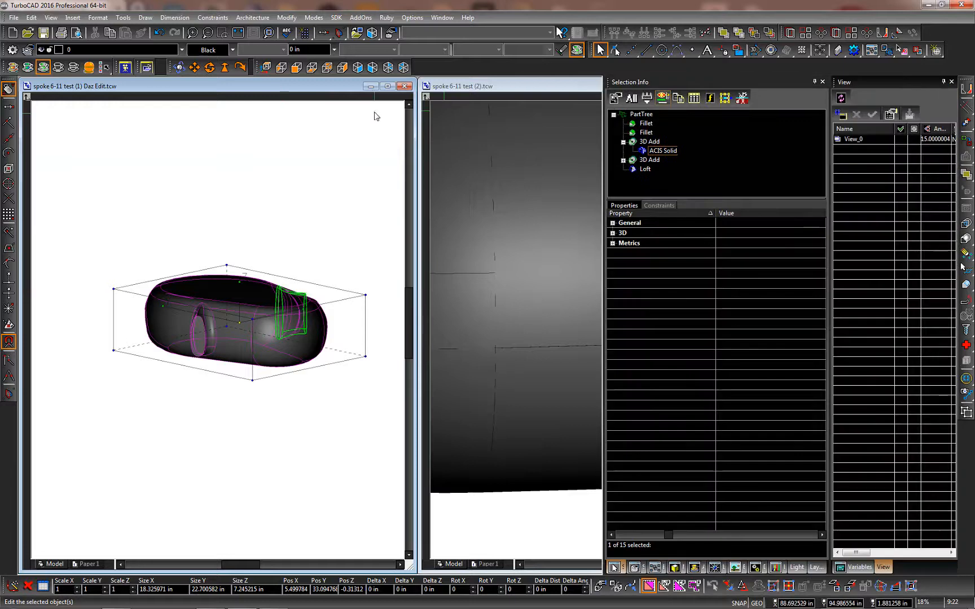
{"action": "left_click", "coordinate": [383, 88]}
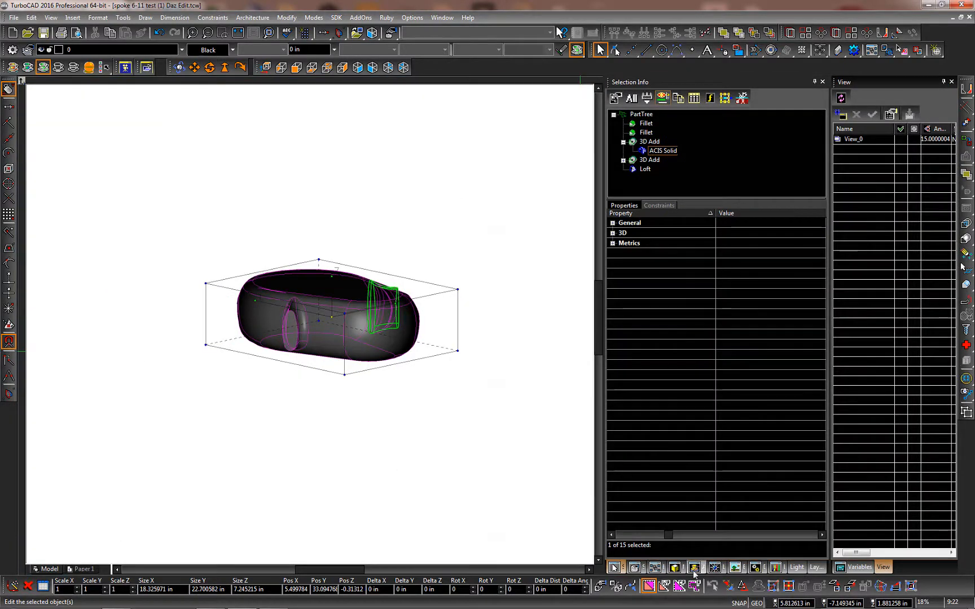
{"action": "left_click", "coordinate": [816, 568]}
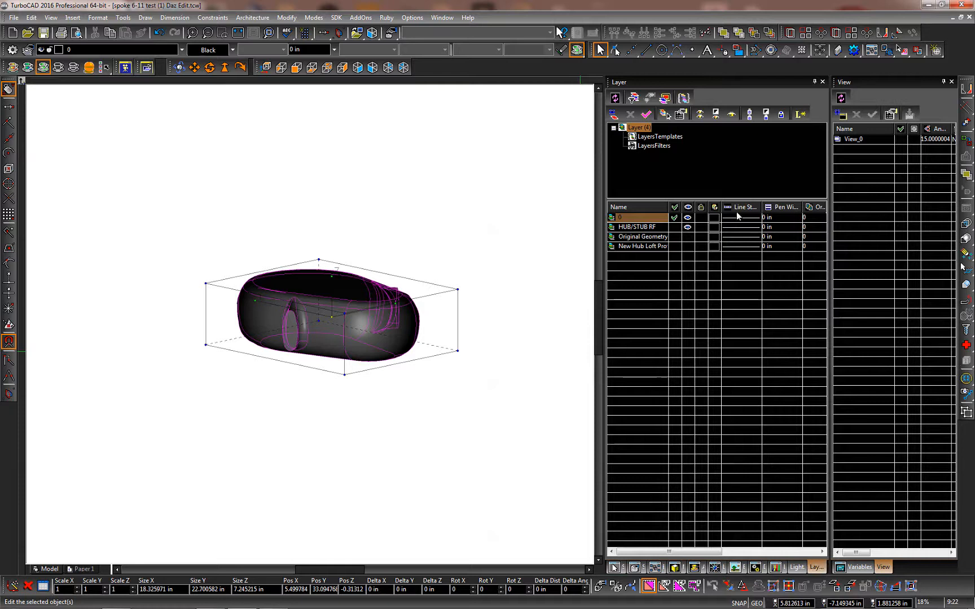
{"action": "left_click", "coordinate": [688, 237]}
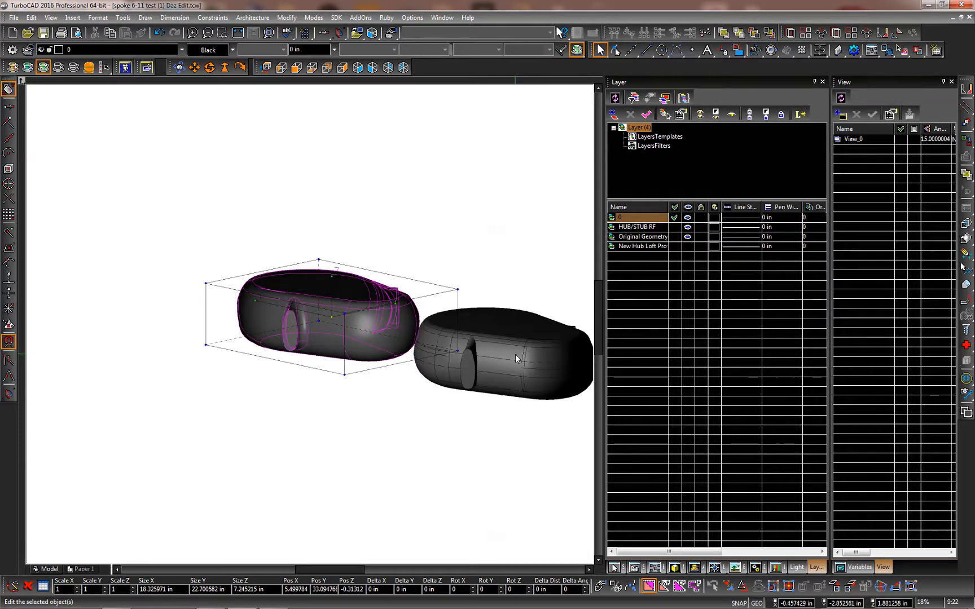
Examine the original geometry's hub body up close and select its rounded side
{"action": "scroll", "coordinate": [310, 324], "scroll_direction": "down", "scroll_amount": 2}
{"action": "scroll", "coordinate": [309, 324], "scroll_direction": "up", "scroll_amount": 4}
{"action": "scroll", "coordinate": [310, 324], "scroll_direction": "up", "scroll_amount": 1}
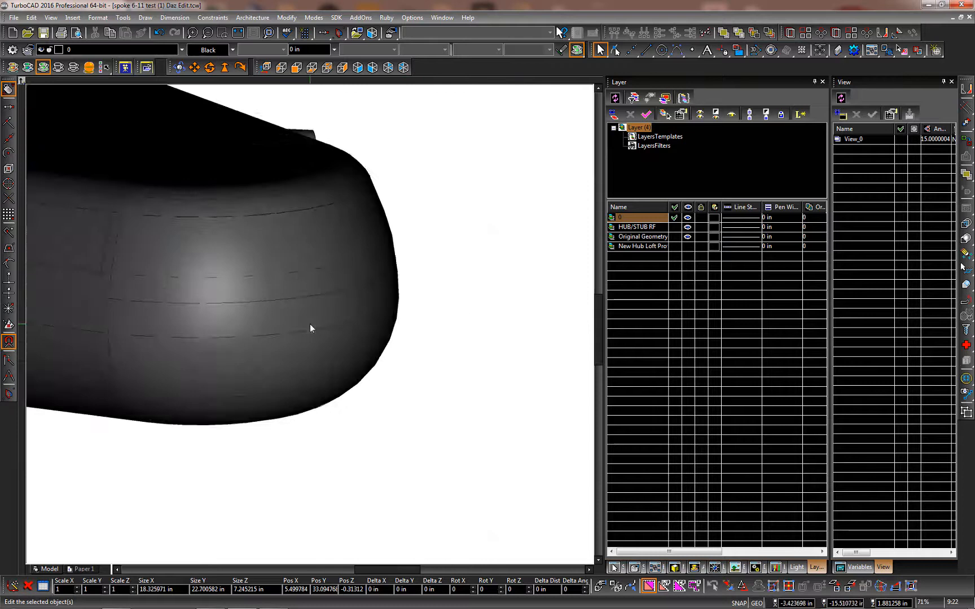
{"action": "scroll", "coordinate": [315, 322], "scroll_direction": "down", "scroll_amount": 2}
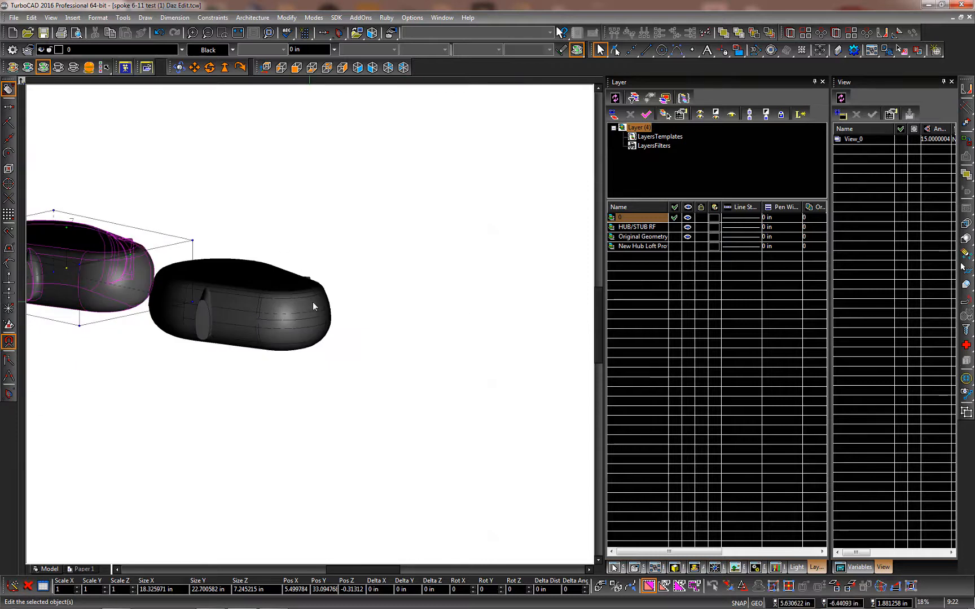
{"action": "scroll", "coordinate": [310, 324], "scroll_direction": "up", "scroll_amount": 4}
{"action": "left_click", "coordinate": [359, 335]}
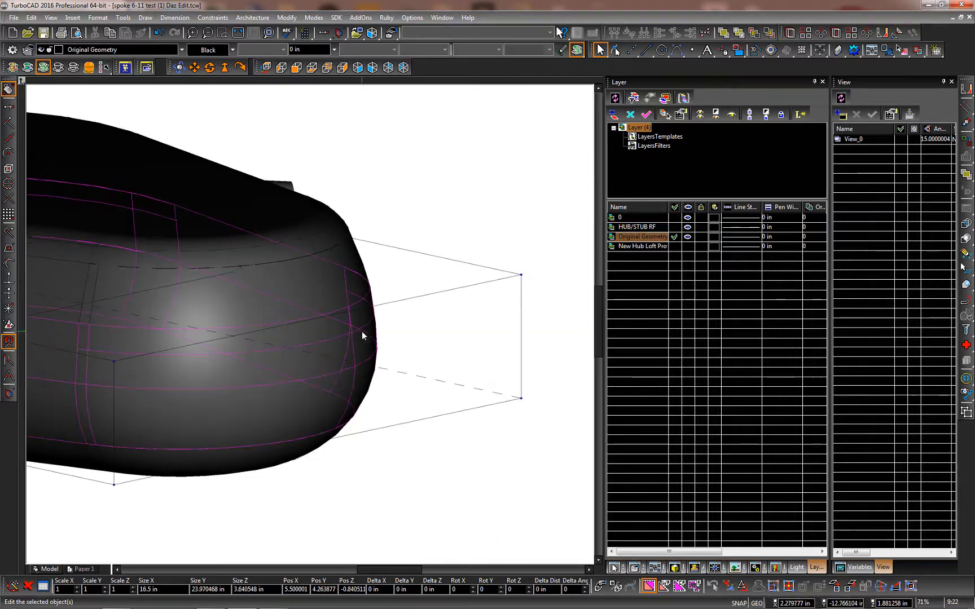
{"action": "scroll", "coordinate": [383, 316], "scroll_direction": "down", "scroll_amount": 4}
Display the drawing in wireframe and look at both hub solids from the Left view
{"action": "right_click", "coordinate": [355, 235]}
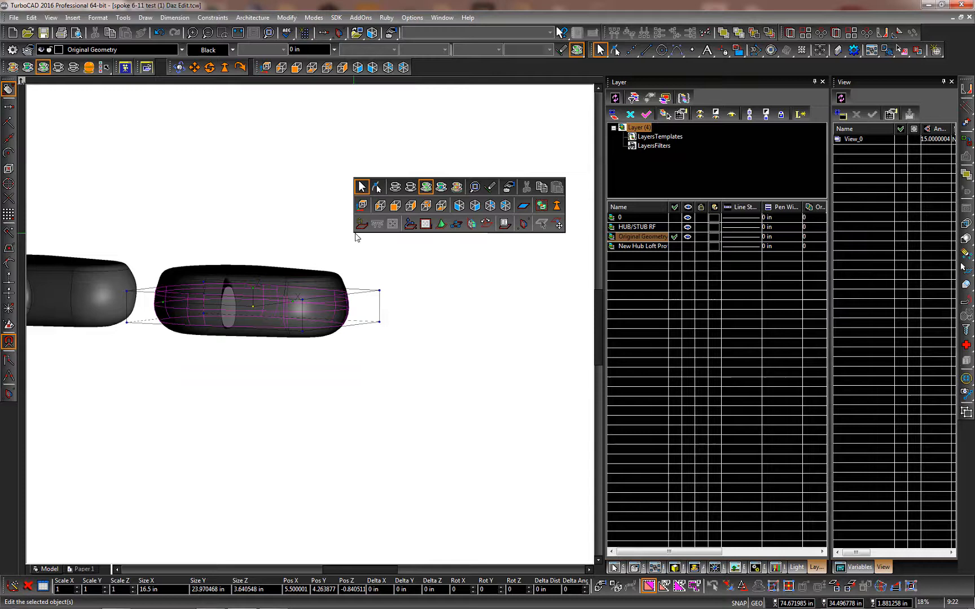
{"action": "left_click", "coordinate": [396, 191]}
{"action": "left_click", "coordinate": [370, 396]}
{"action": "scroll", "coordinate": [383, 322], "scroll_direction": "up", "scroll_amount": 2}
{"action": "right_click", "coordinate": [387, 313]}
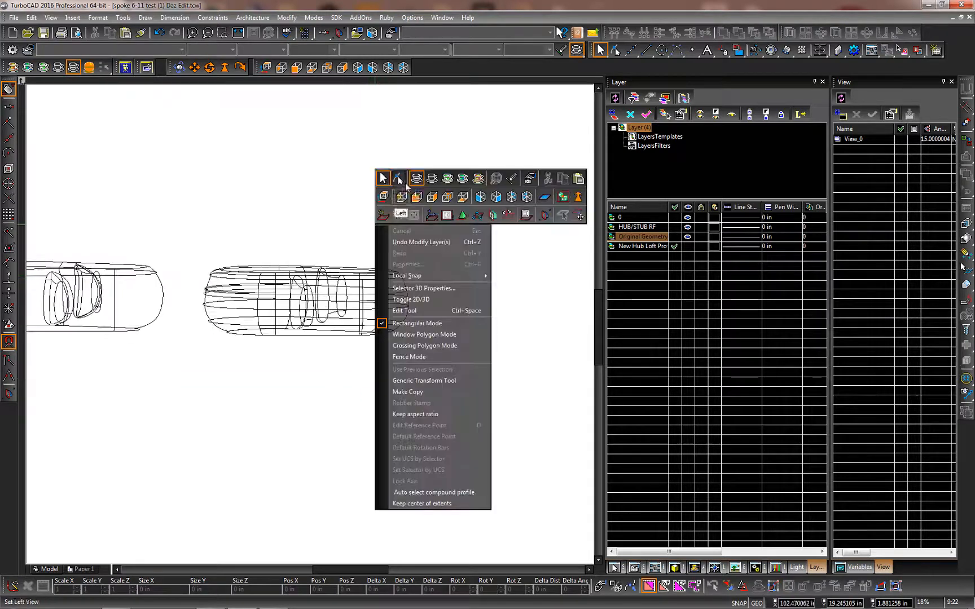
{"action": "left_click", "coordinate": [435, 228]}
Compare the rounded end profiles and upper edges of the original and edited hub solids in wireframe
{"action": "scroll", "coordinate": [307, 313], "scroll_direction": "up", "scroll_amount": 5}
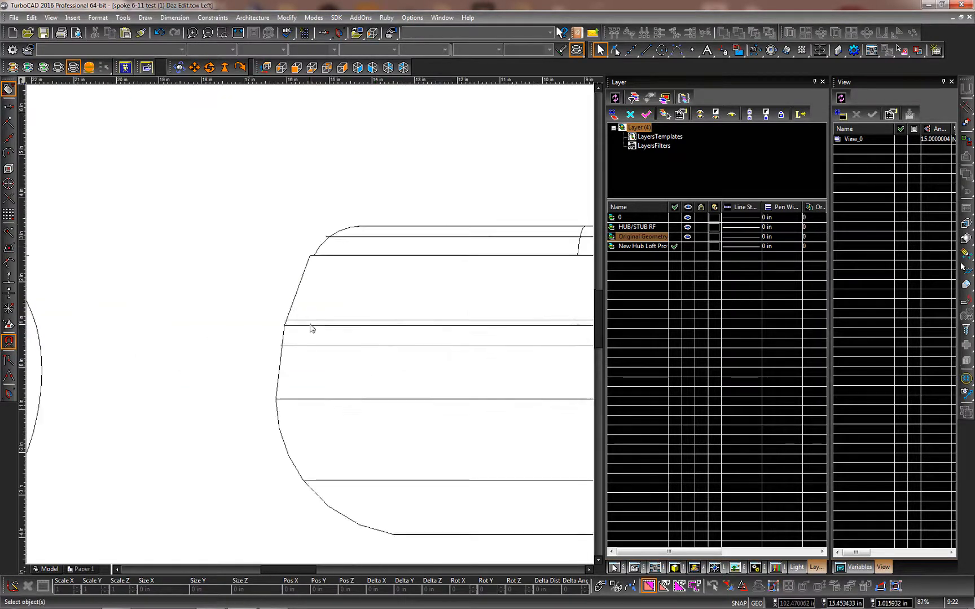
{"action": "left_click", "coordinate": [360, 227]}
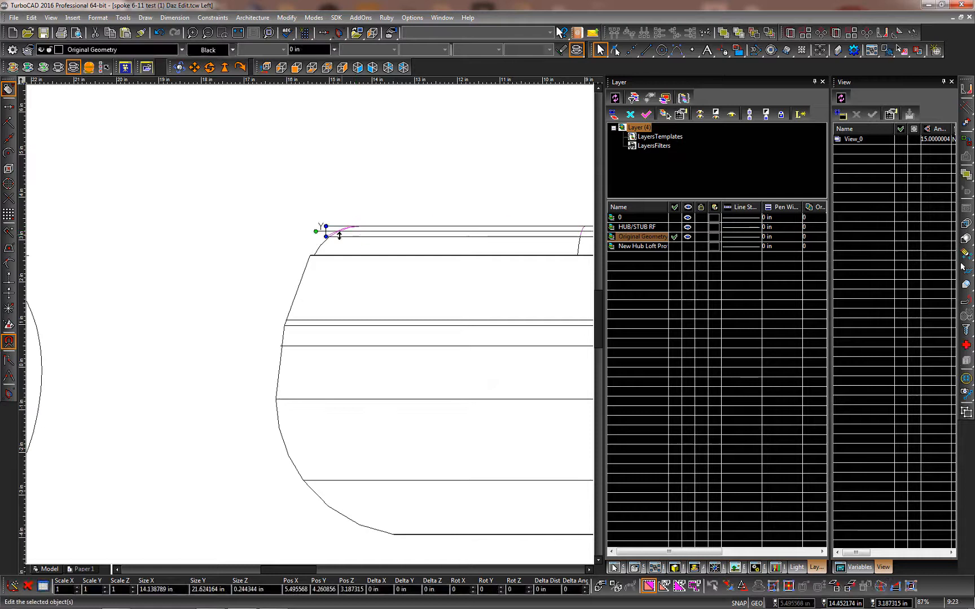
{"action": "scroll", "coordinate": [343, 223], "scroll_direction": "up", "scroll_amount": 7}
{"action": "scroll", "coordinate": [208, 373], "scroll_direction": "down", "scroll_amount": 10}
{"action": "scroll", "coordinate": [309, 366], "scroll_direction": "up", "scroll_amount": 5}
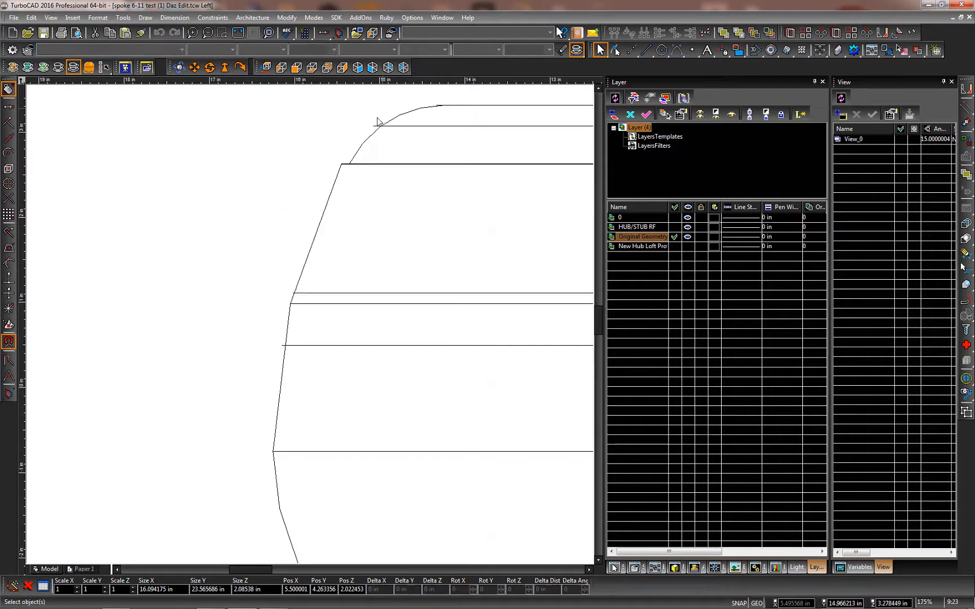
{"action": "scroll", "coordinate": [307, 329], "scroll_direction": "down", "scroll_amount": 7}
{"action": "scroll", "coordinate": [310, 328], "scroll_direction": "up", "scroll_amount": 5}
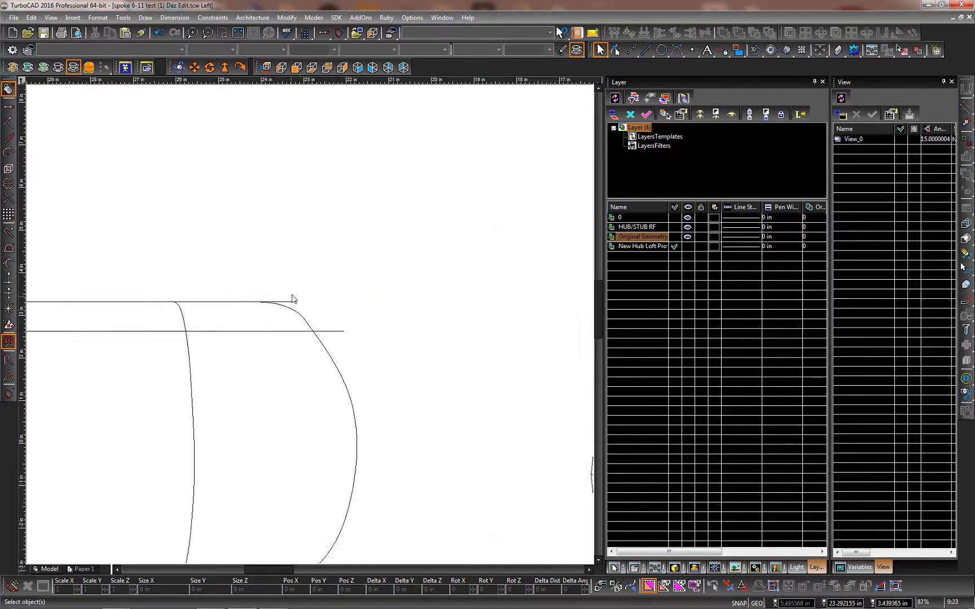
{"action": "scroll", "coordinate": [255, 307], "scroll_direction": "down", "scroll_amount": 5}
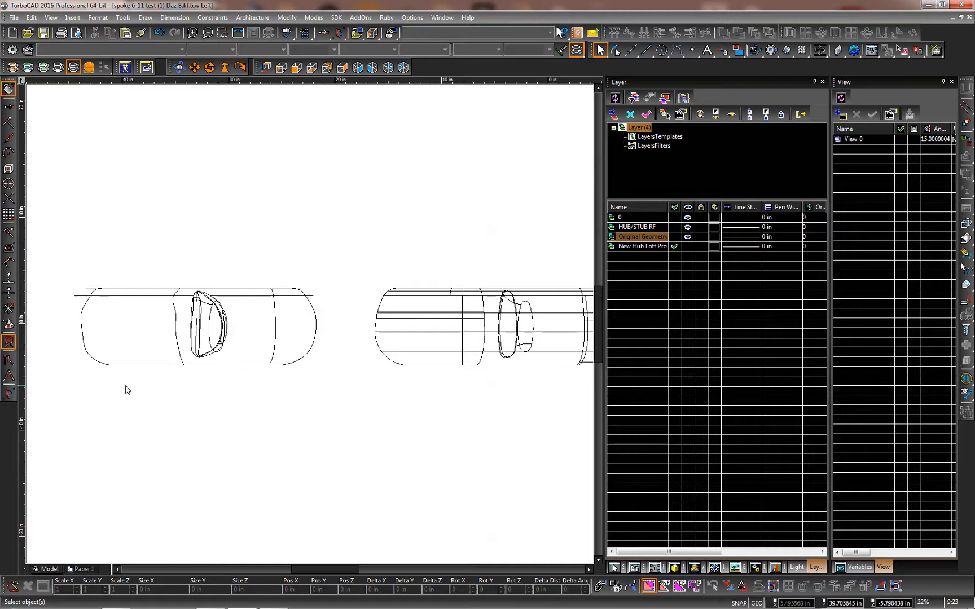
Turn off Degenerative Faceting in the drawing's ACIS settings
{"action": "left_click", "coordinate": [413, 18]}
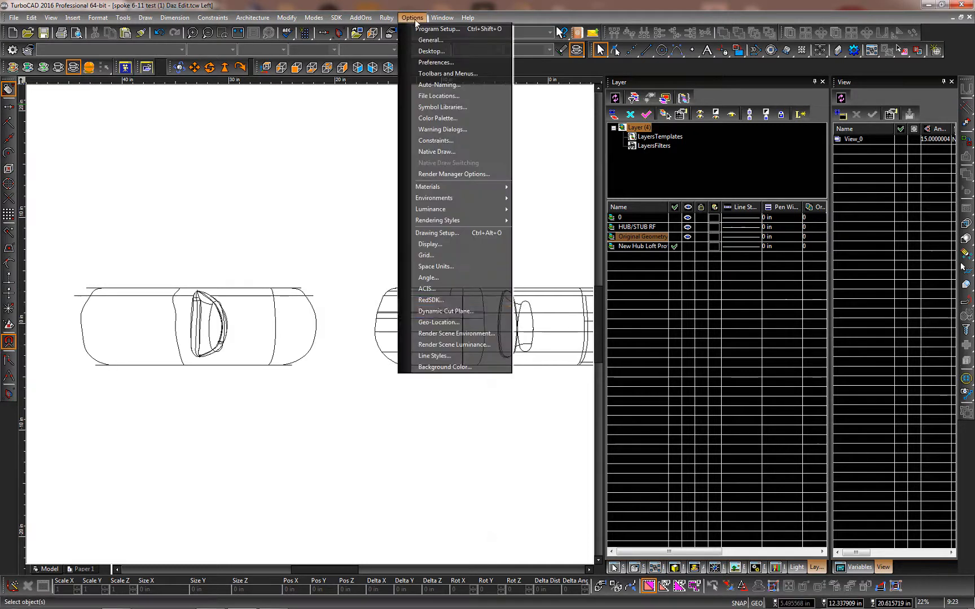
{"action": "left_click", "coordinate": [430, 289]}
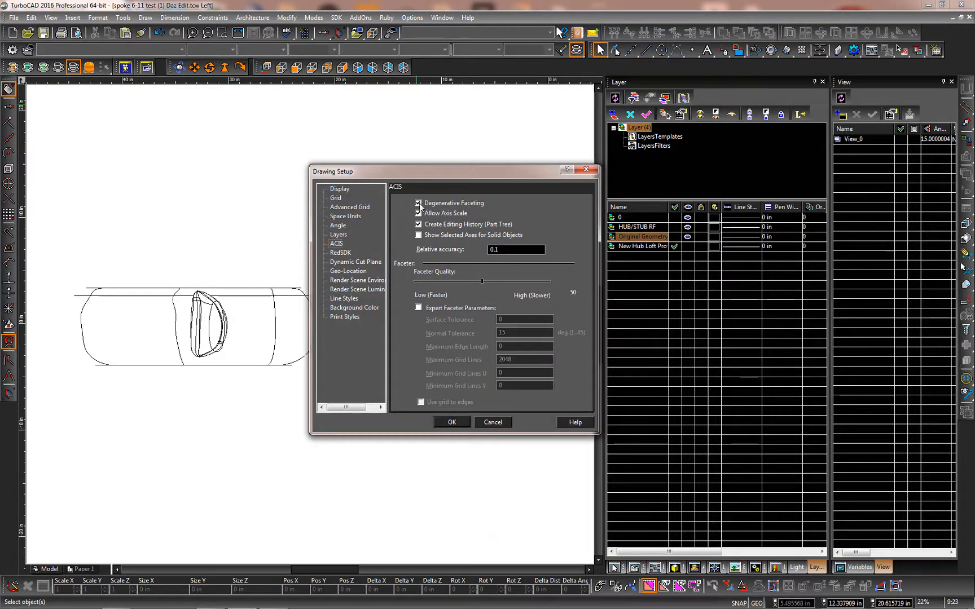
{"action": "left_click", "coordinate": [456, 424]}
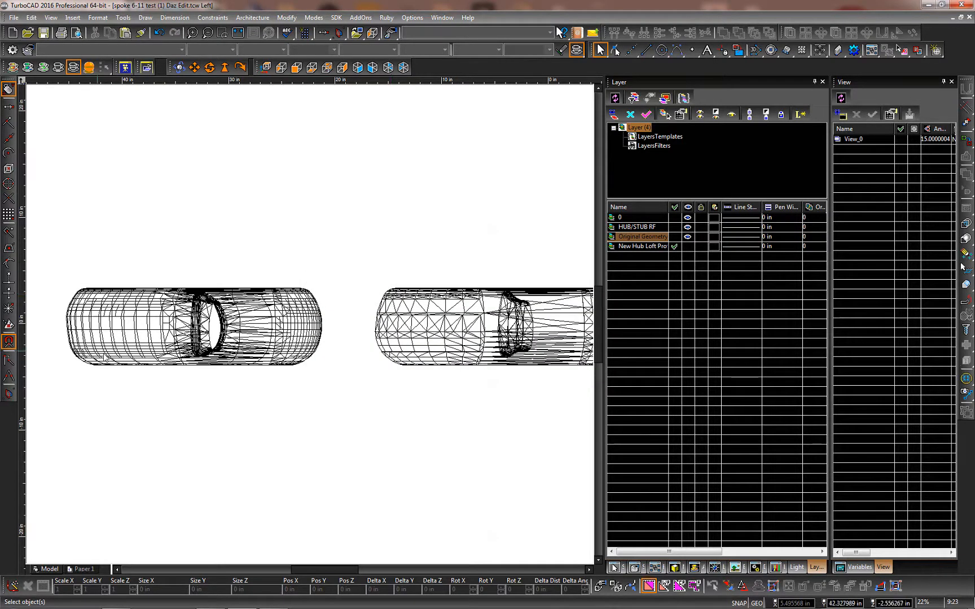
Compare the wireframe faceting of both hubs' rounded ends in the side view and in an angled 3D view
{"action": "scroll", "coordinate": [340, 337], "scroll_direction": "down", "scroll_amount": 1}
{"action": "scroll", "coordinate": [374, 327], "scroll_direction": "up", "scroll_amount": 1}
{"action": "scroll", "coordinate": [311, 329], "scroll_direction": "up", "scroll_amount": 1}
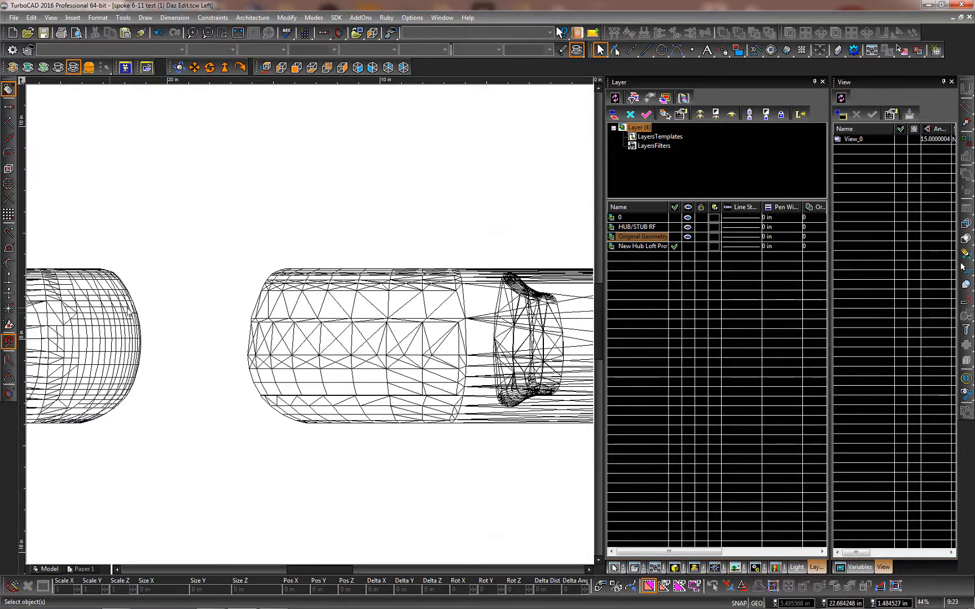
{"action": "scroll", "coordinate": [409, 335], "scroll_direction": "down", "scroll_amount": 2}
{"action": "middle_click_drag", "start_coordinate": [309, 327], "coordinate": [222, 399], "text": "shift"}
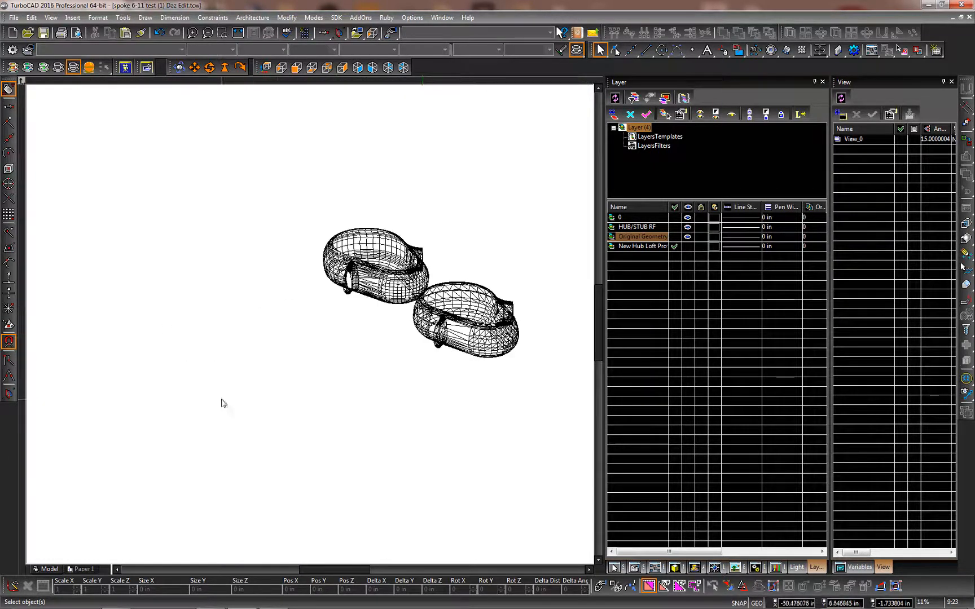
{"action": "scroll", "coordinate": [432, 306], "scroll_direction": "up", "scroll_amount": 2}
{"action": "scroll", "coordinate": [309, 325], "scroll_direction": "down", "scroll_amount": 1}
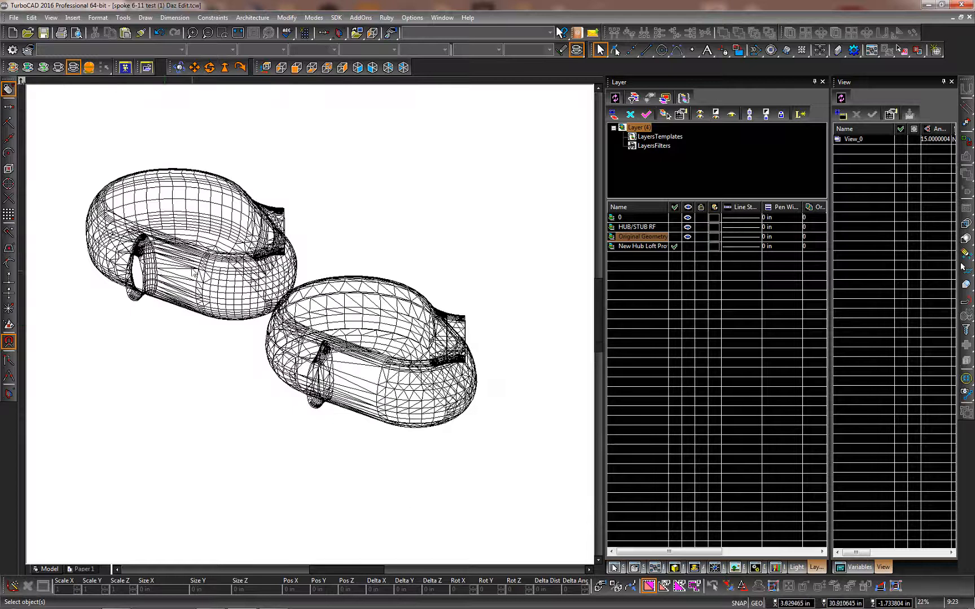
Examine the wireframe mesh around the front spoke opening on each of the two hubs
{"action": "scroll", "coordinate": [149, 270], "scroll_direction": "up", "scroll_amount": 2}
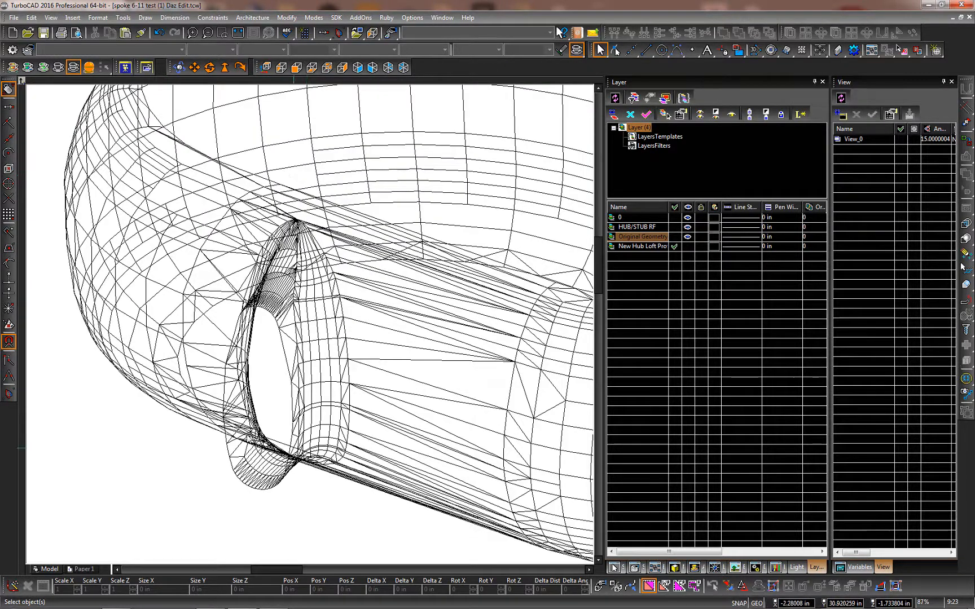
{"action": "scroll", "coordinate": [310, 328], "scroll_direction": "down", "scroll_amount": 1}
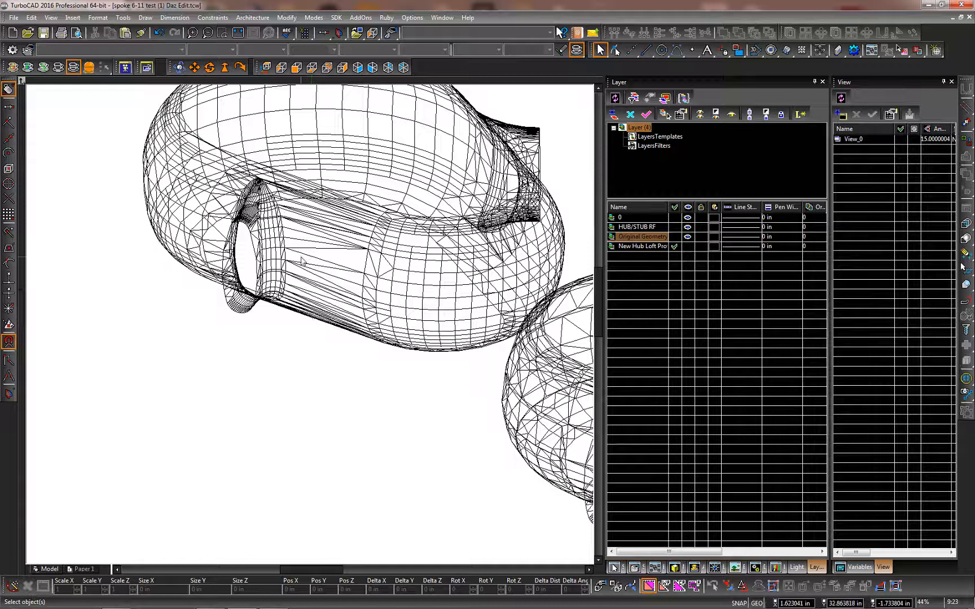
{"action": "scroll", "coordinate": [310, 328], "scroll_direction": "up", "scroll_amount": 2}
{"action": "scroll", "coordinate": [363, 383], "scroll_direction": "down", "scroll_amount": 3}
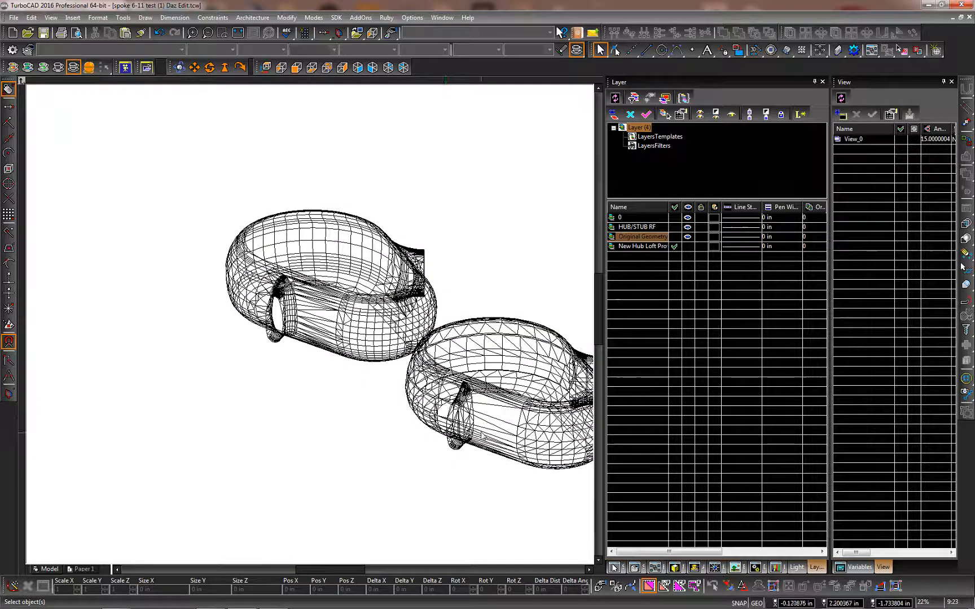
{"action": "scroll", "coordinate": [310, 329], "scroll_direction": "up", "scroll_amount": 1}
{"action": "scroll", "coordinate": [310, 328], "scroll_direction": "up", "scroll_amount": 2}
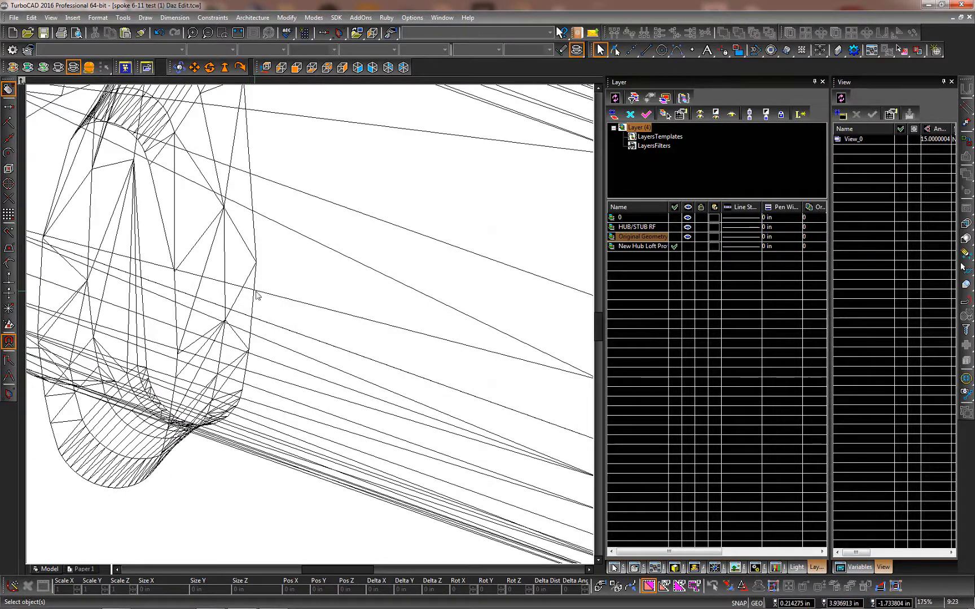
{"action": "scroll", "coordinate": [311, 328], "scroll_direction": "down", "scroll_amount": 1}
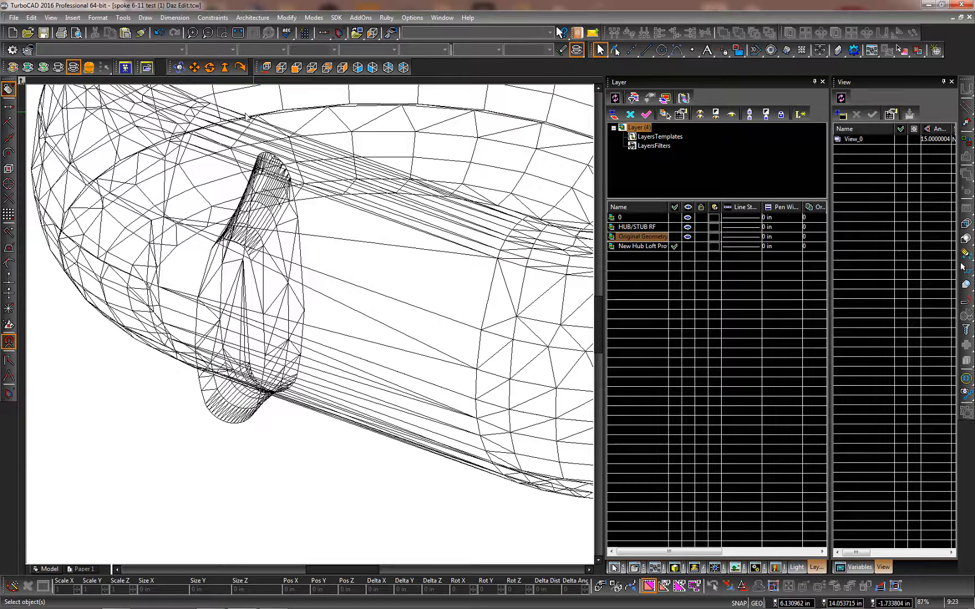
{"action": "scroll", "coordinate": [343, 334], "scroll_direction": "down", "scroll_amount": 2}
Compare the spoke-to-hub junctions of both solids from the opposite side and from above
{"action": "middle_click_drag", "start_coordinate": [341, 328], "coordinate": [428, 325], "text": "shift"}
{"action": "scroll", "coordinate": [302, 328], "scroll_direction": "up", "scroll_amount": 2}
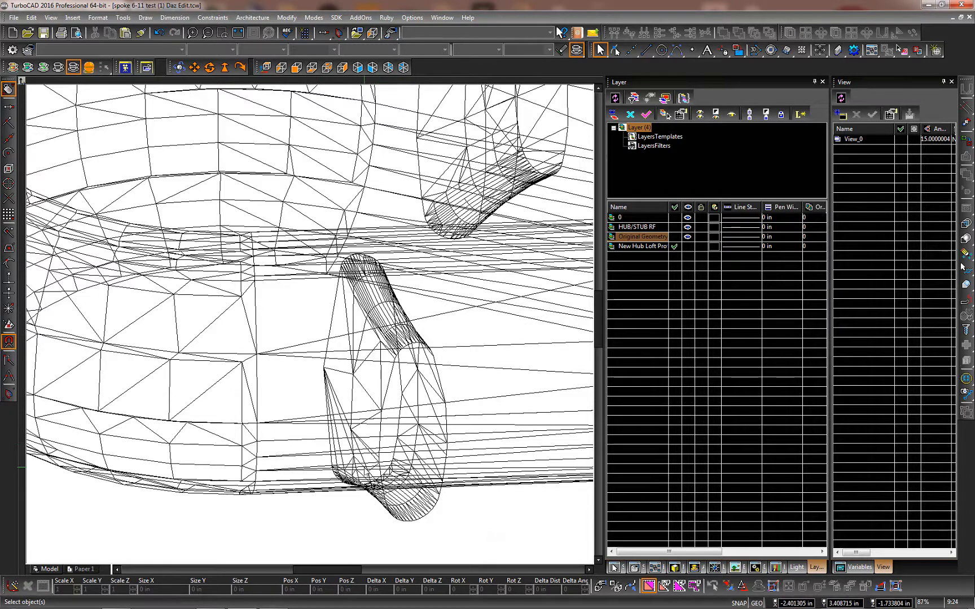
{"action": "scroll", "coordinate": [312, 329], "scroll_direction": "down", "scroll_amount": 3}
{"action": "scroll", "coordinate": [312, 305], "scroll_direction": "up", "scroll_amount": 5}
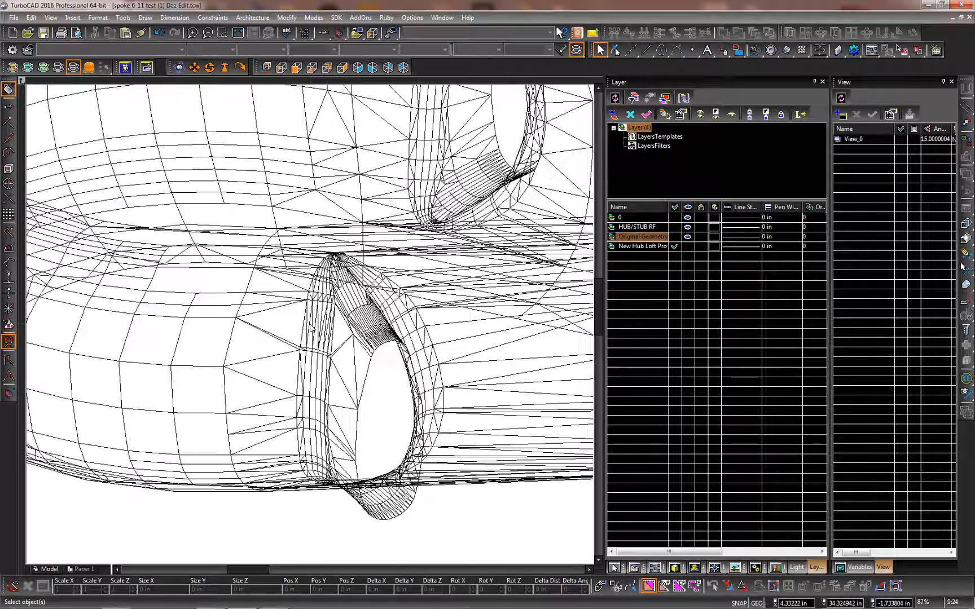
{"action": "scroll", "coordinate": [312, 305], "scroll_direction": "down", "scroll_amount": 2}
{"action": "scroll", "coordinate": [312, 327], "scroll_direction": "up", "scroll_amount": 1}
{"action": "scroll", "coordinate": [312, 328], "scroll_direction": "down", "scroll_amount": 3}
{"action": "scroll", "coordinate": [312, 327], "scroll_direction": "up", "scroll_amount": 2}
{"action": "middle_click_drag", "start_coordinate": [310, 328], "coordinate": [352, 297], "text": "shift"}
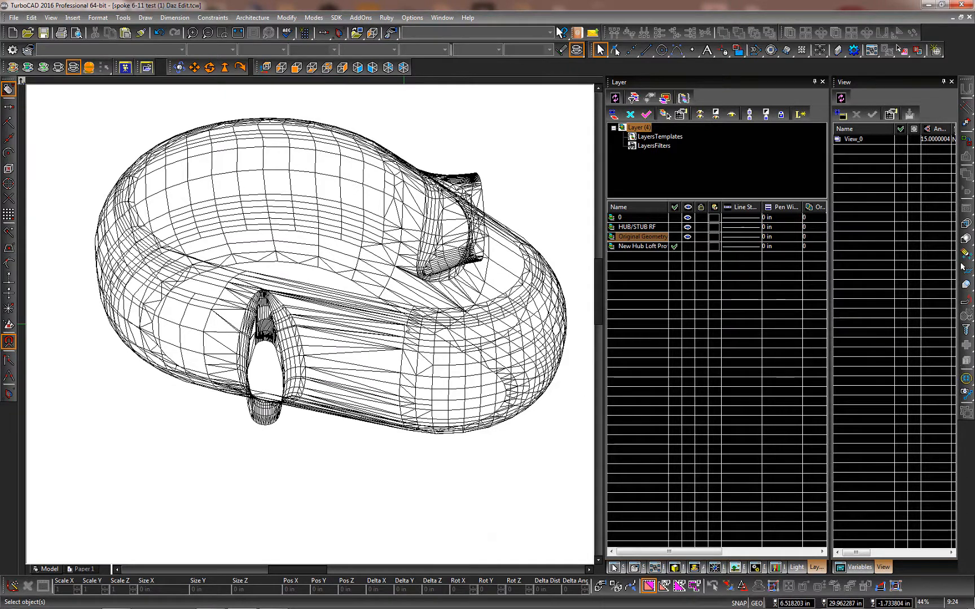
{"action": "scroll", "coordinate": [360, 340], "scroll_direction": "down", "scroll_amount": 2}
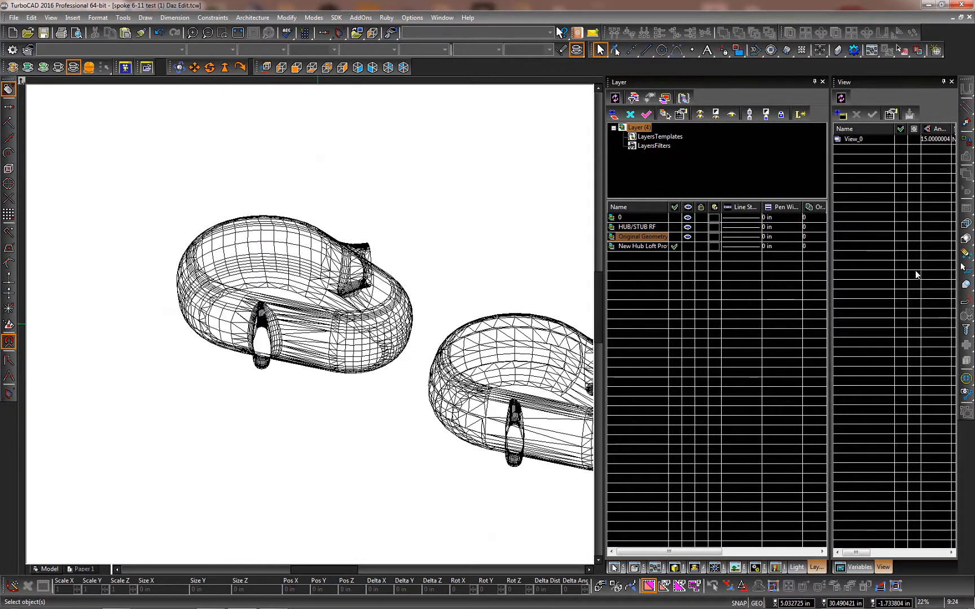
Activate face editing and inspect the highlighted face boundaries around the filleted hub's front spoke and adjoining flat side
{"action": "left_click", "coordinate": [965, 268]}
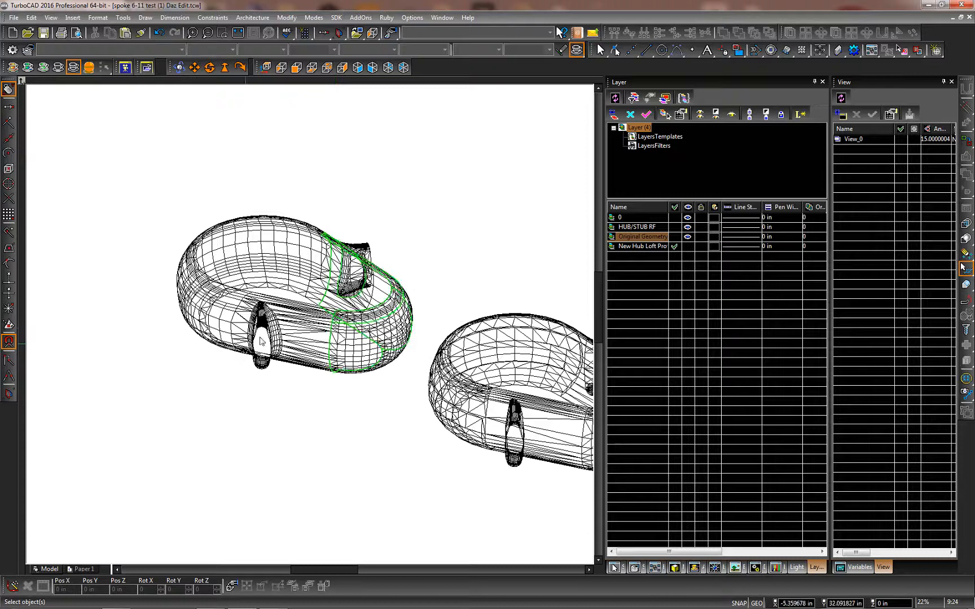
{"action": "middle_click_drag", "start_coordinate": [299, 337], "coordinate": [299, 230], "text": "shift"}
{"action": "scroll", "coordinate": [299, 365], "scroll_direction": "up", "scroll_amount": 4}
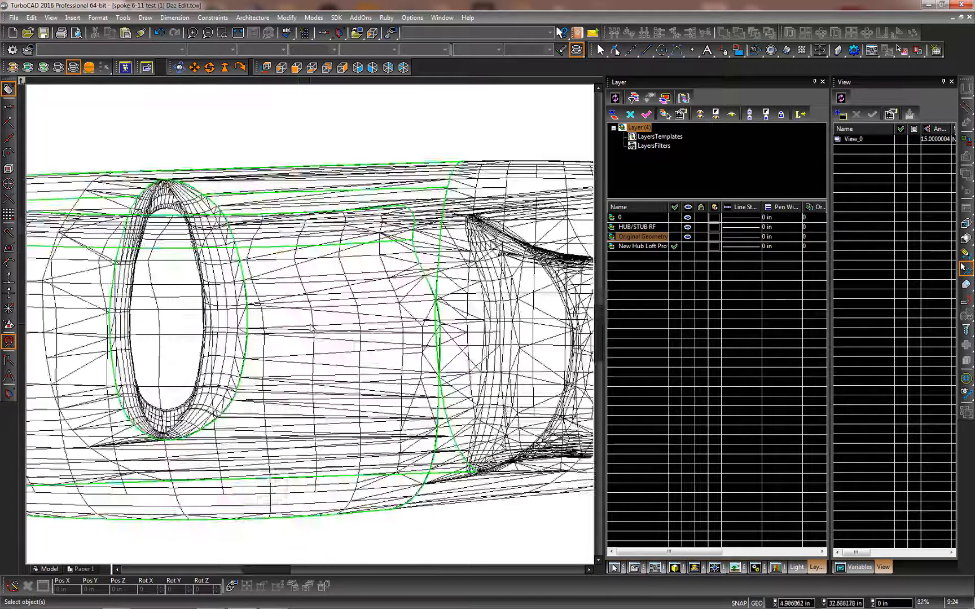
{"action": "middle_click_drag", "start_coordinate": [305, 262], "coordinate": [273, 110], "text": "shift"}
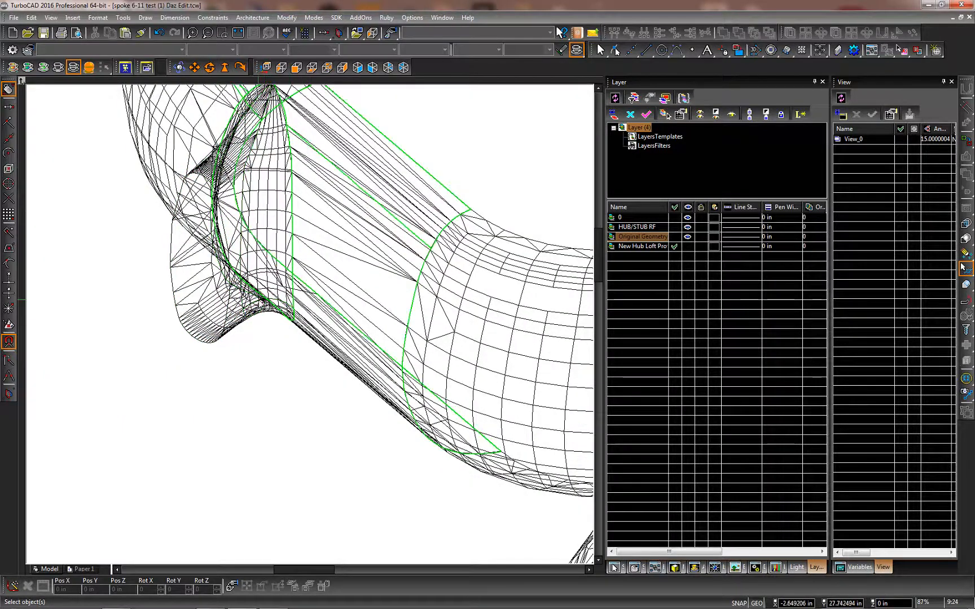
{"action": "scroll", "coordinate": [313, 329], "scroll_direction": "down", "scroll_amount": 4}
{"action": "middle_click_drag", "start_coordinate": [310, 305], "coordinate": [293, 336], "text": "shift"}
{"action": "scroll", "coordinate": [294, 337], "scroll_direction": "up", "scroll_amount": 4}
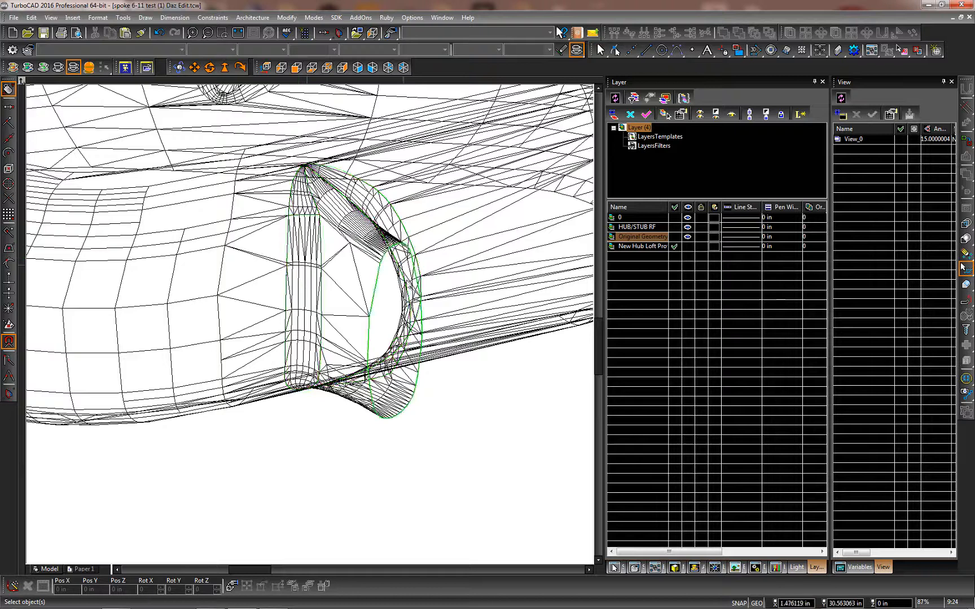
Inspect the edges of the fillet band at the front spoke and the face boundaries of the same hub's rounded end
{"action": "scroll", "coordinate": [307, 327], "scroll_direction": "up", "scroll_amount": 4}
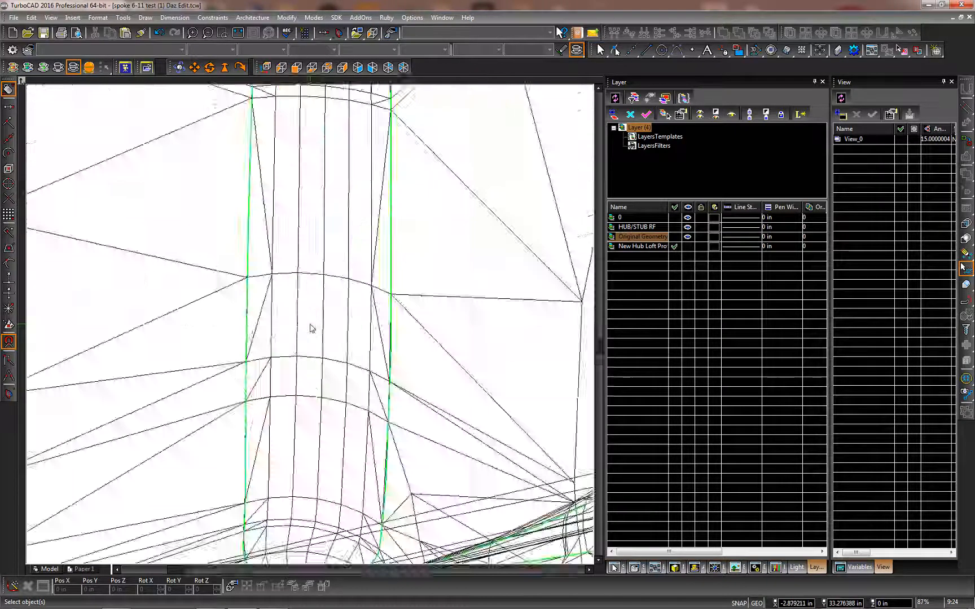
{"action": "scroll", "coordinate": [311, 328], "scroll_direction": "down", "scroll_amount": 4}
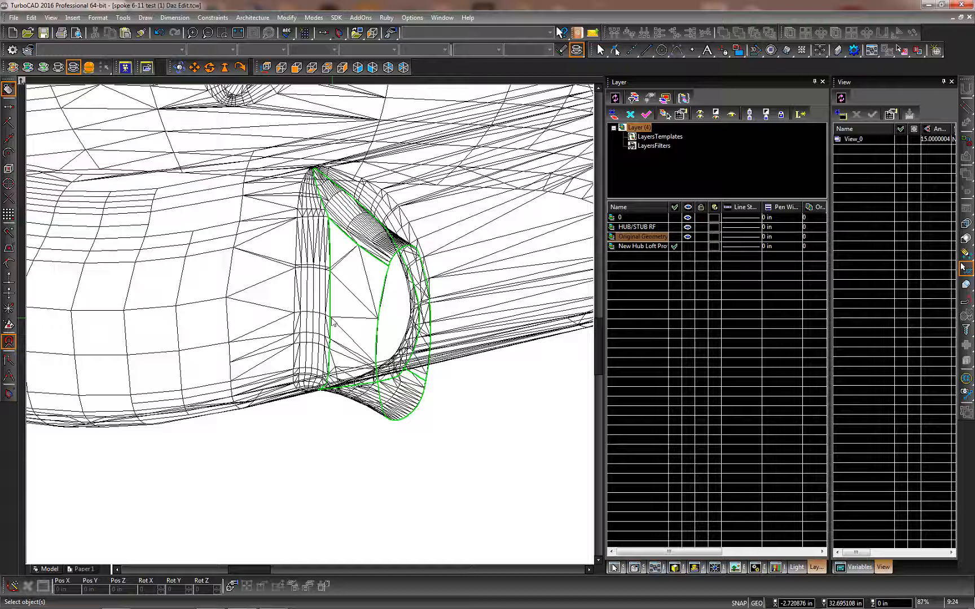
{"action": "scroll", "coordinate": [311, 328], "scroll_direction": "up", "scroll_amount": 5}
{"action": "scroll", "coordinate": [311, 327], "scroll_direction": "down", "scroll_amount": 10}
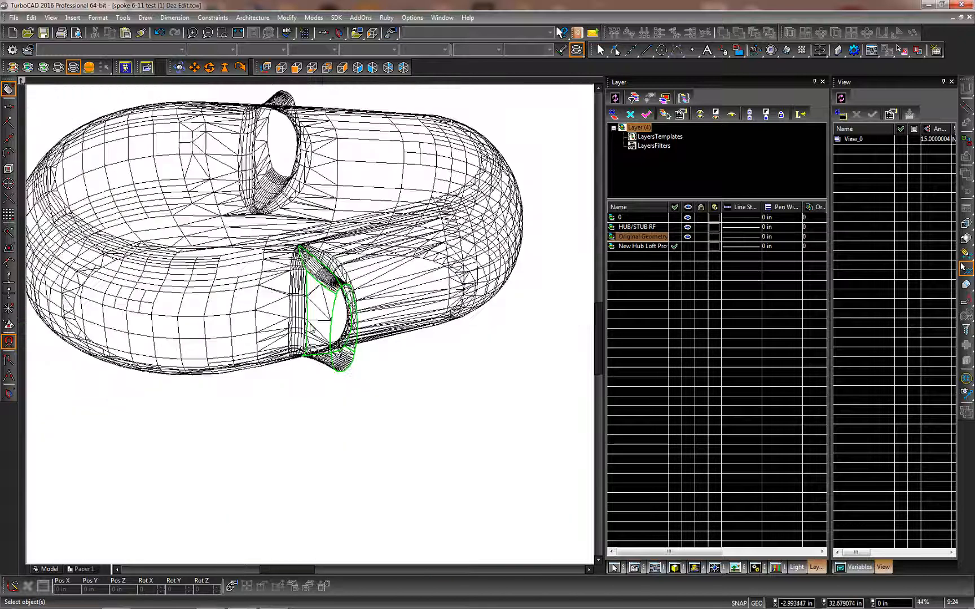
{"action": "scroll", "coordinate": [322, 316], "scroll_direction": "up", "scroll_amount": 3}
{"action": "mouse_move", "coordinate": [319, 323]}
{"action": "middle_mouse_down", "text": "shift"}
{"action": "mouse_move", "coordinate": [175, 326]}
{"action": "mouse_move", "coordinate": [337, 324]}
{"action": "mouse_move", "coordinate": [305, 320]}
{"action": "middle_mouse_up", "text": "shift"}
{"action": "scroll", "coordinate": [307, 325], "scroll_direction": "down", "scroll_amount": 4}
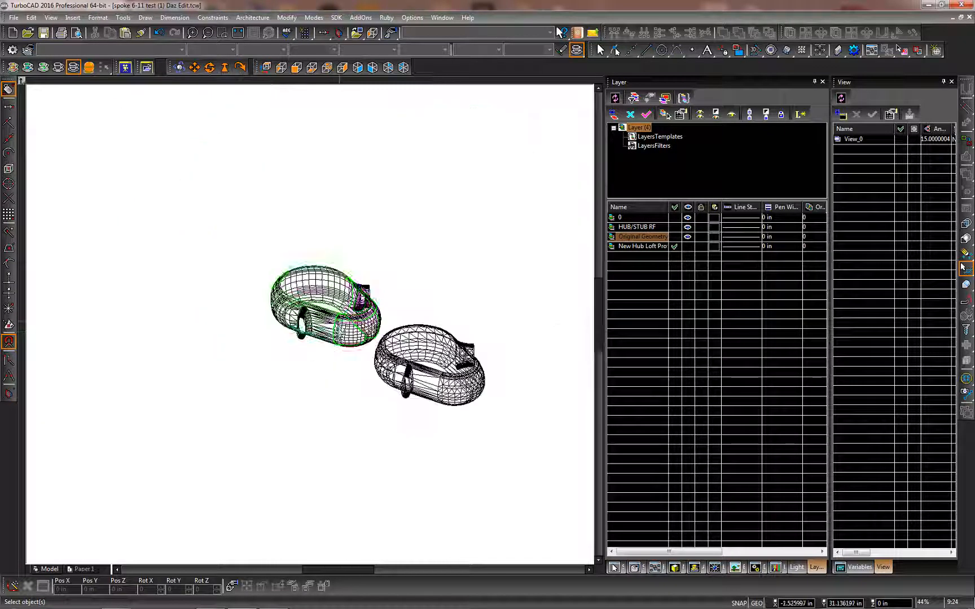
{"action": "scroll", "coordinate": [310, 327], "scroll_direction": "up", "scroll_amount": 6}
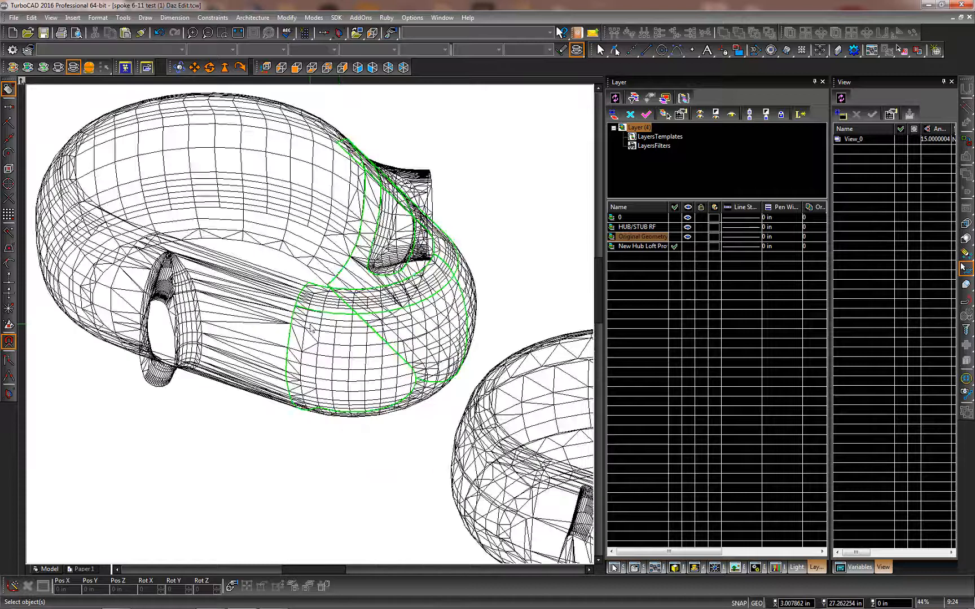